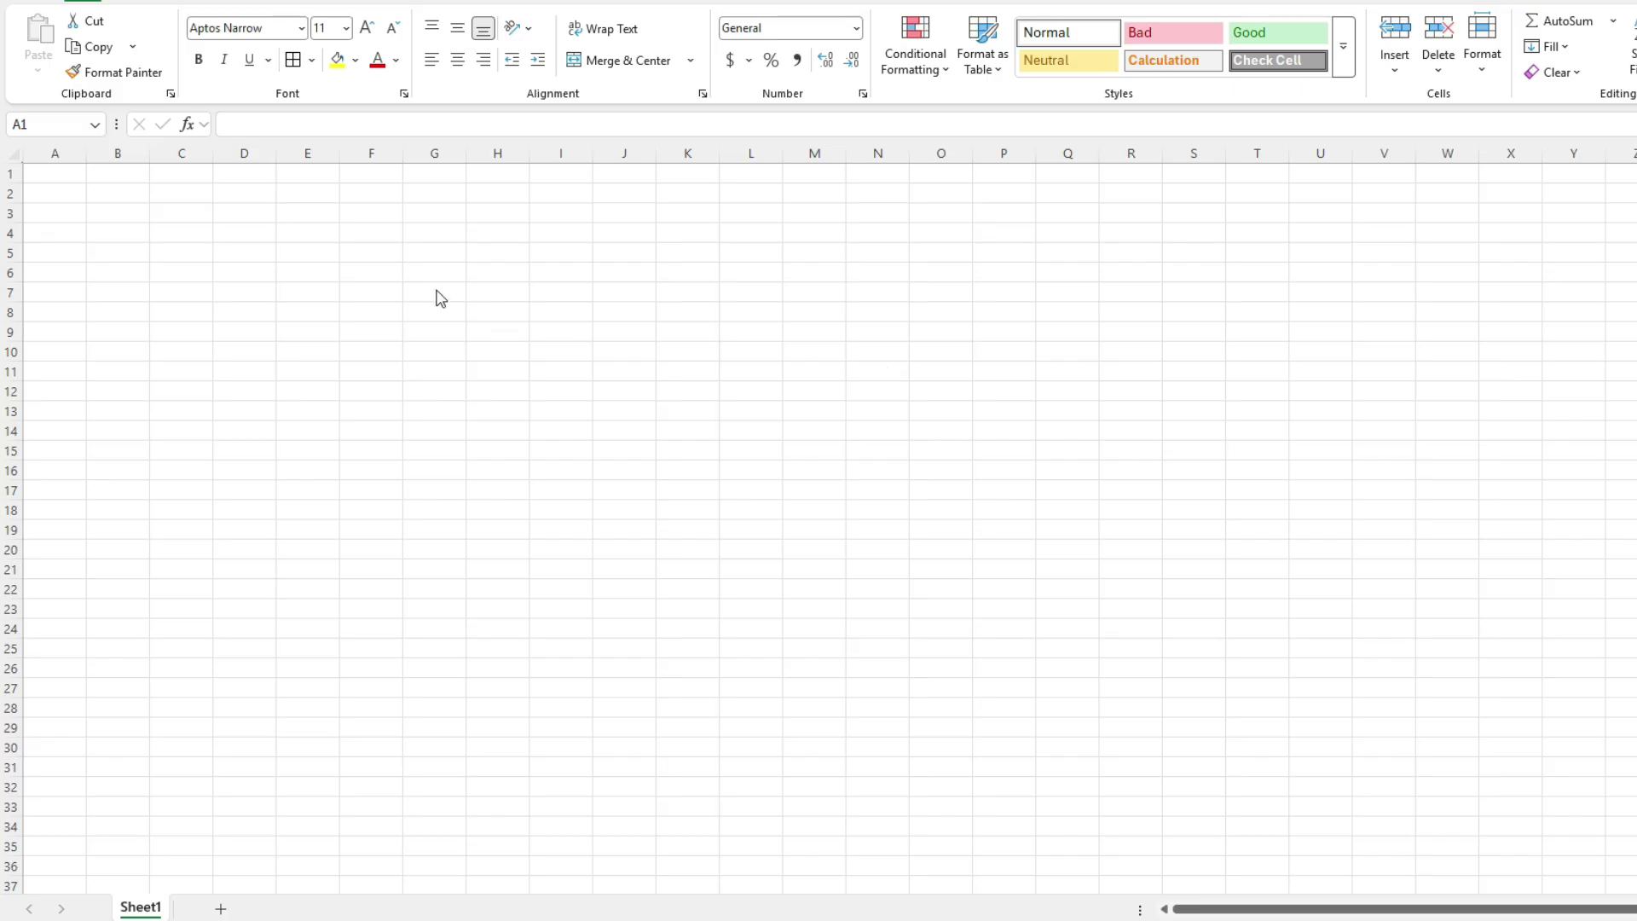
Step: Enter the label "Loan Amount" in D2 and the value 50000 in E2
click(266, 197)
click(249, 195)
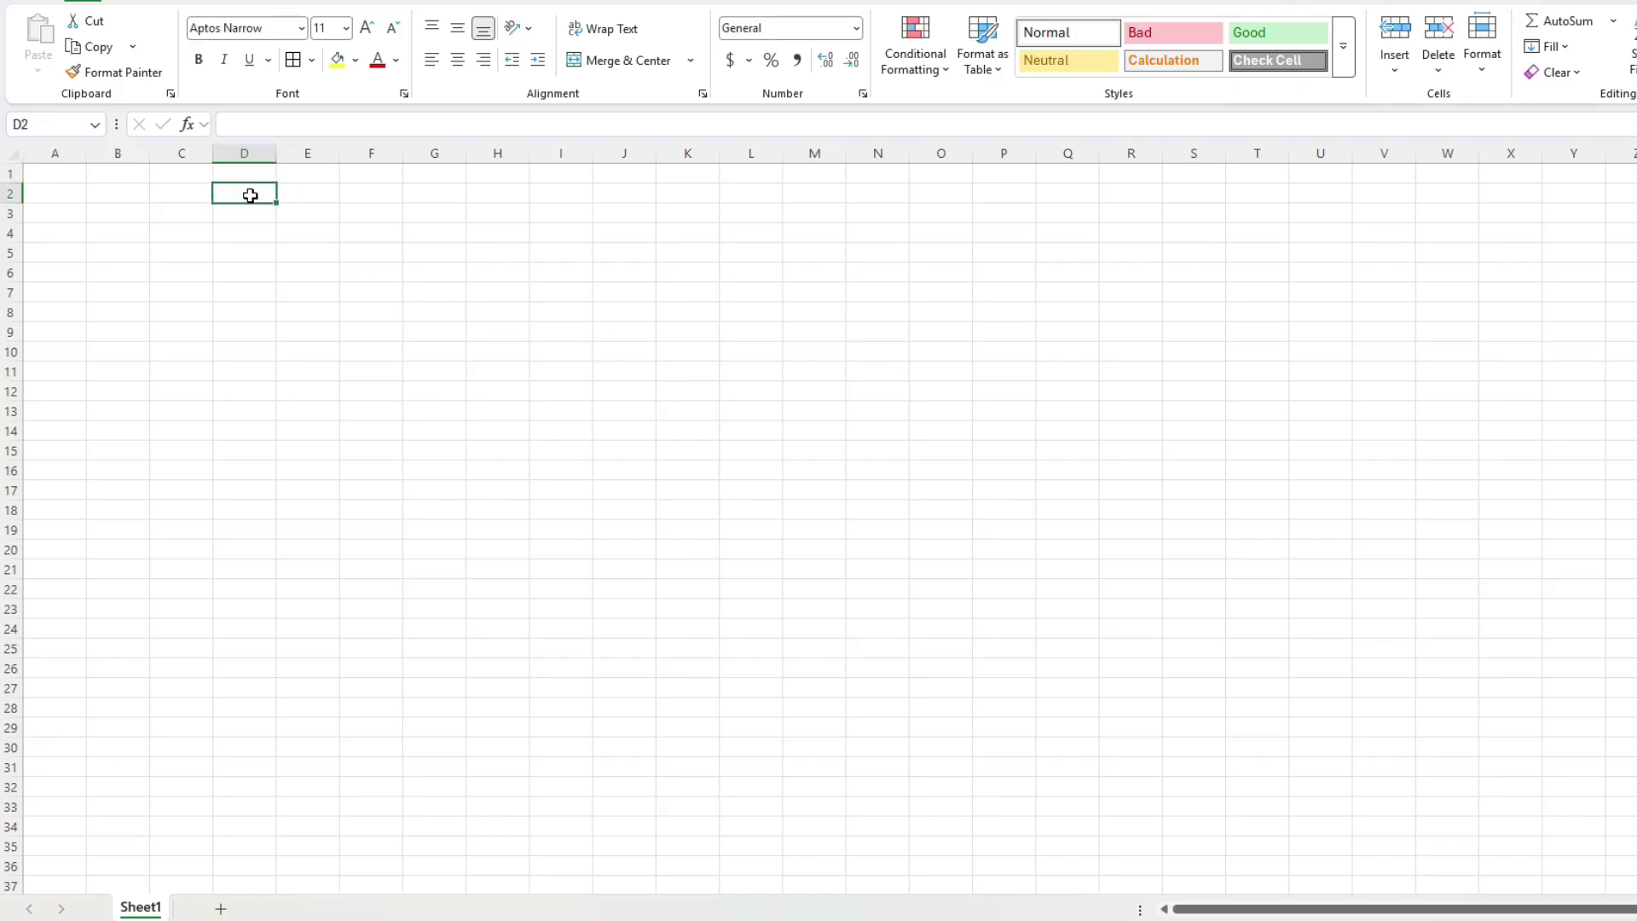
text(Loan Amount)
key(Tab)
text(50000)
key(Return)
Step: Format the loan amount in E2 as dollar accounting with no decimals, and autofit column D to its label
click(311, 193)
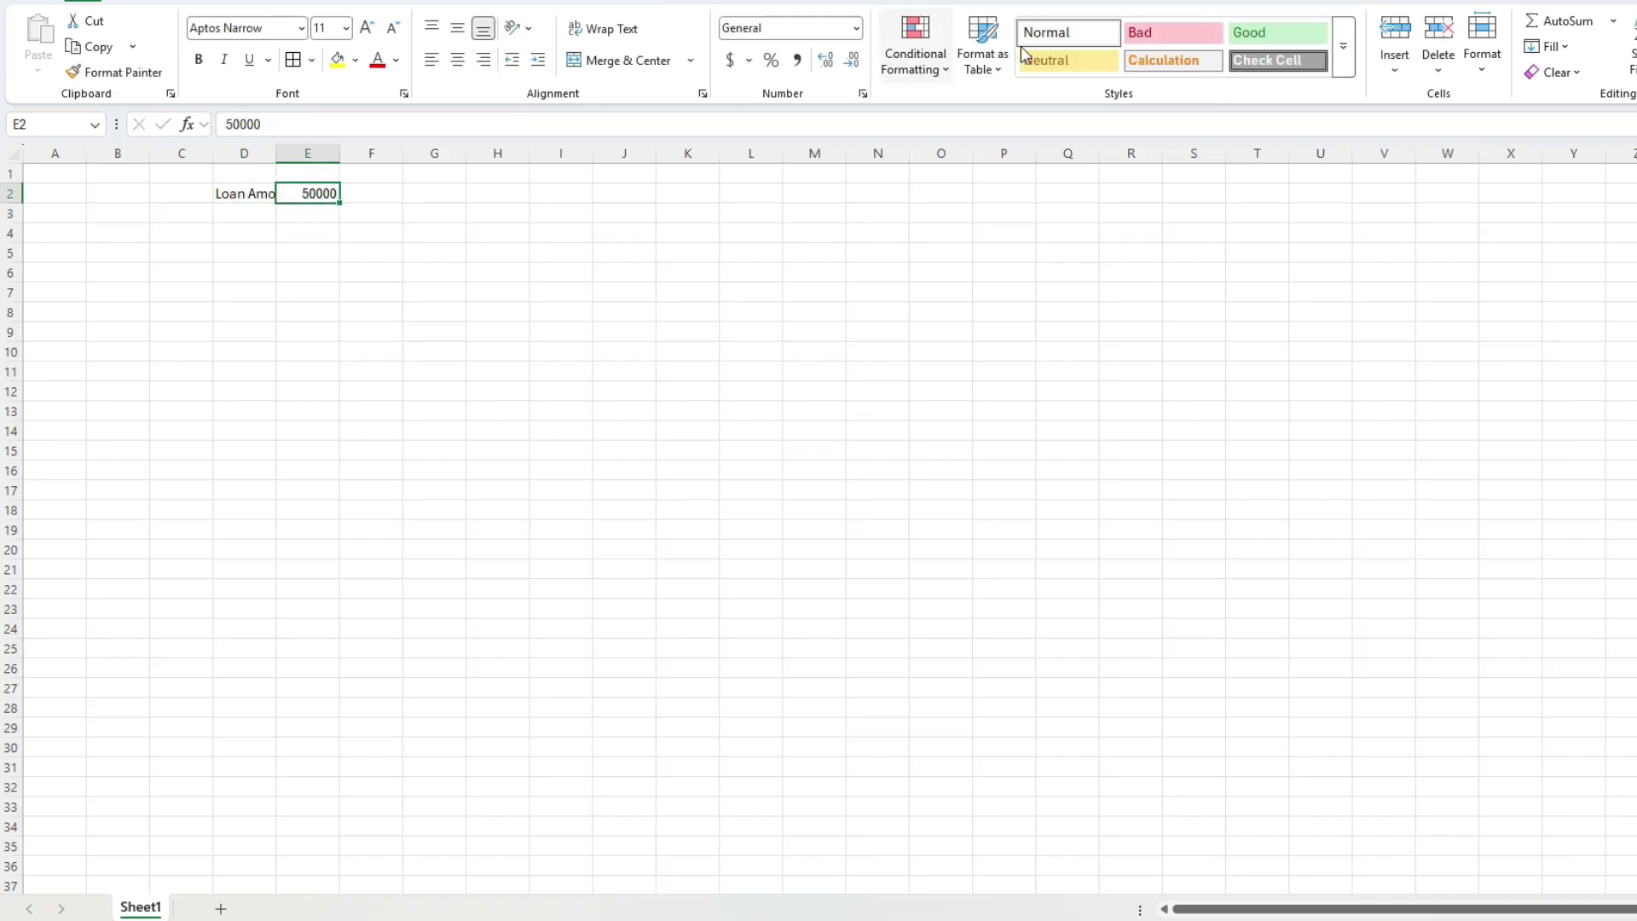
click(730, 60)
click(851, 60)
click(851, 60)
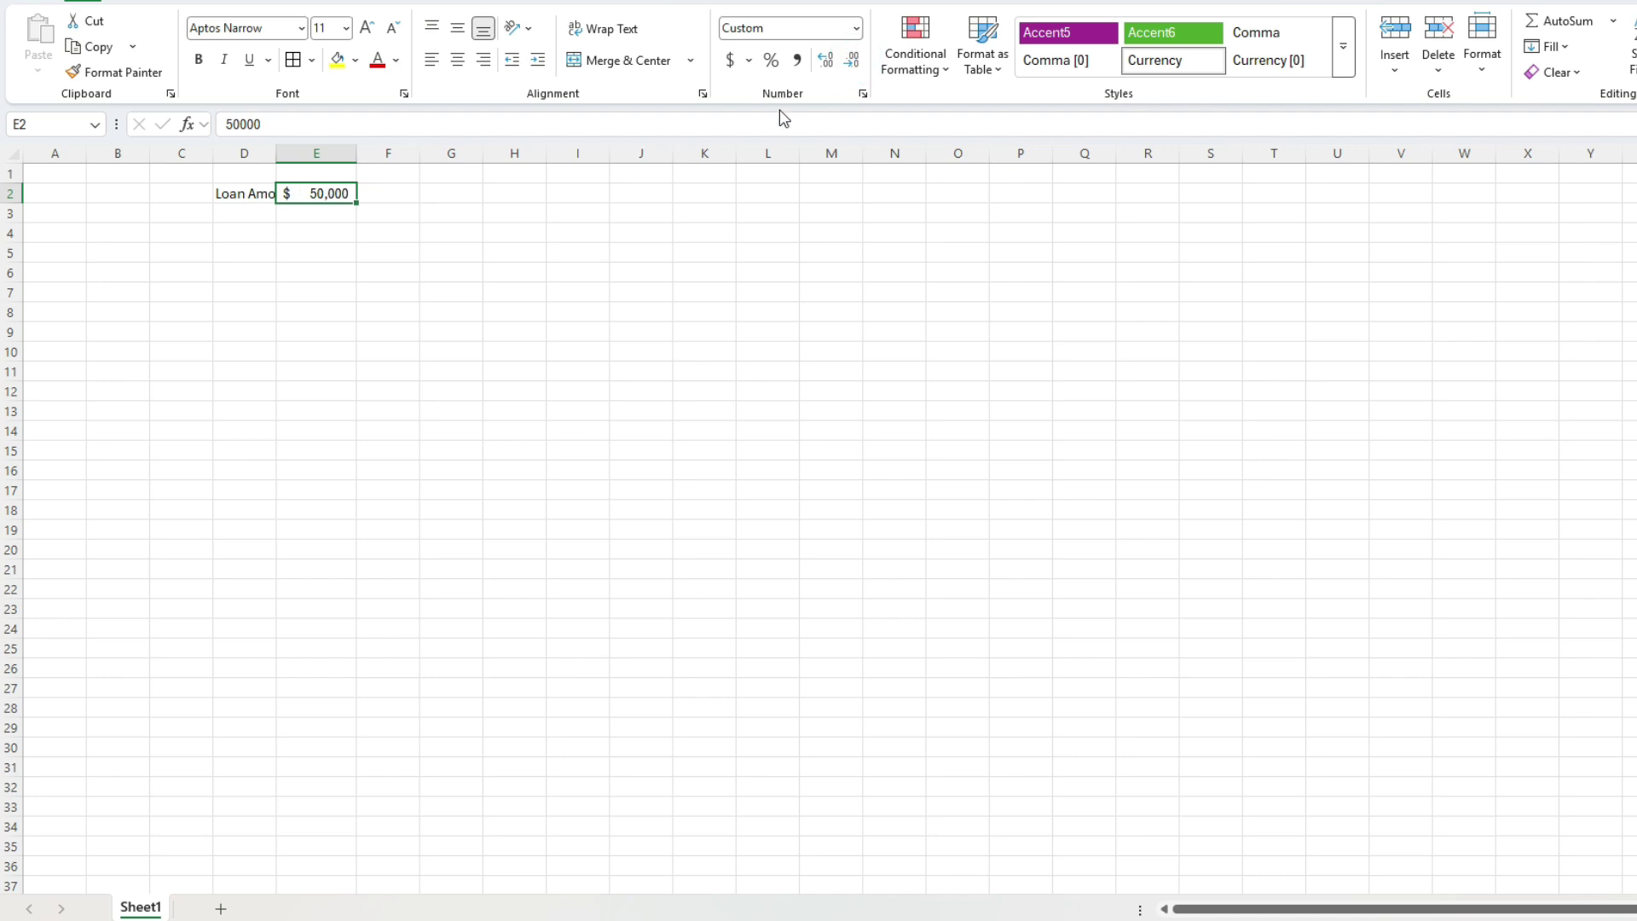
double_click(275, 153)
Step: Enter the label "Interest Rate" in D3 and 4% in E3
click(255, 214)
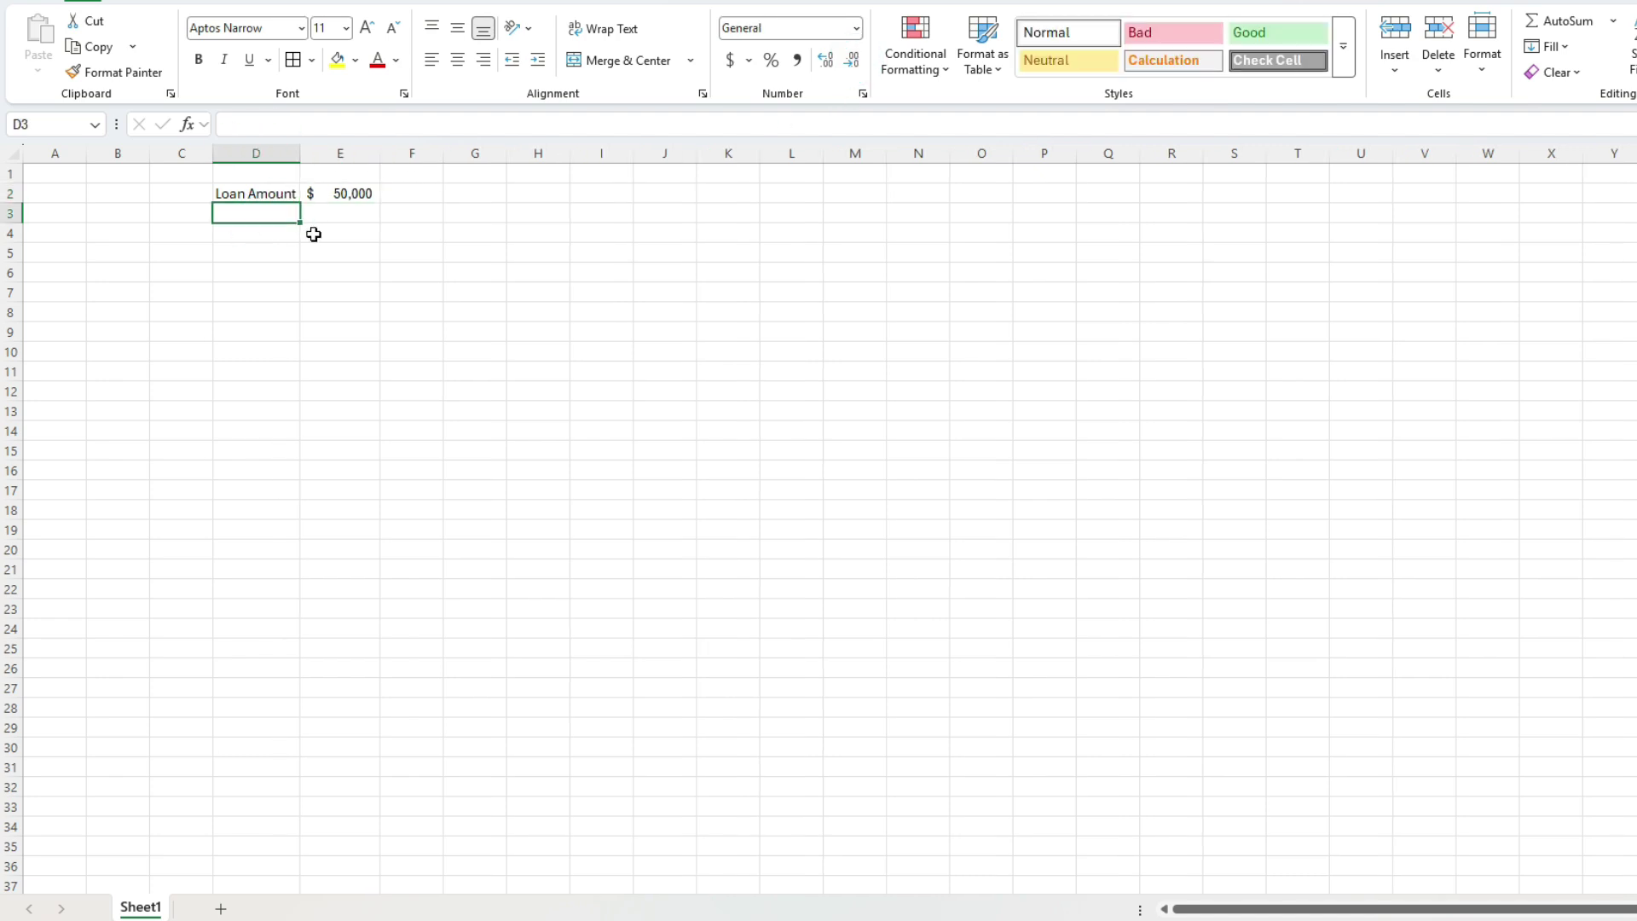
text(Interest Rate)
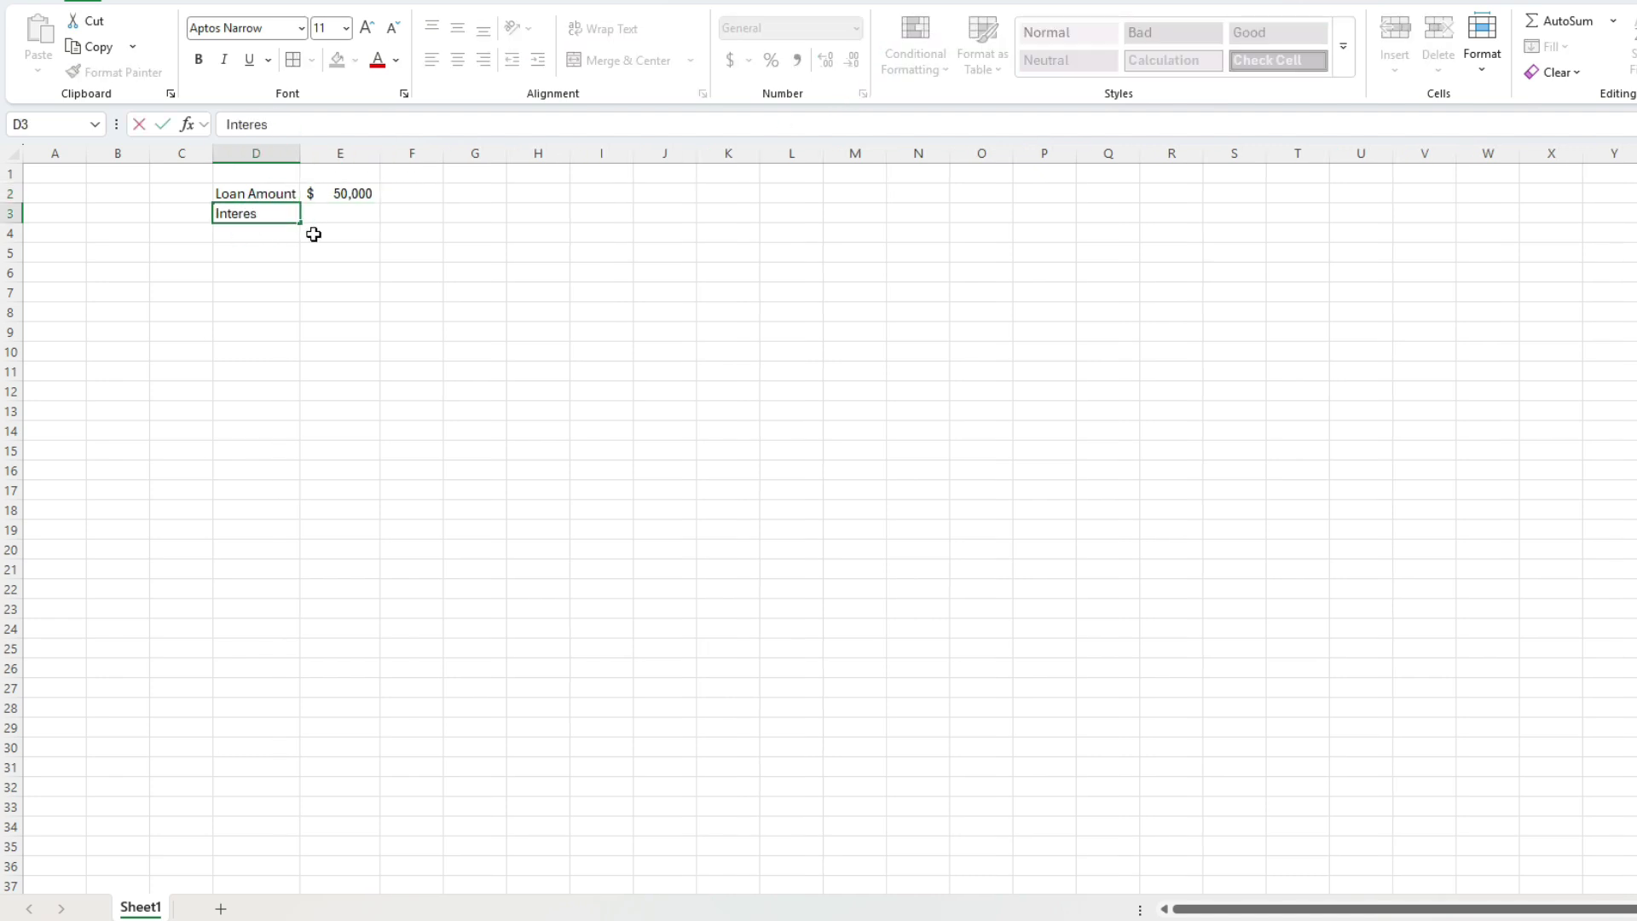
key(Tab)
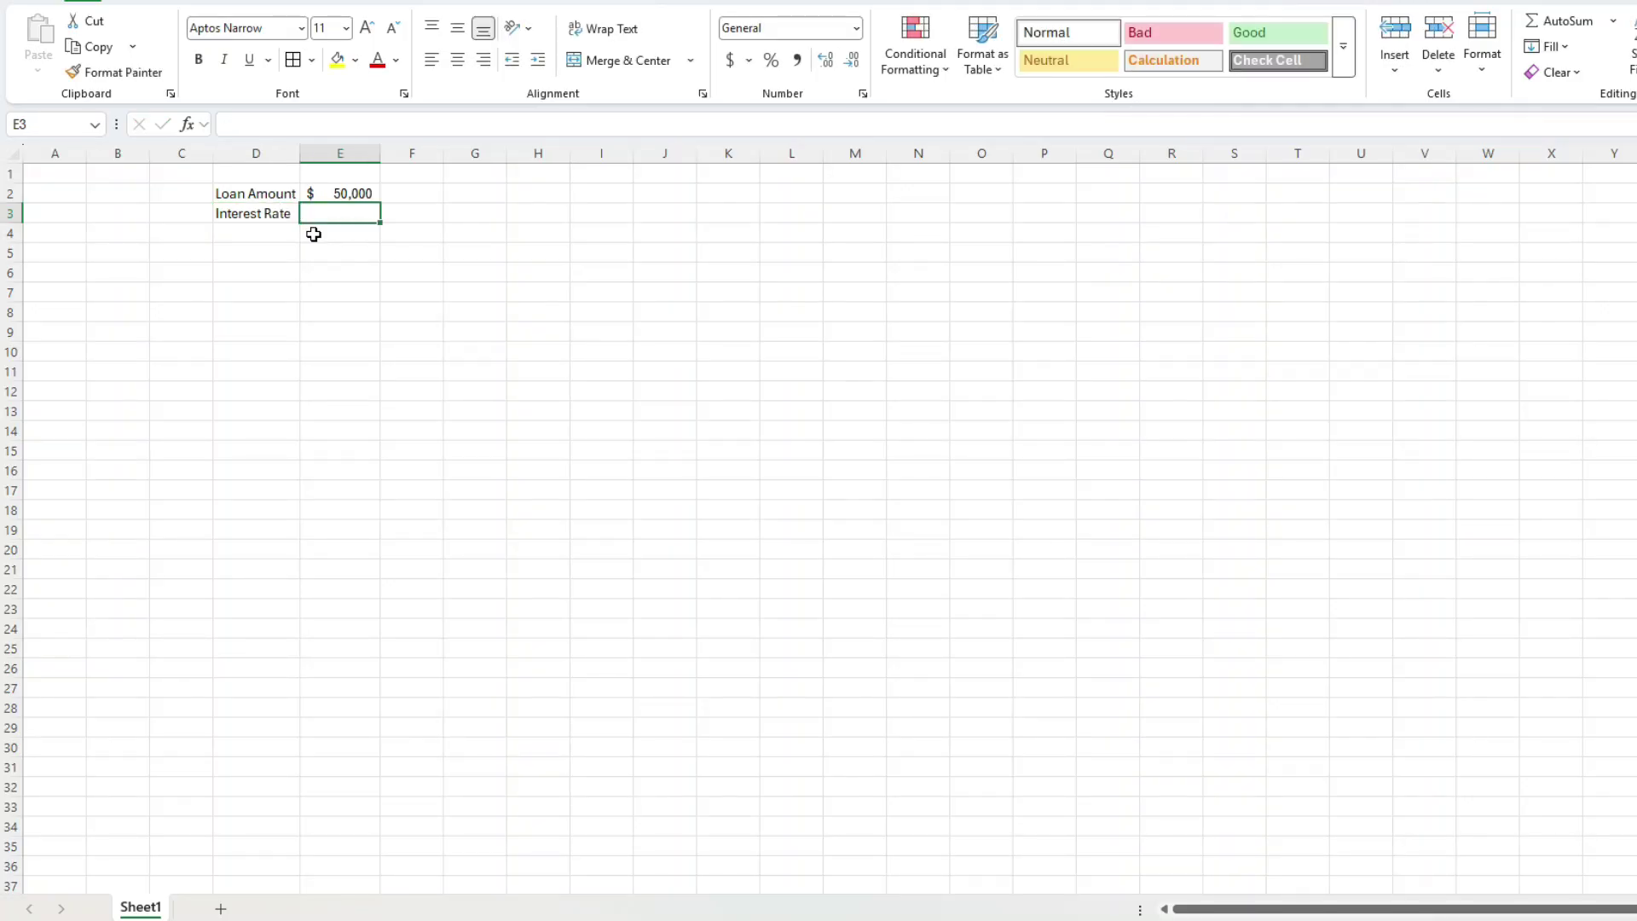
text(4%)
key(Return)
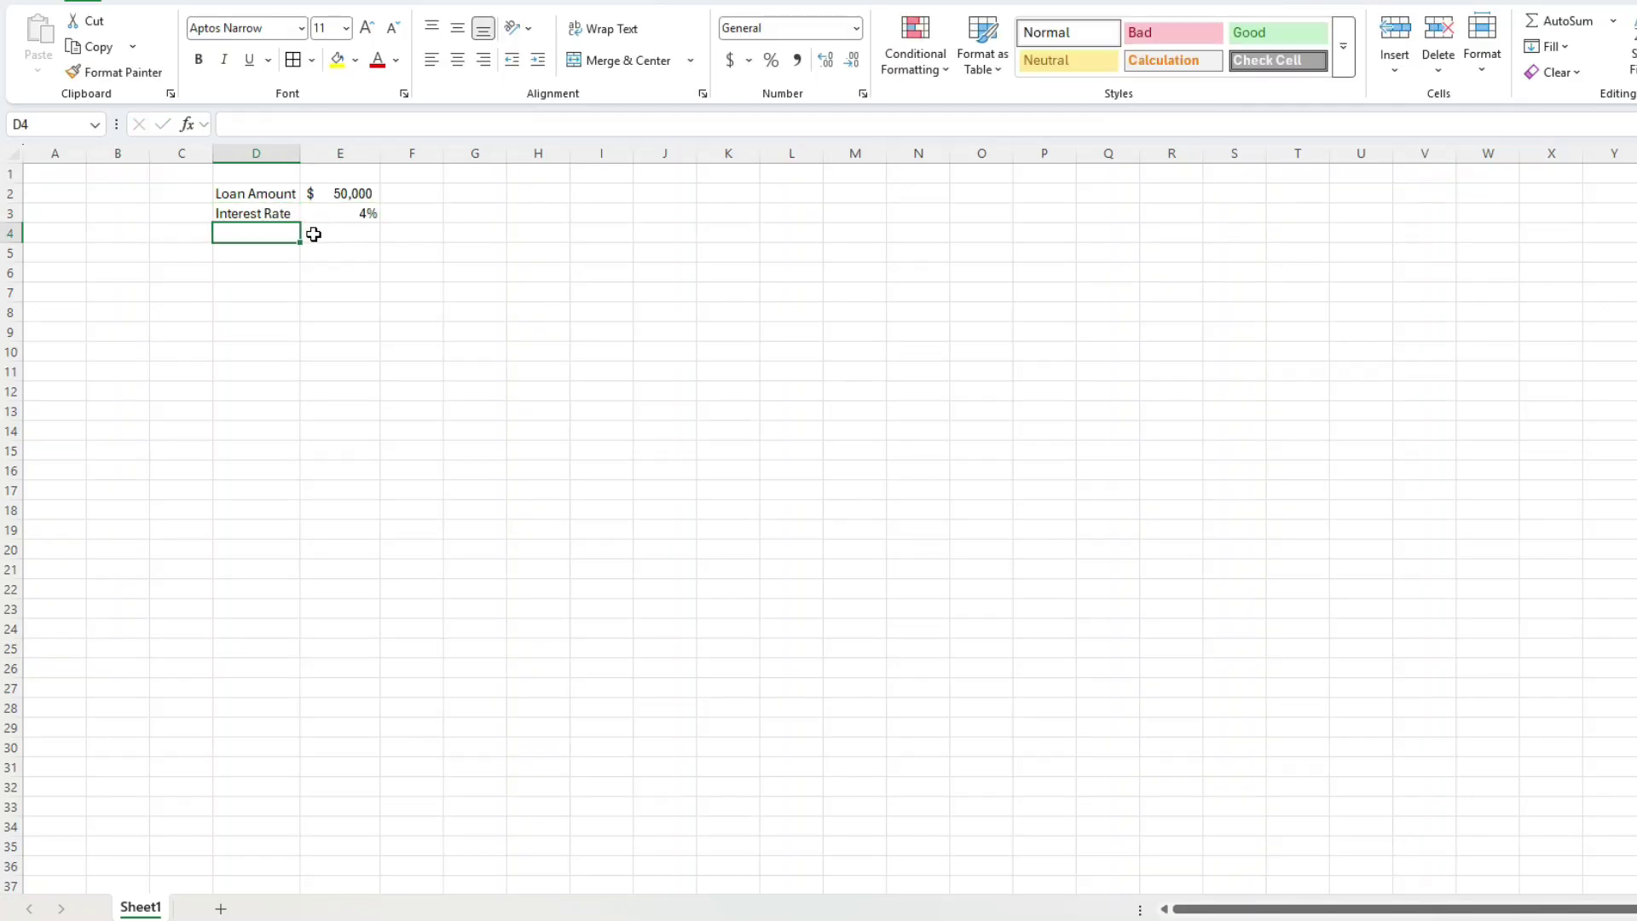
Step: Enter "Payments per Period" in D4 with 12 in E4, and autofit column D to the longer label
text(Payme)
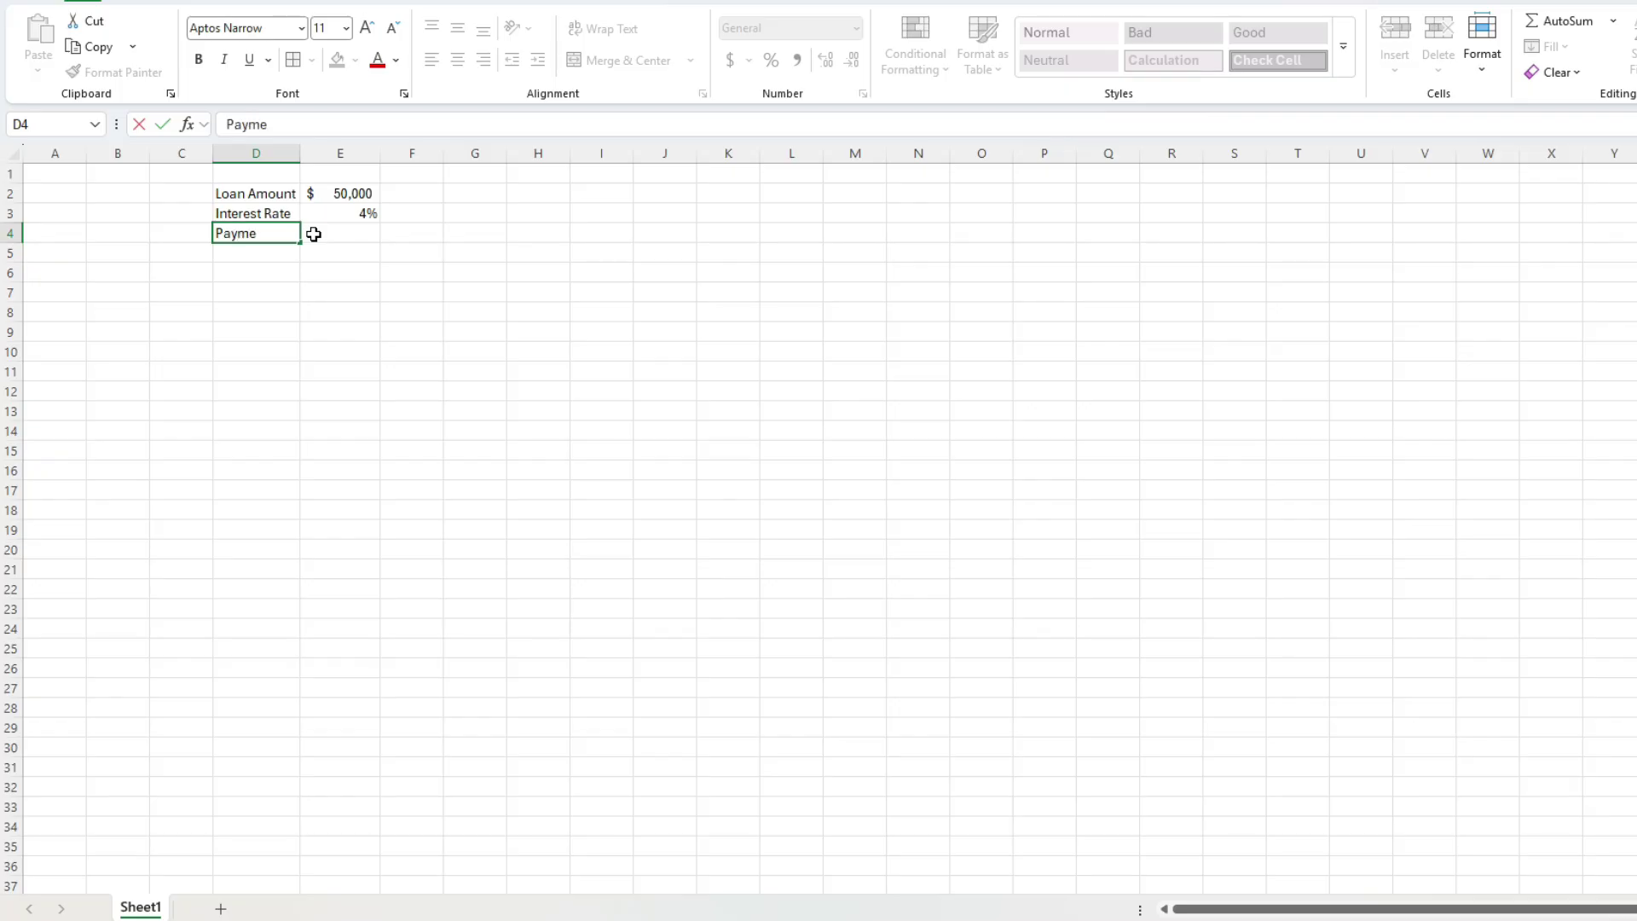
text(nts per Period)
key(Tab)
text(12)
key(Return)
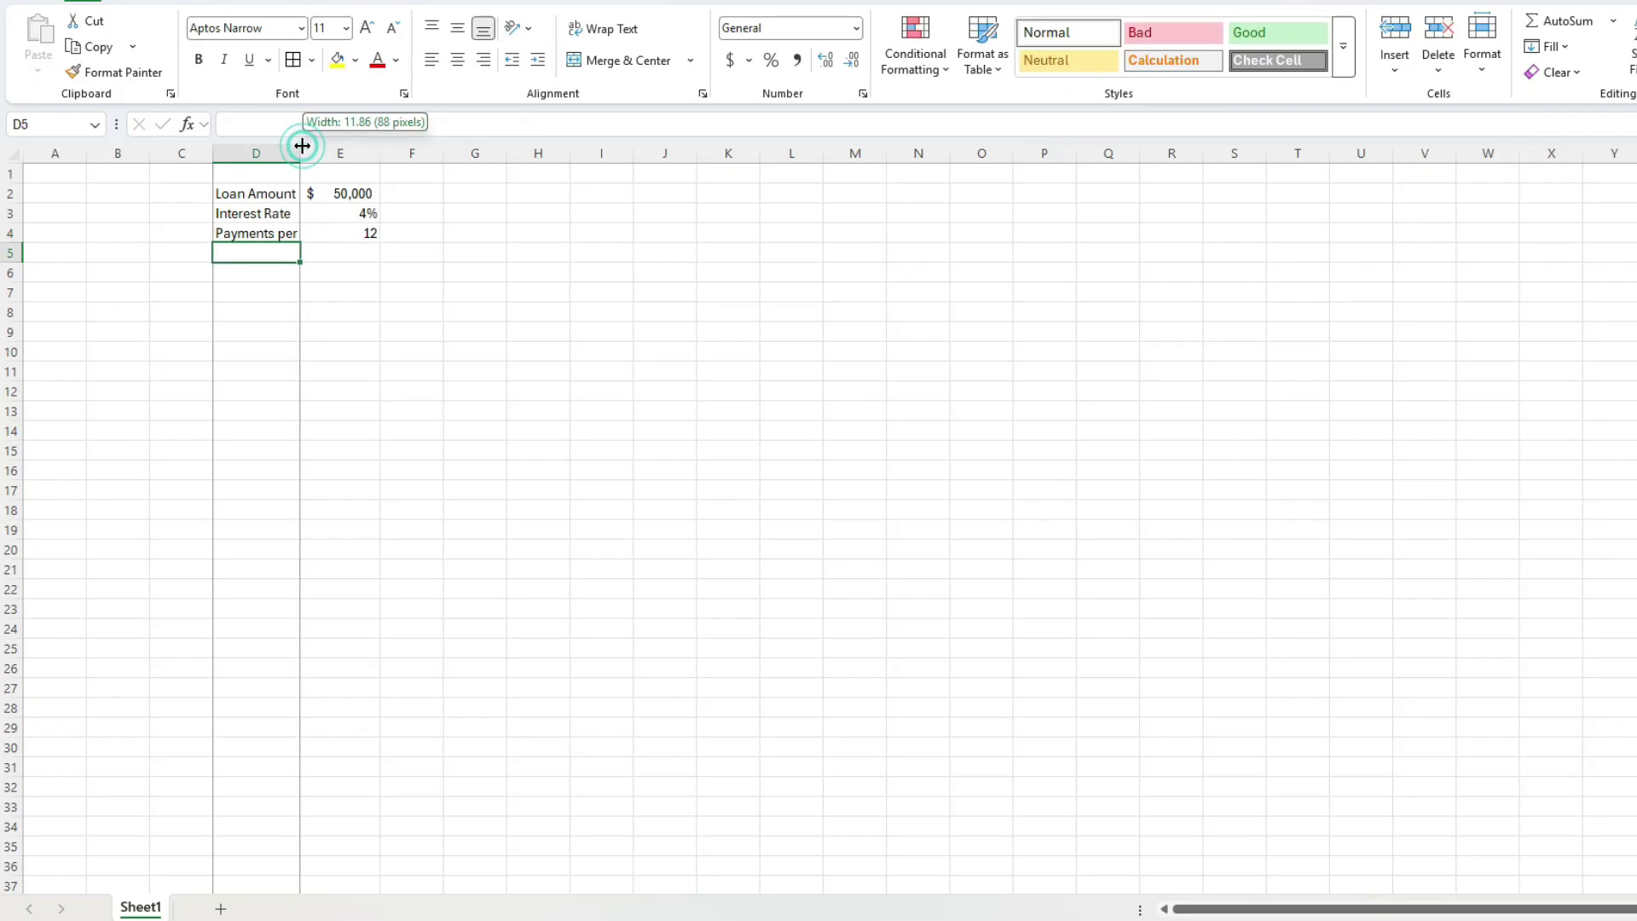
double_click(301, 149)
Step: Enter the label "Term (Years)" in D5 and the value 5 in E5
text(Term)
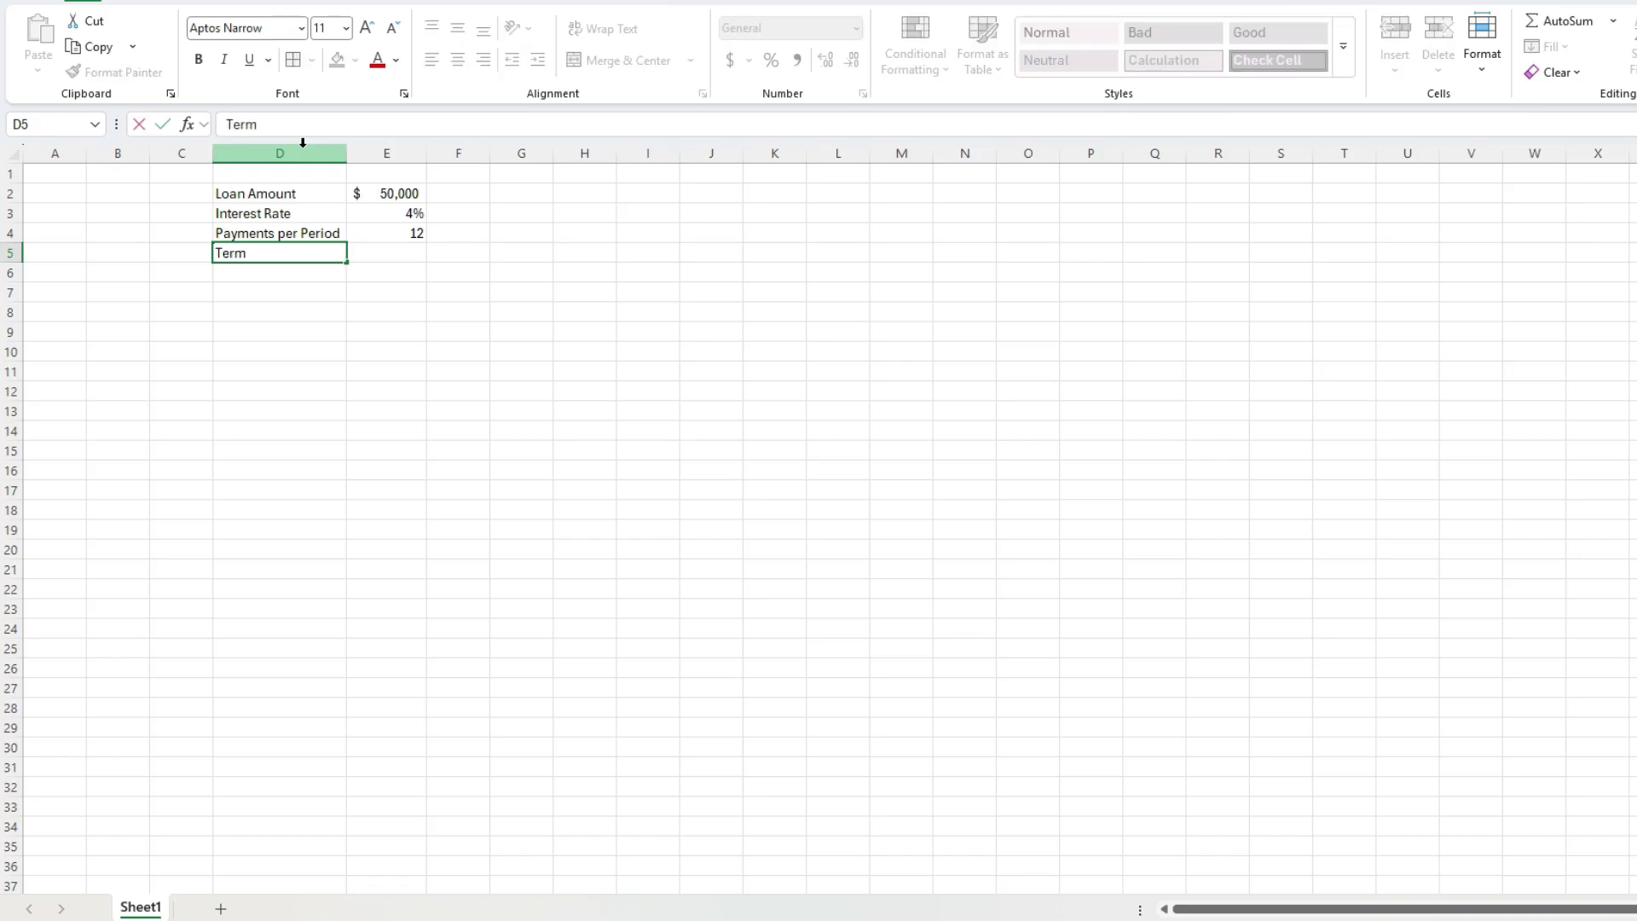
text( (Years))
key(Tab)
text(5)
key(Return)
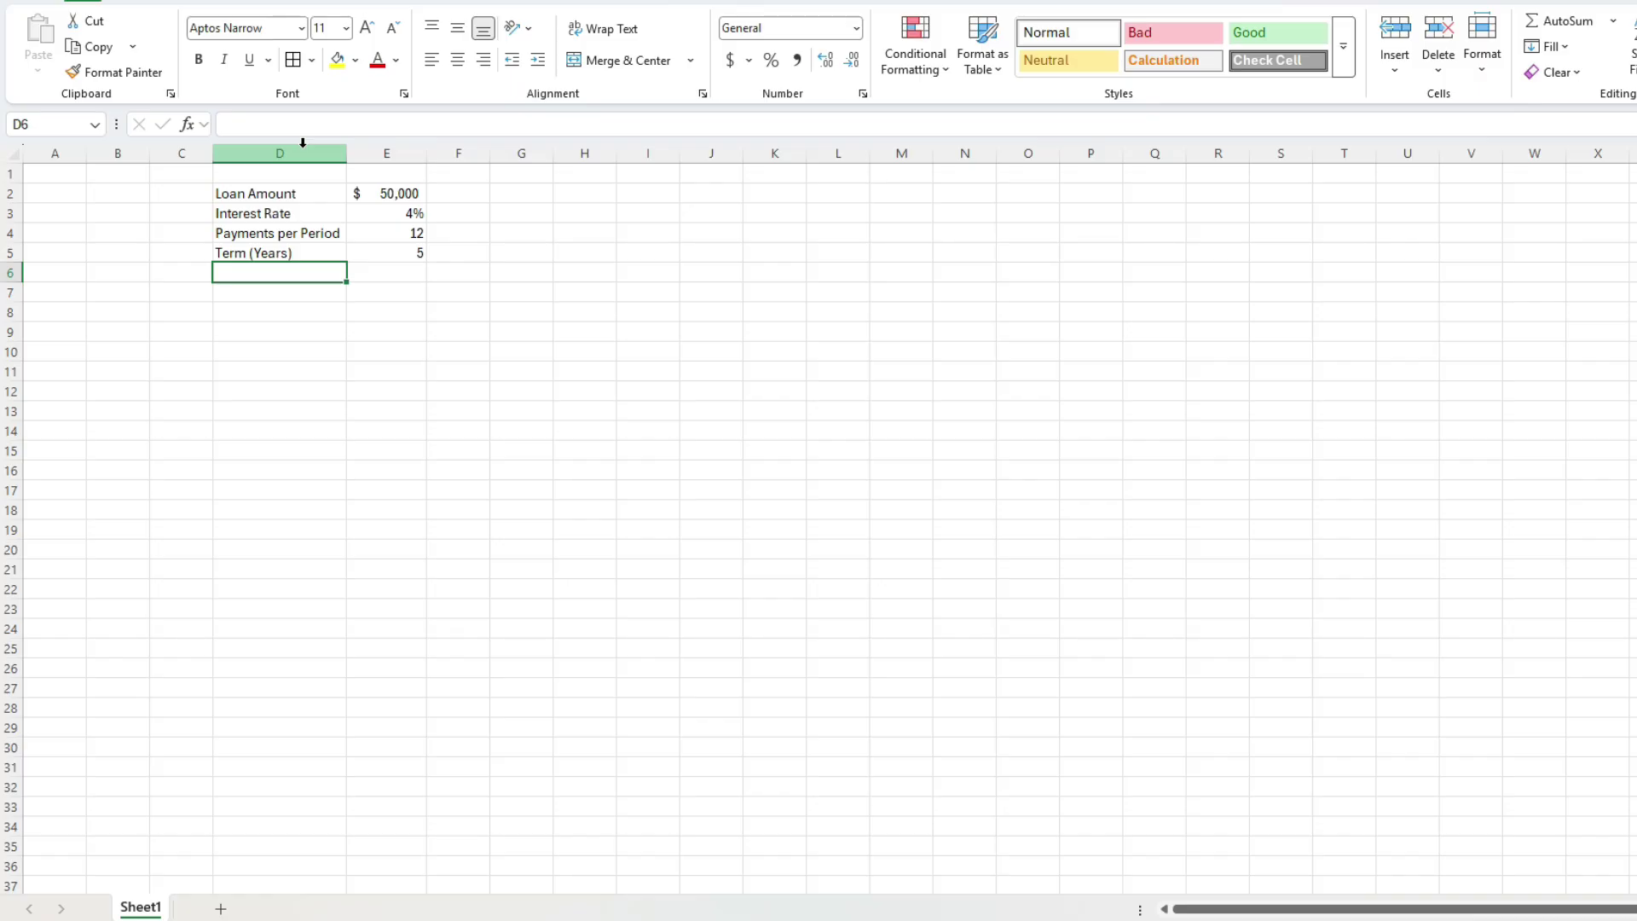
Step: Enter the label "Balloon Payment" in D6 and the value 5000 in E6
text(Balloon P)
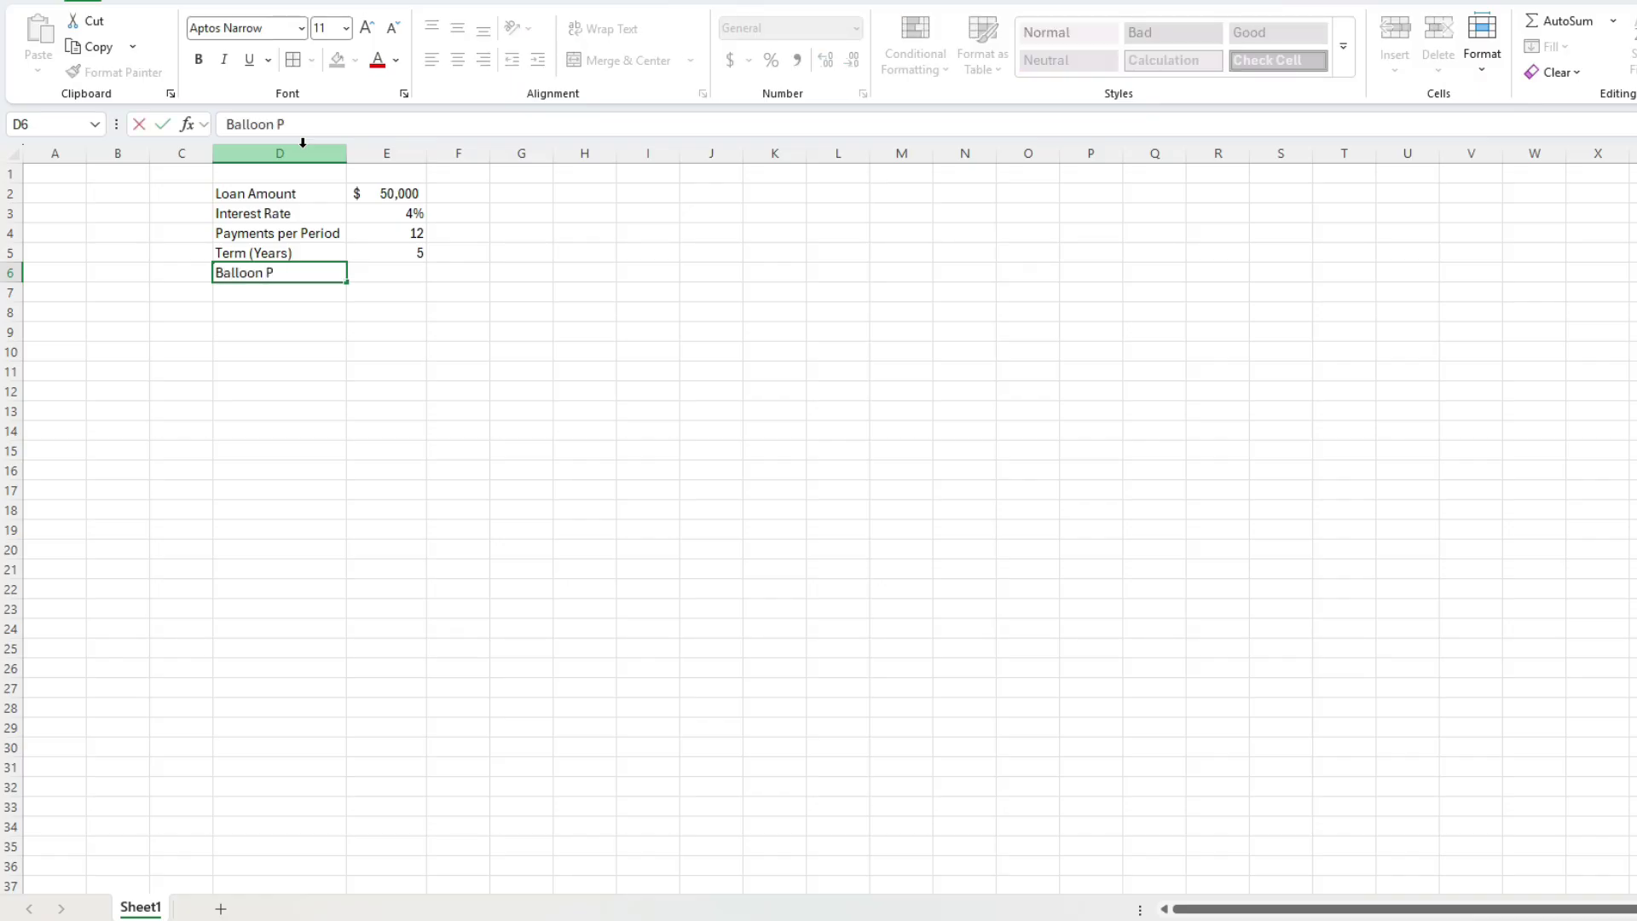
text(ayment)
key(Tab)
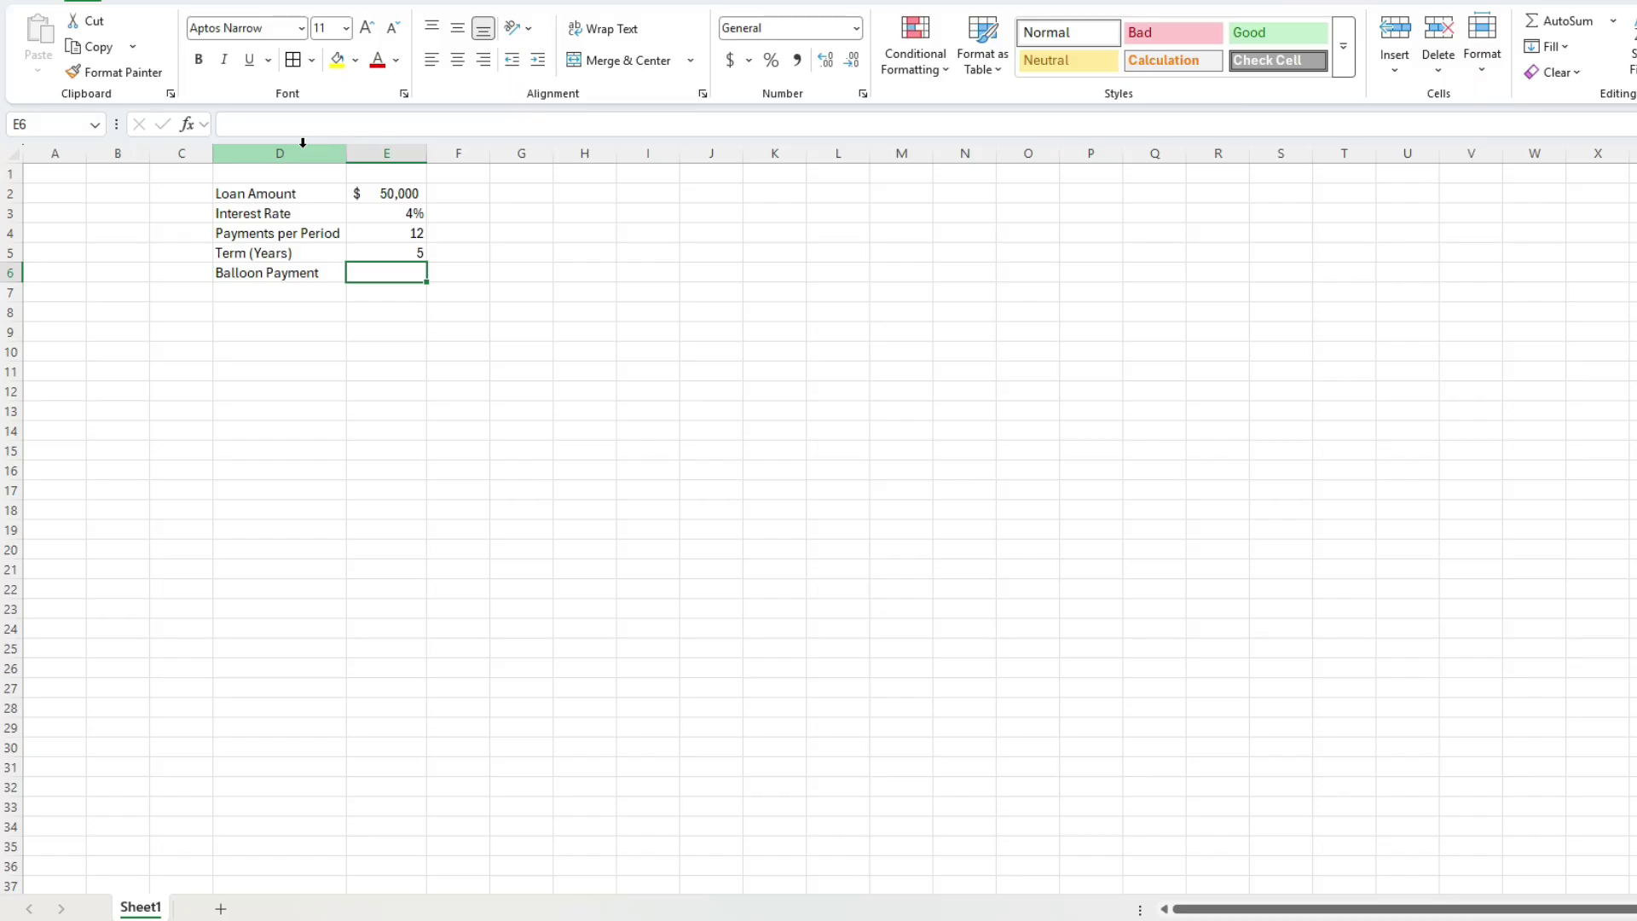
text(5000)
key(Return)
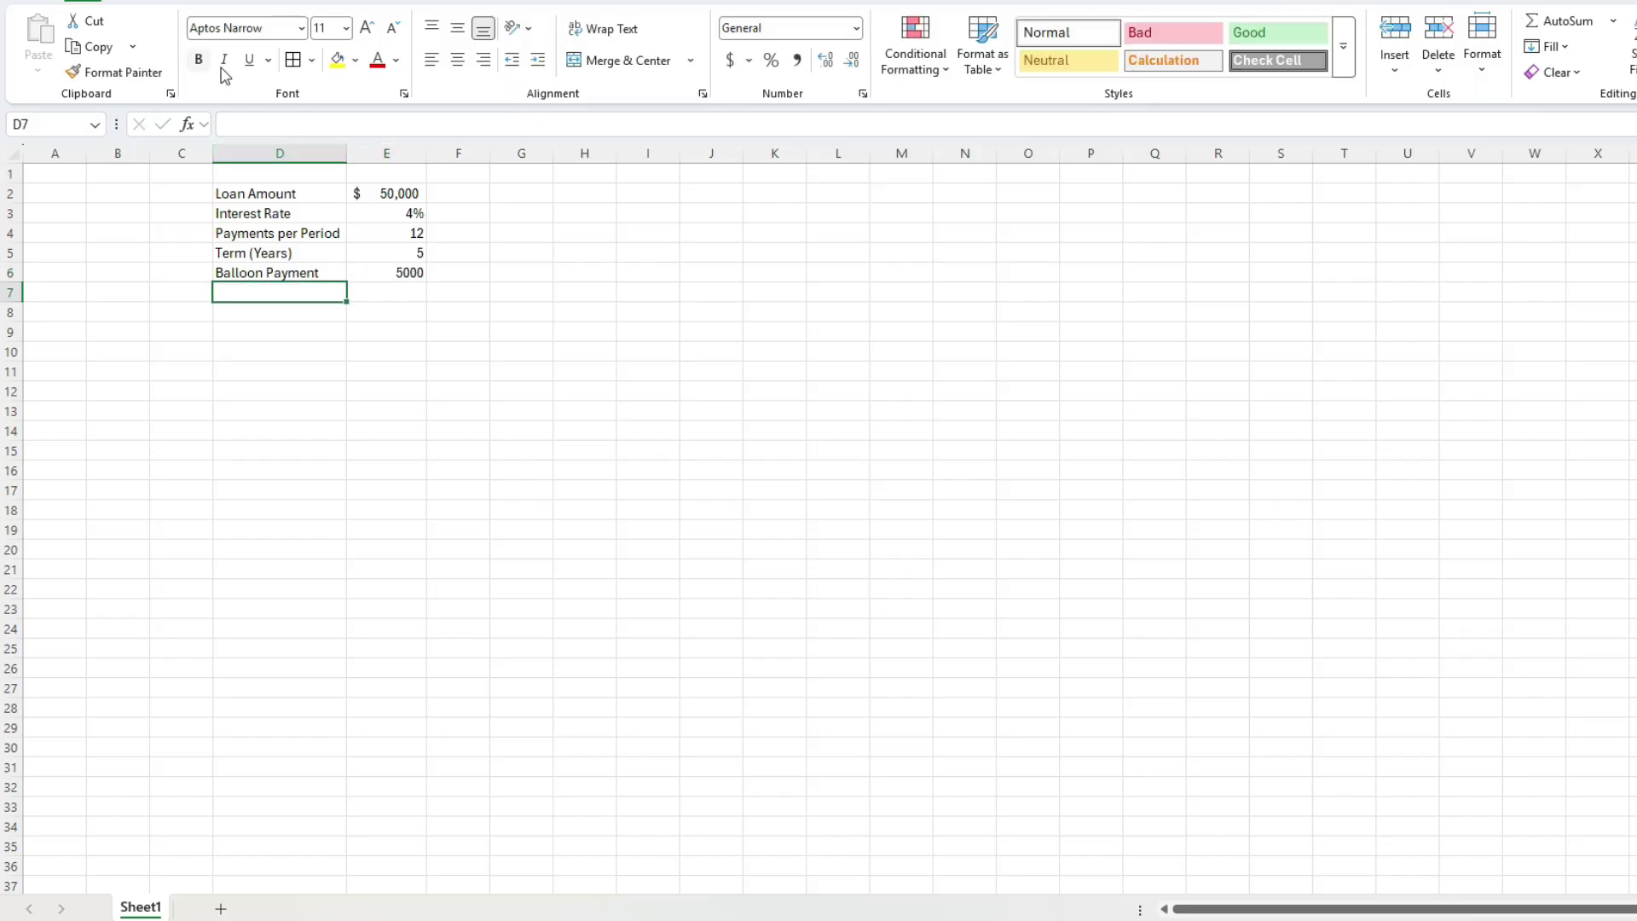
Step: Copy the number format of the loan amount in E2 onto the balloon payment in E6
click(364, 191)
click(115, 72)
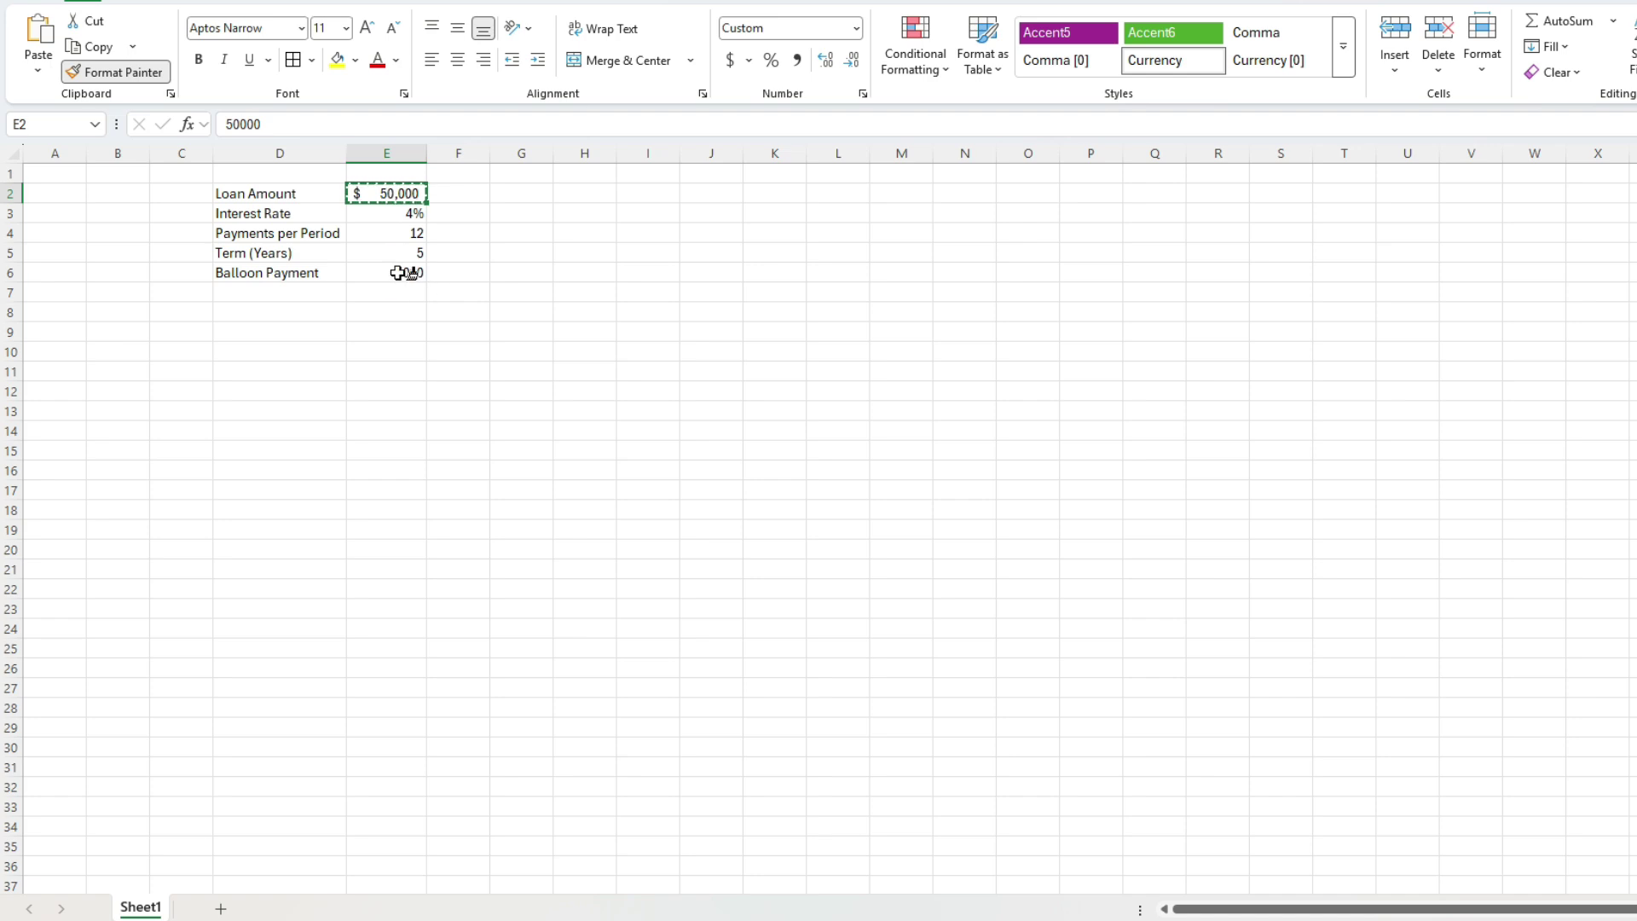
click(399, 272)
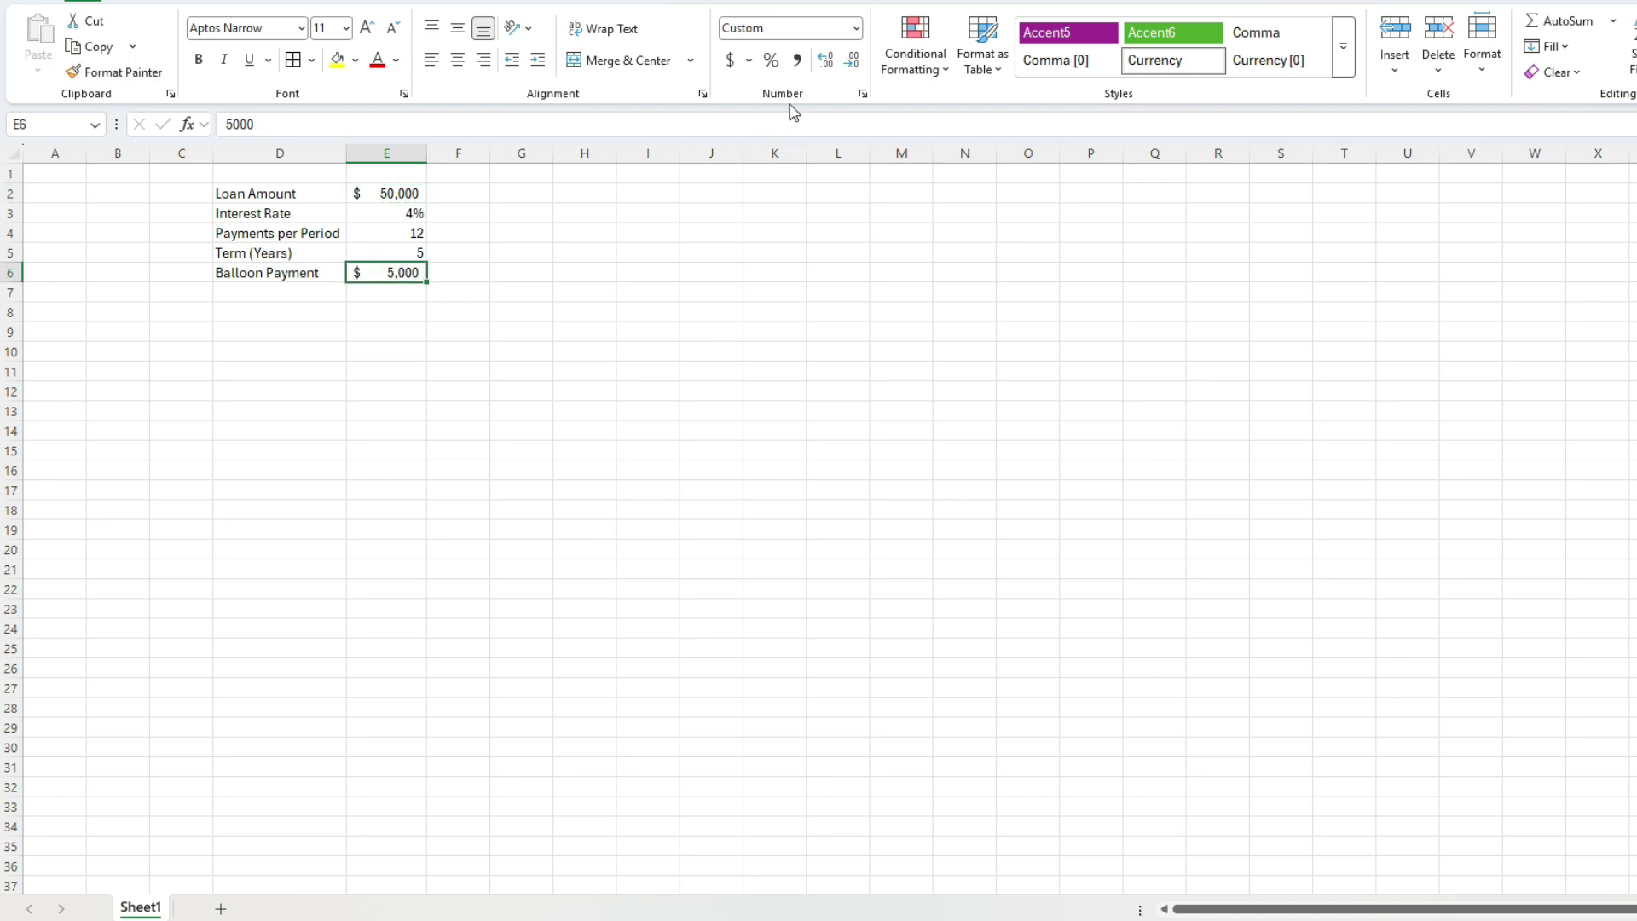
Step: Label D8 "Payment" and begin a PMT formula in E8 with the periodic rate E3/E4
click(303, 309)
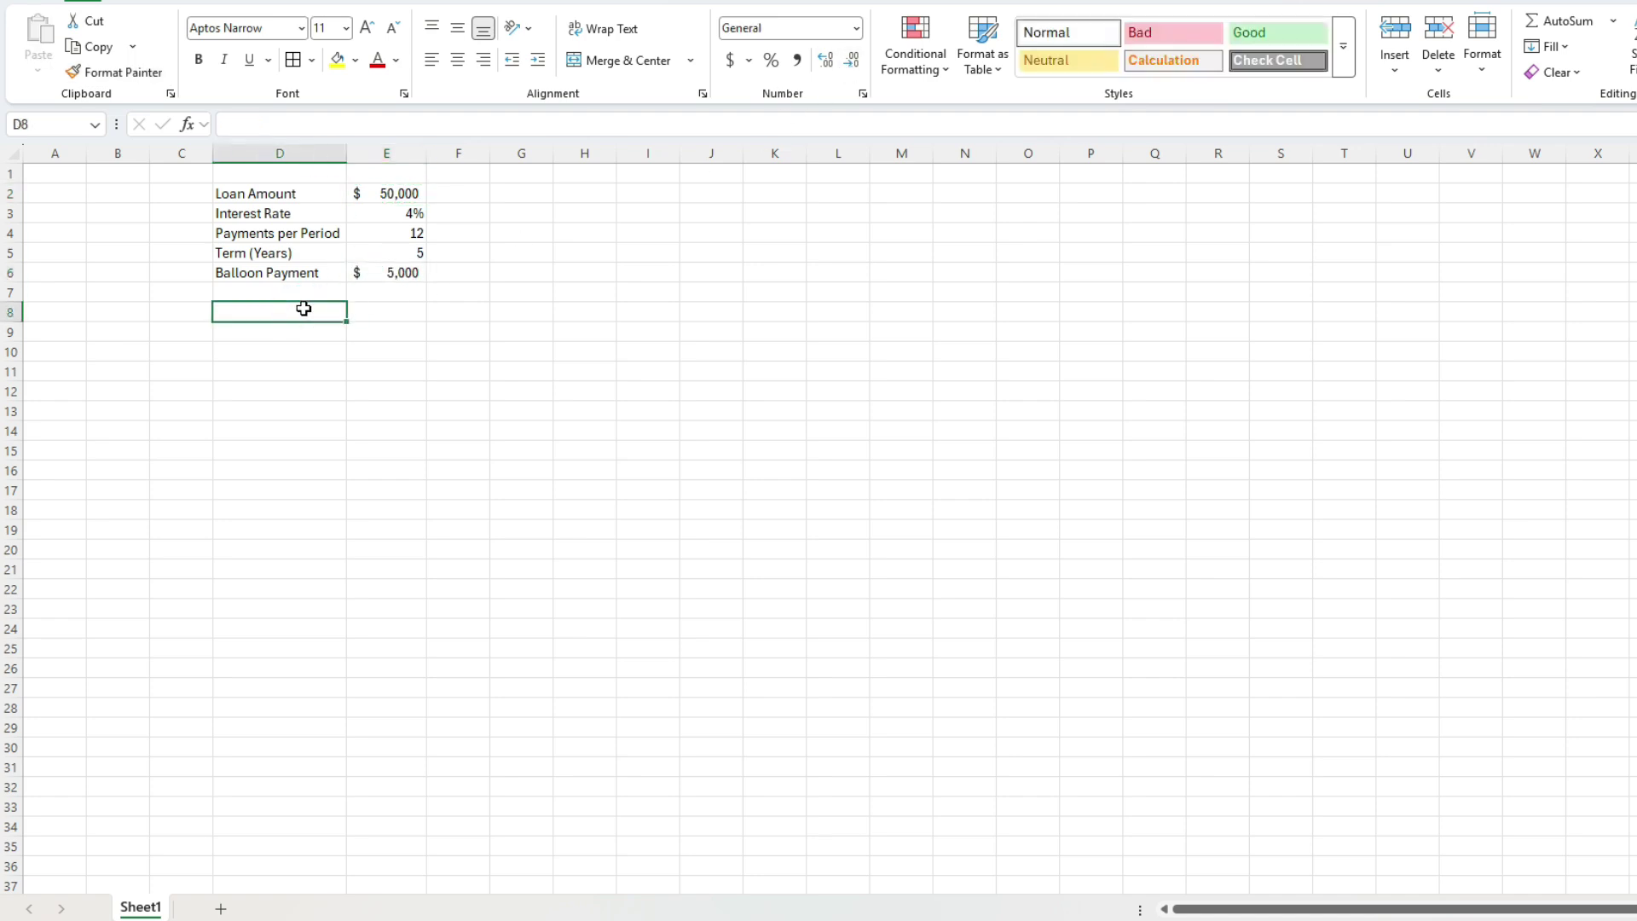
text(Payment)
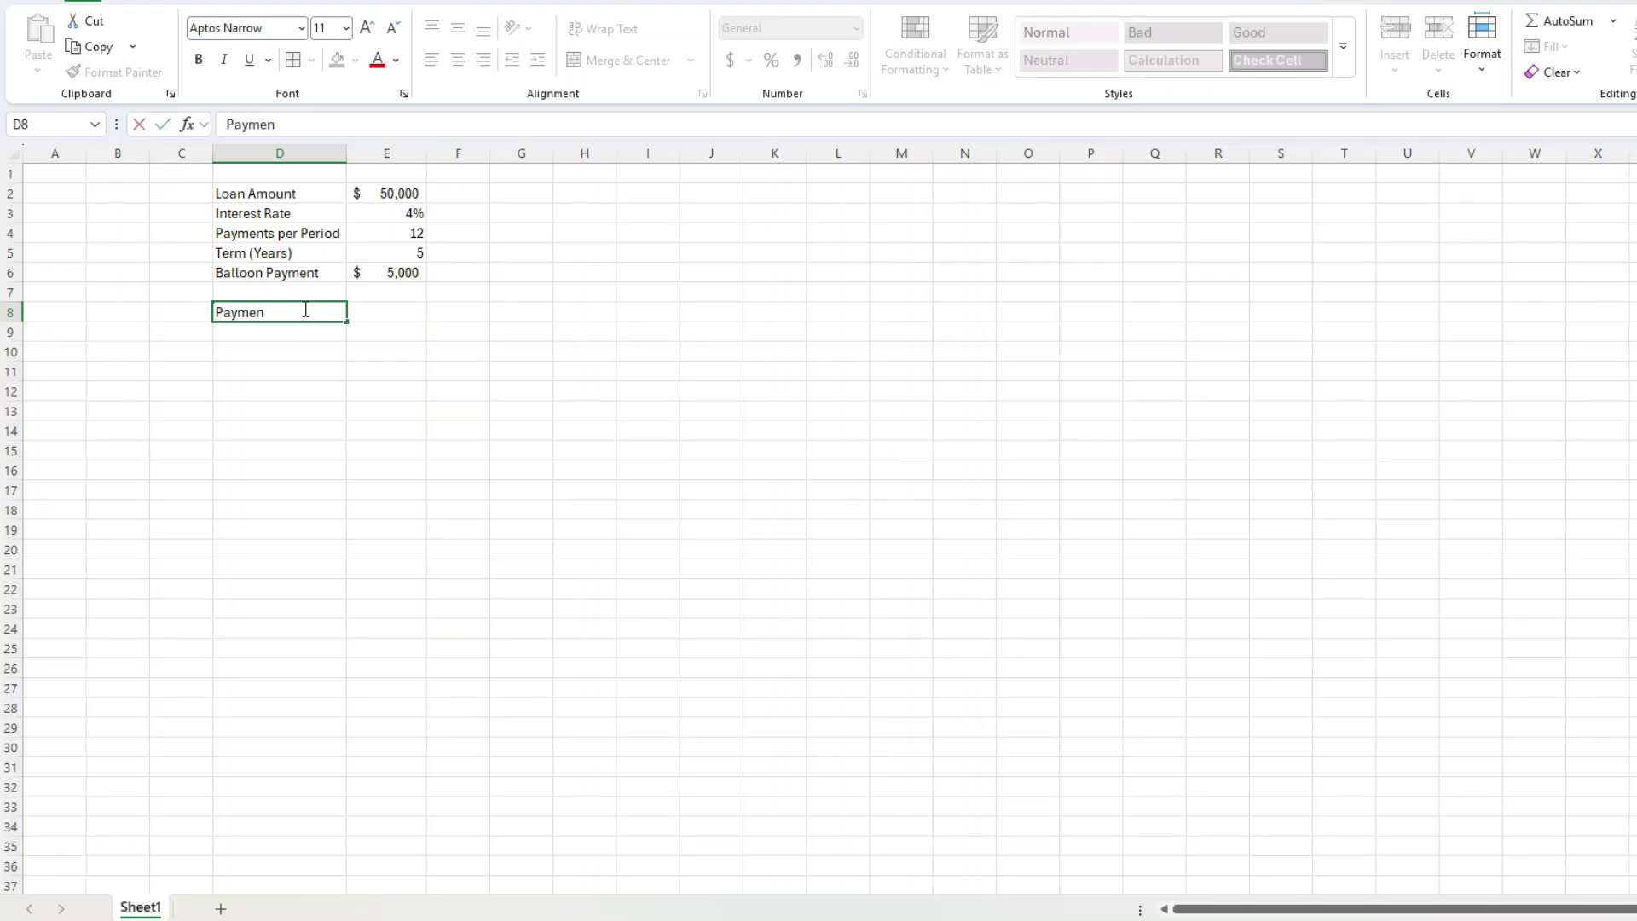
key(Tab)
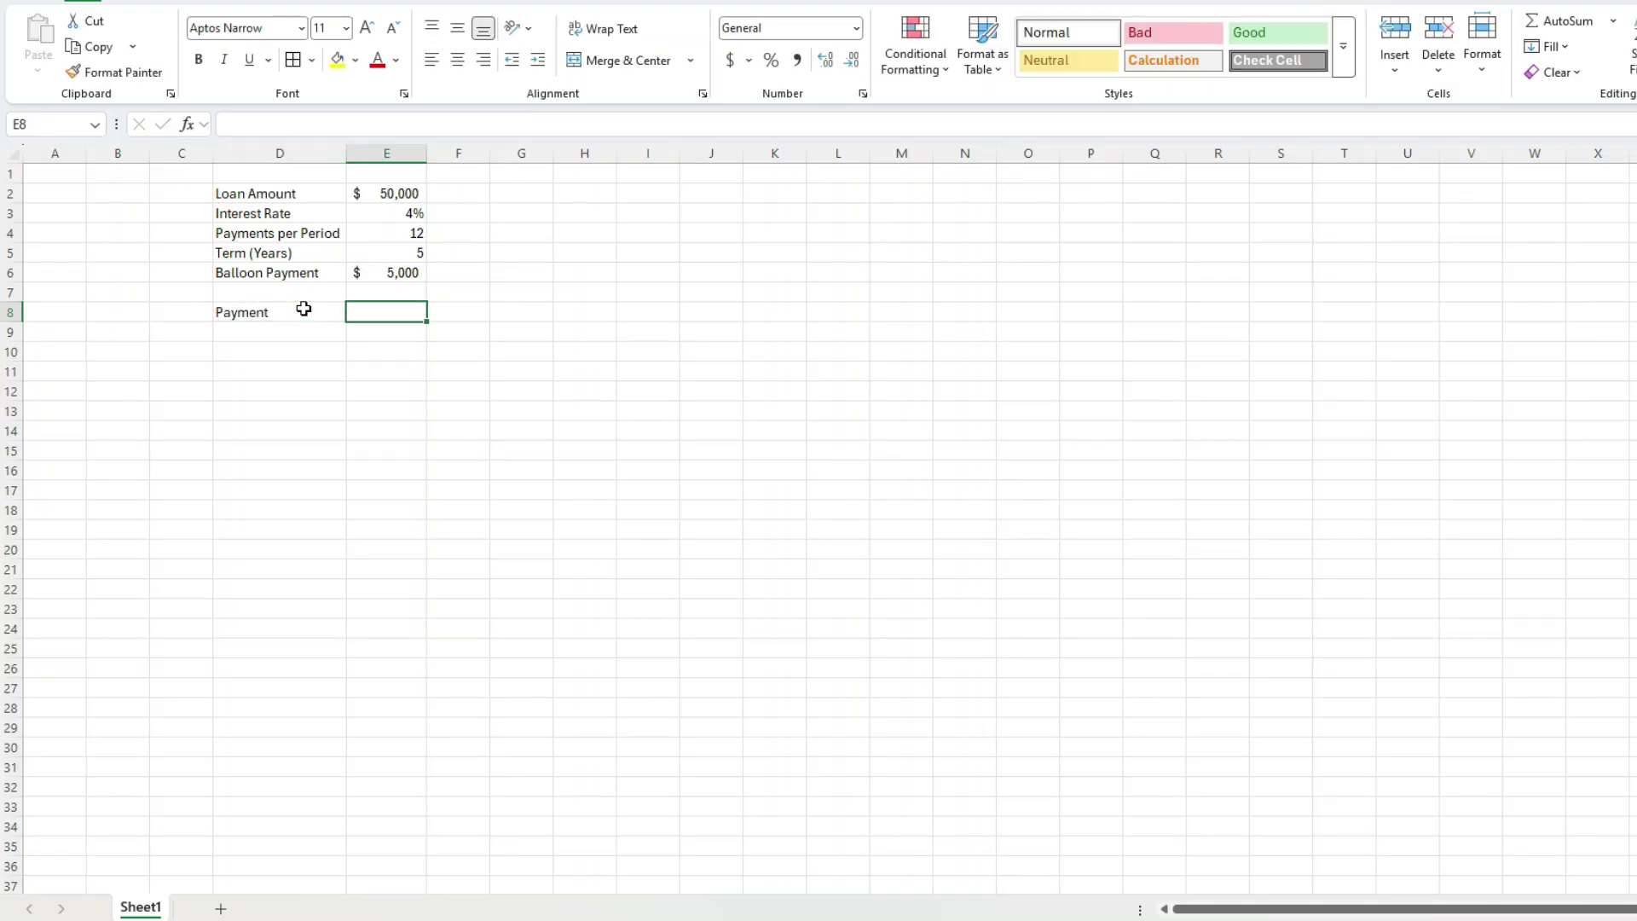
text(=)
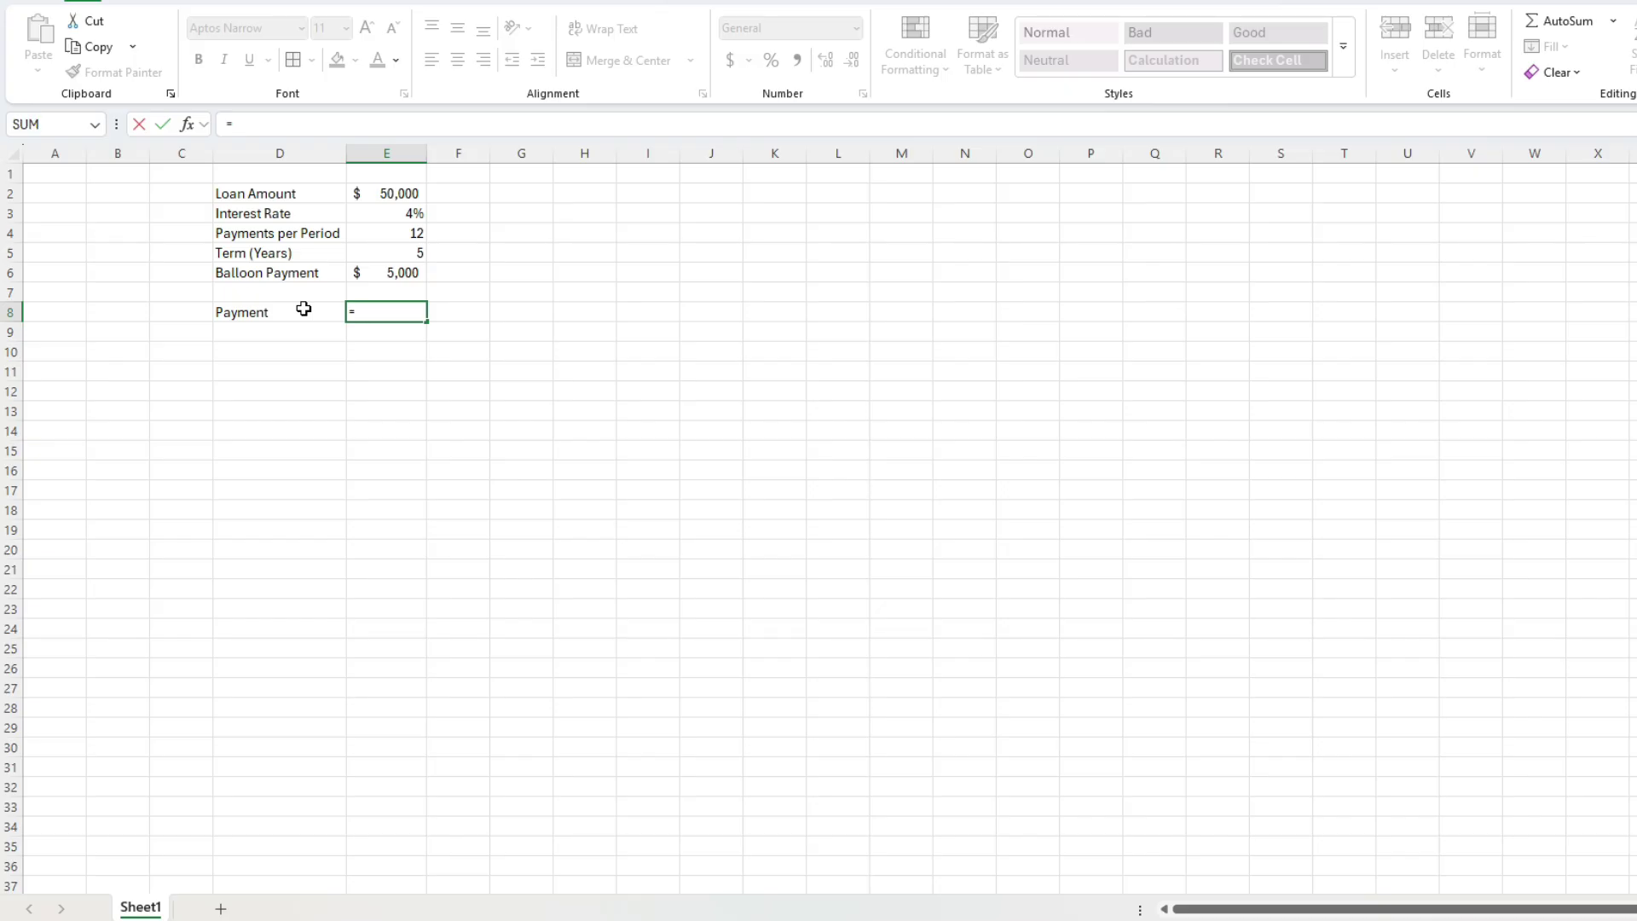
text(pmt)
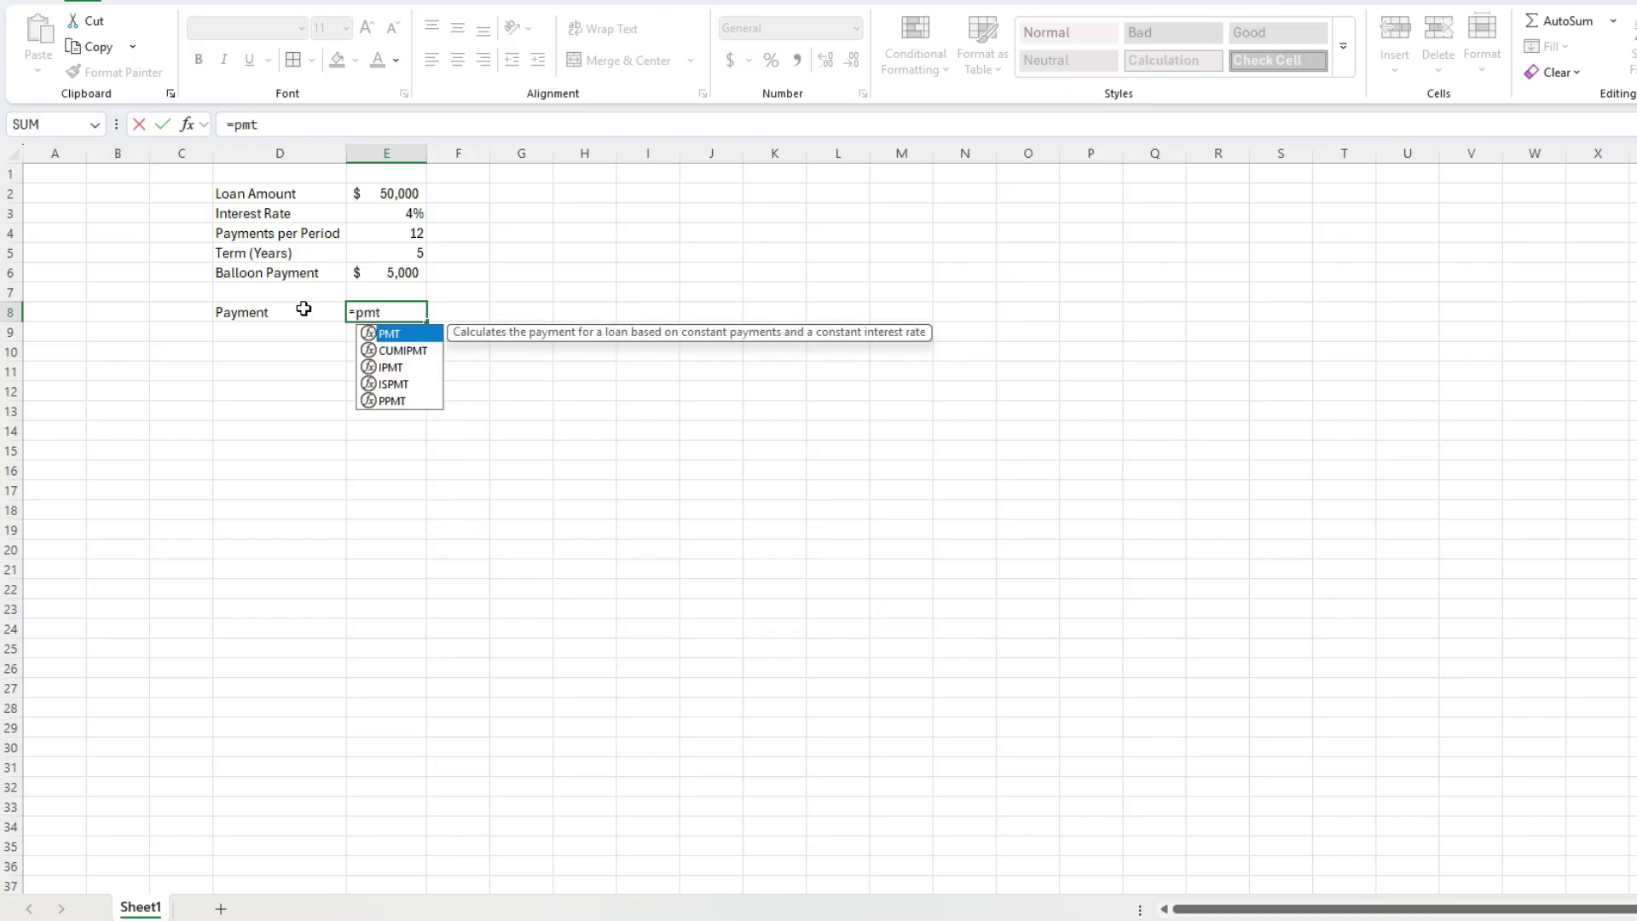
key(Tab)
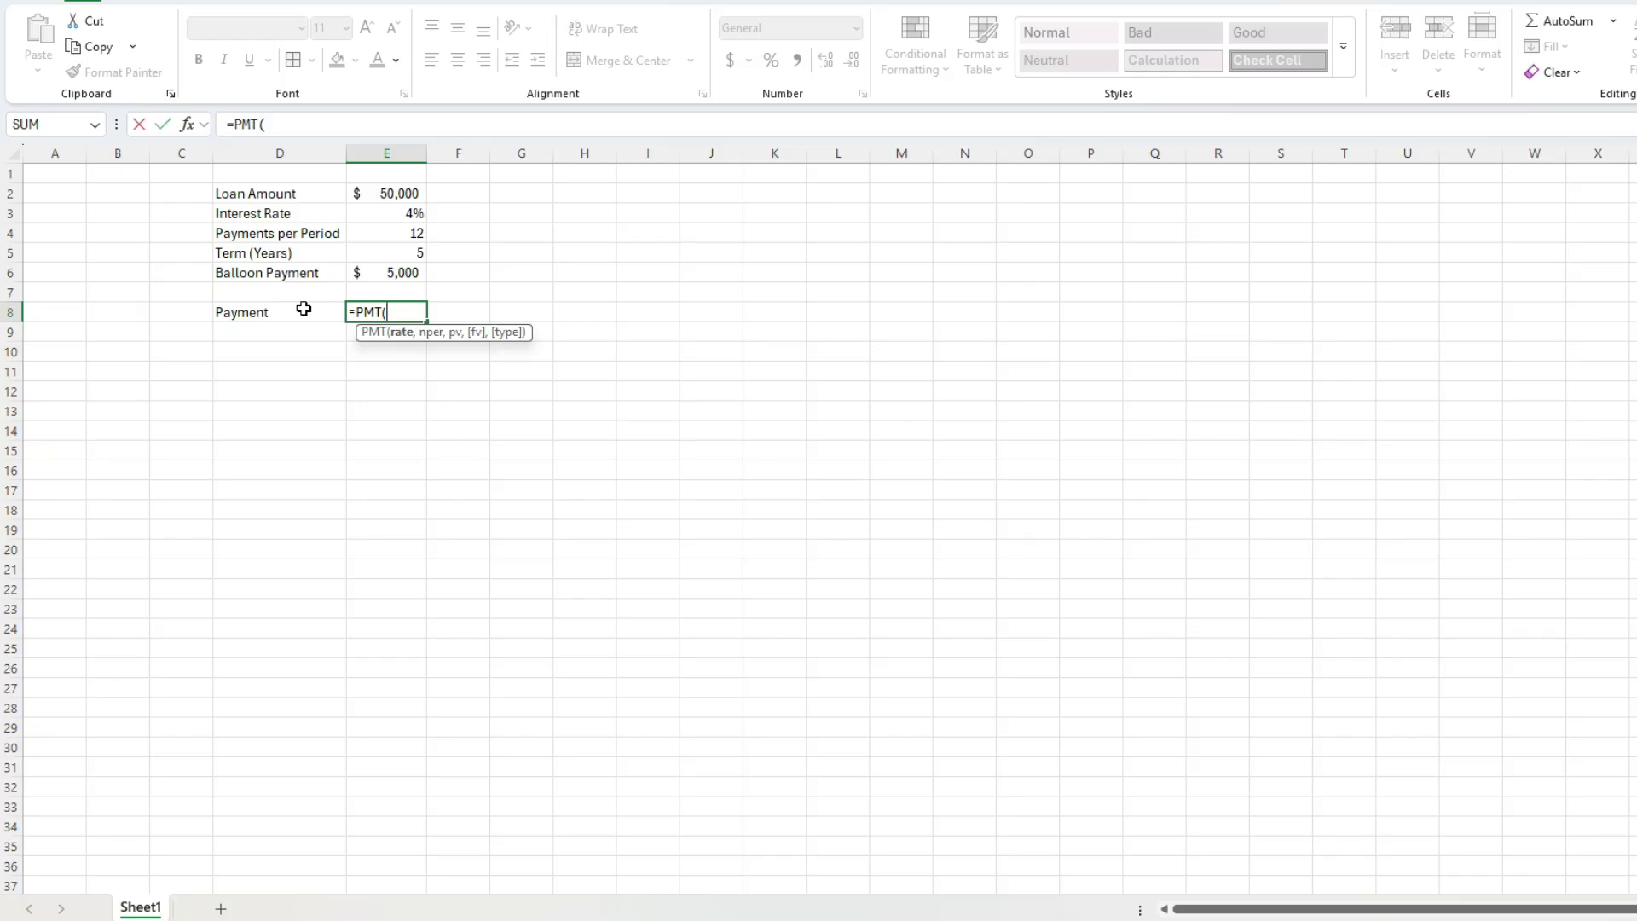
click(409, 213)
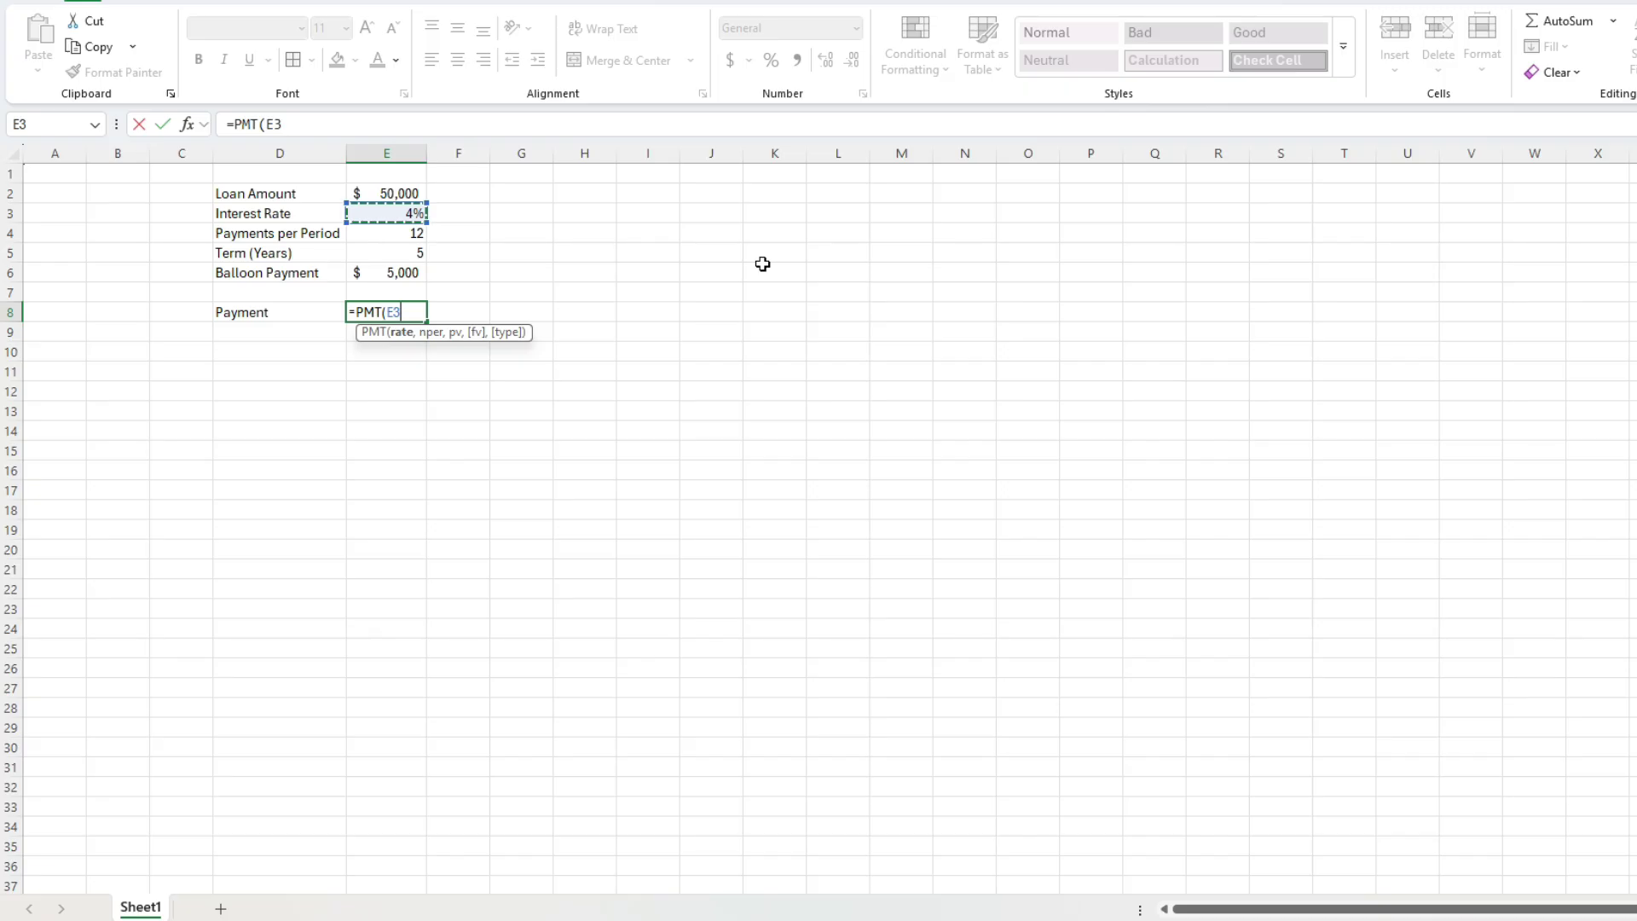
text(/)
click(410, 234)
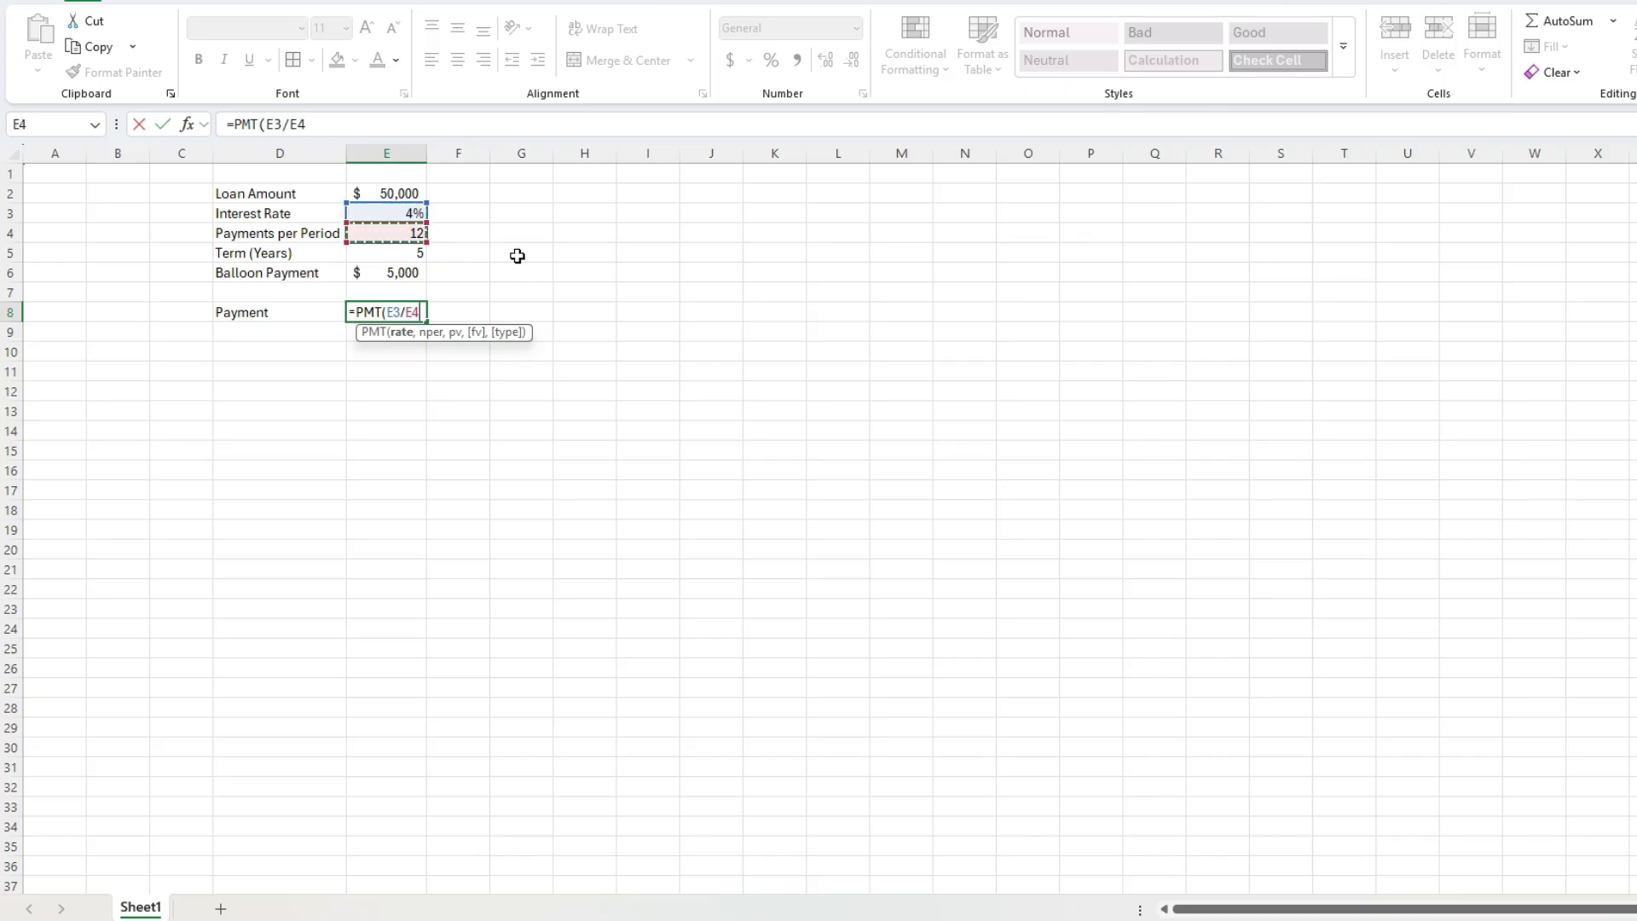
Step: Complete the PMT formula in E8 with E4*E5 as number of periods, -E2 as present value and E6 as future value
text(,)
click(397, 235)
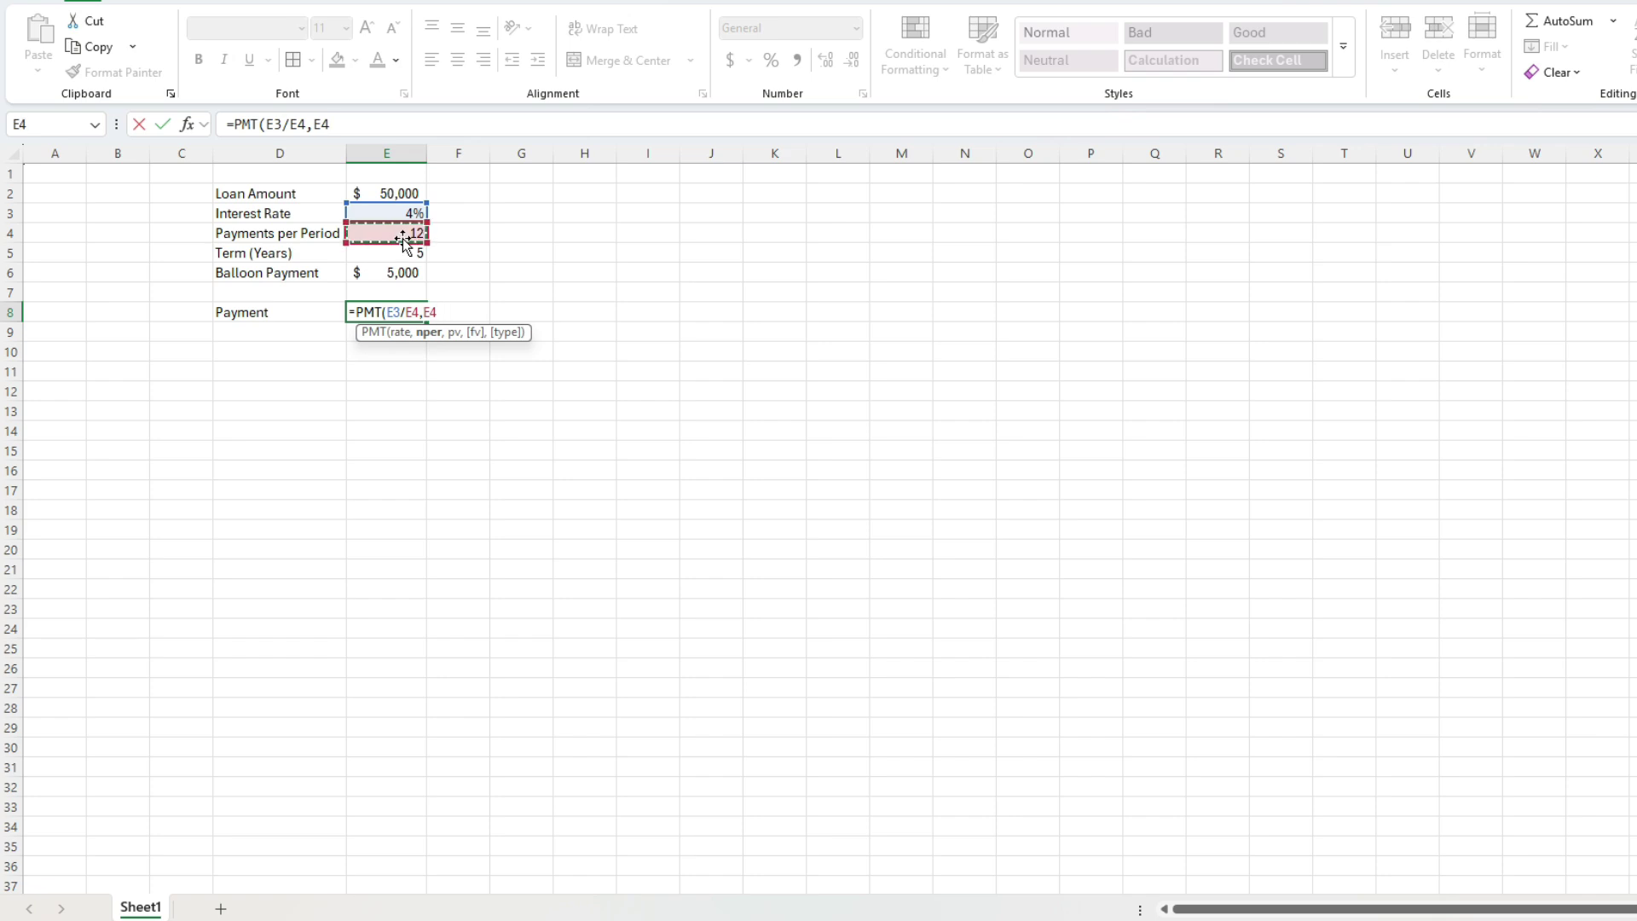
text(*)
click(403, 252)
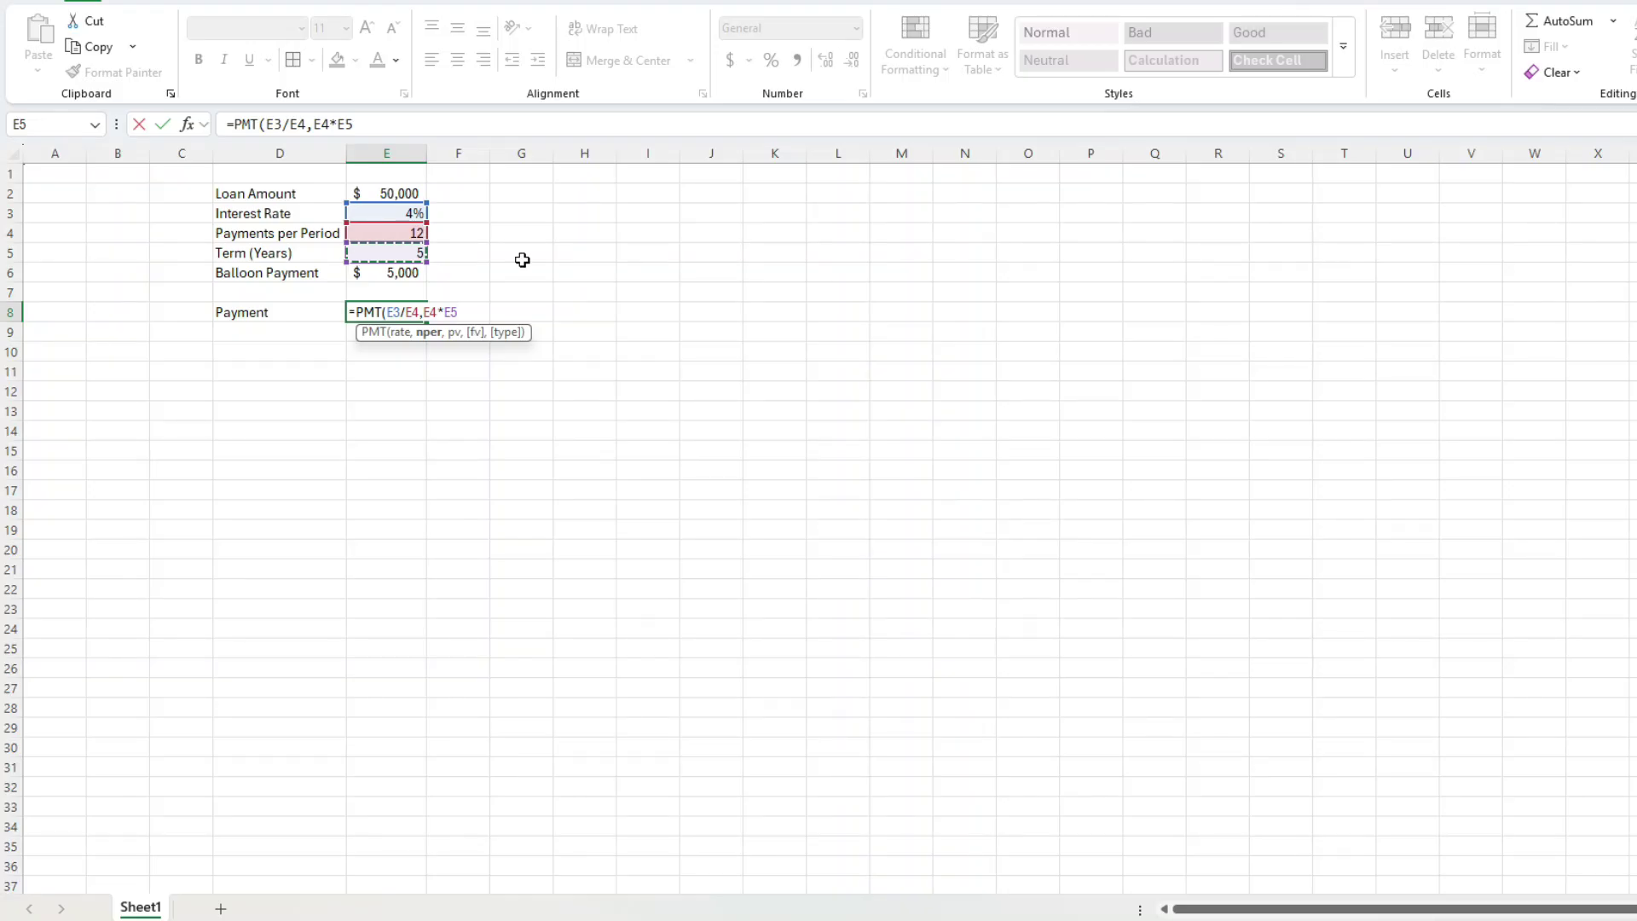
text(,-)
click(418, 194)
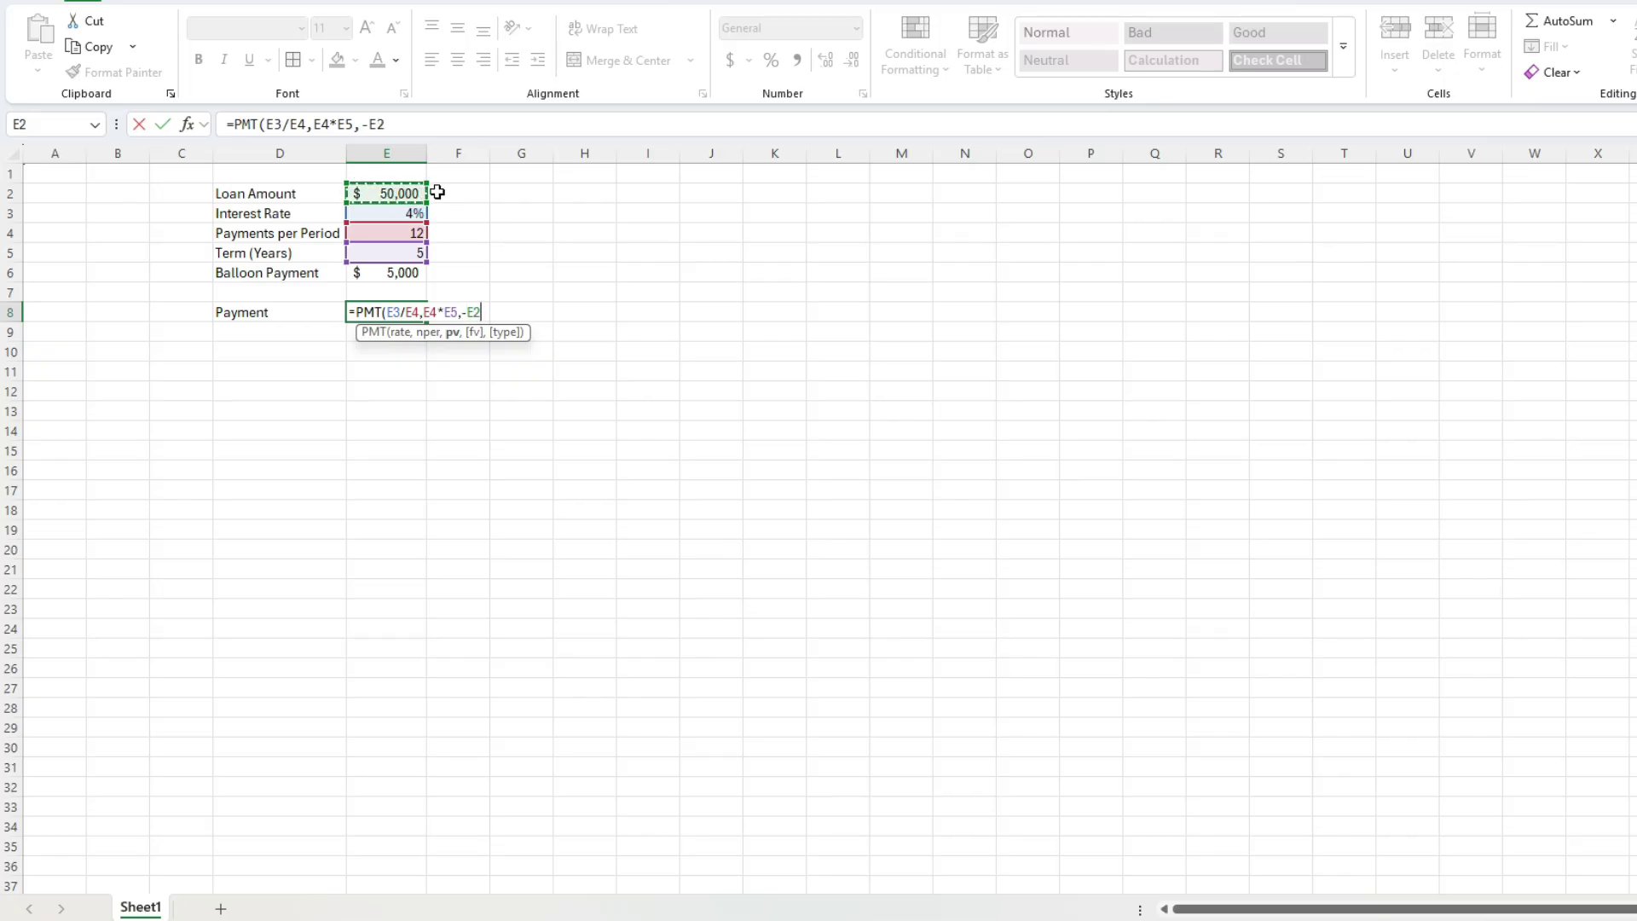
text(,)
click(392, 274)
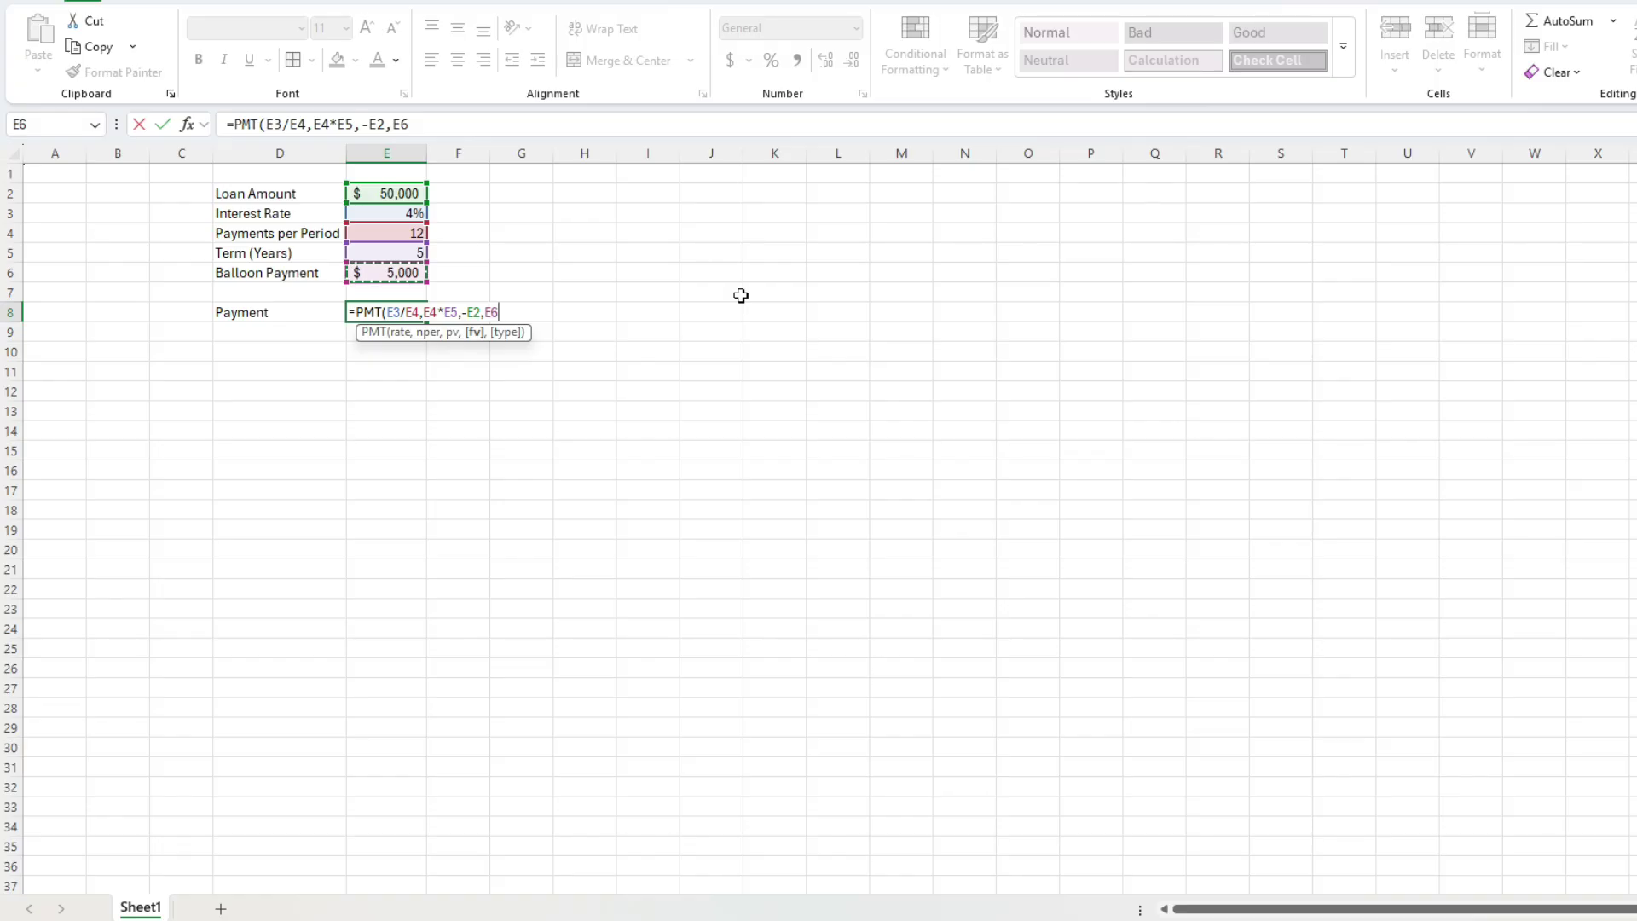
text())
key(Return)
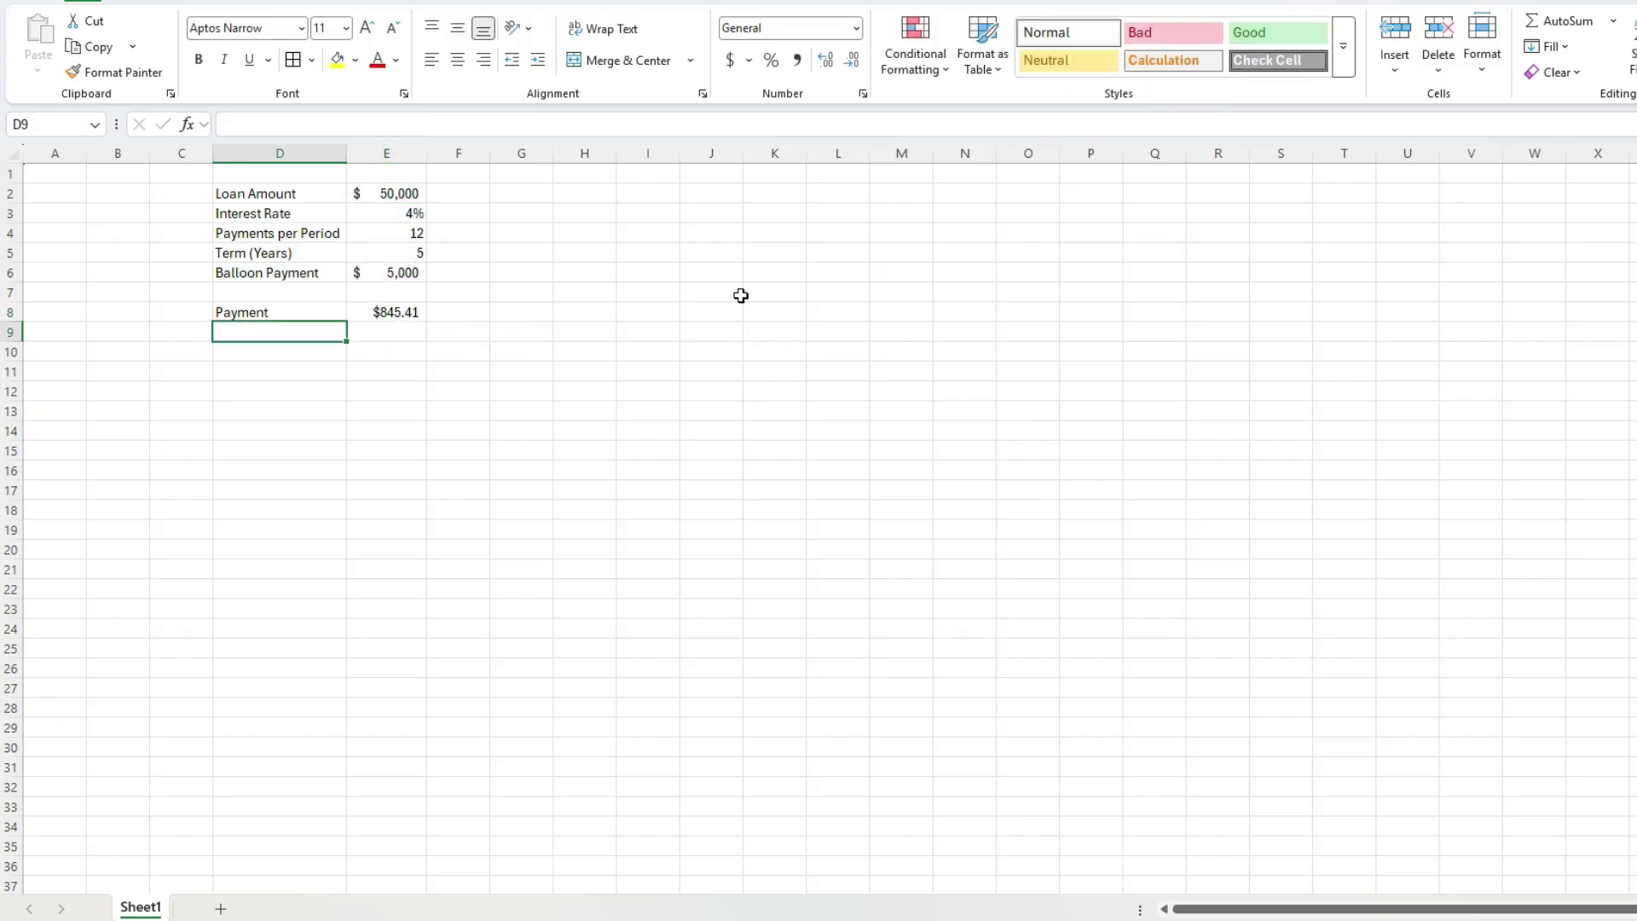
key(Up)
key(Right)
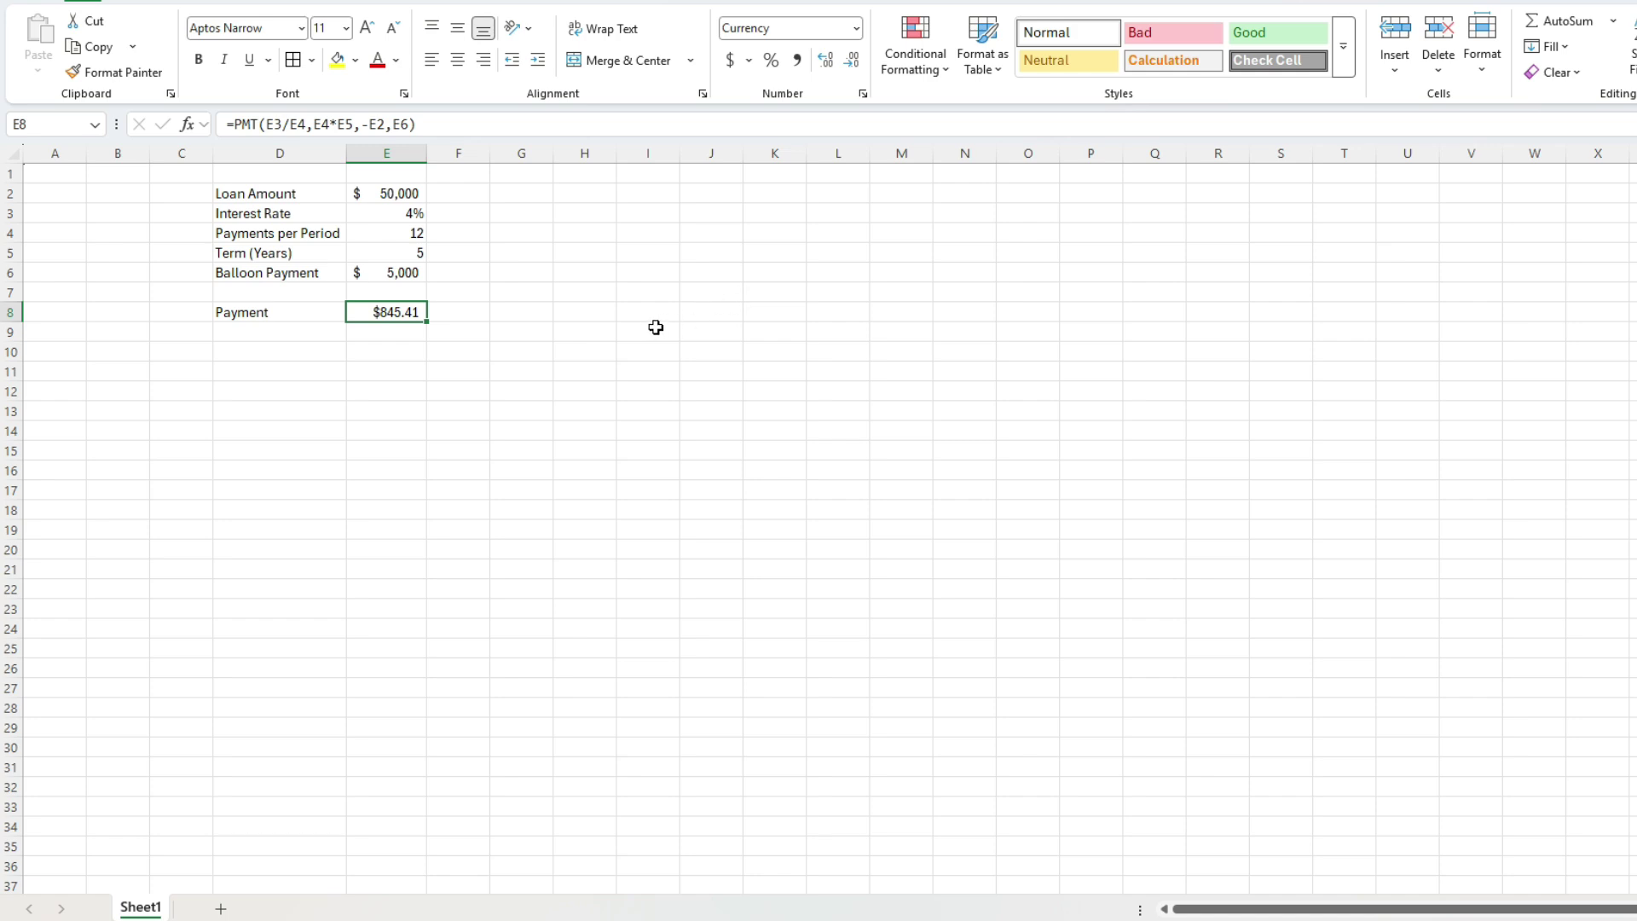
Step: Enter the schedule headers "Period", "Month" and "Starting Balance" in H8, I8 and J8
click(590, 312)
text(Period)
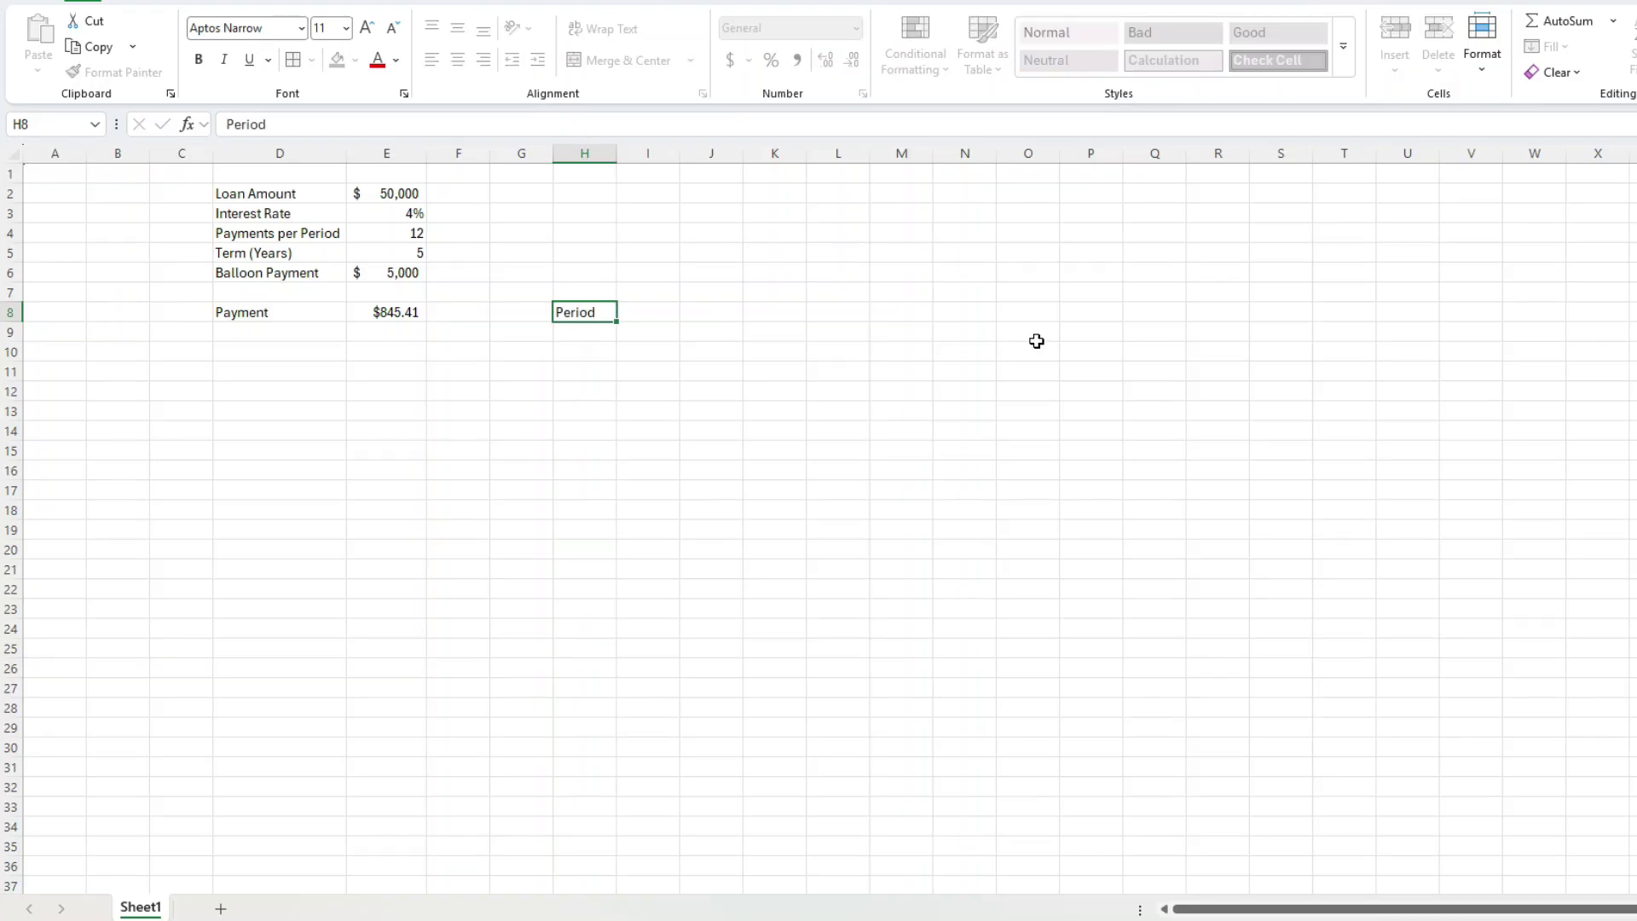
key(Tab)
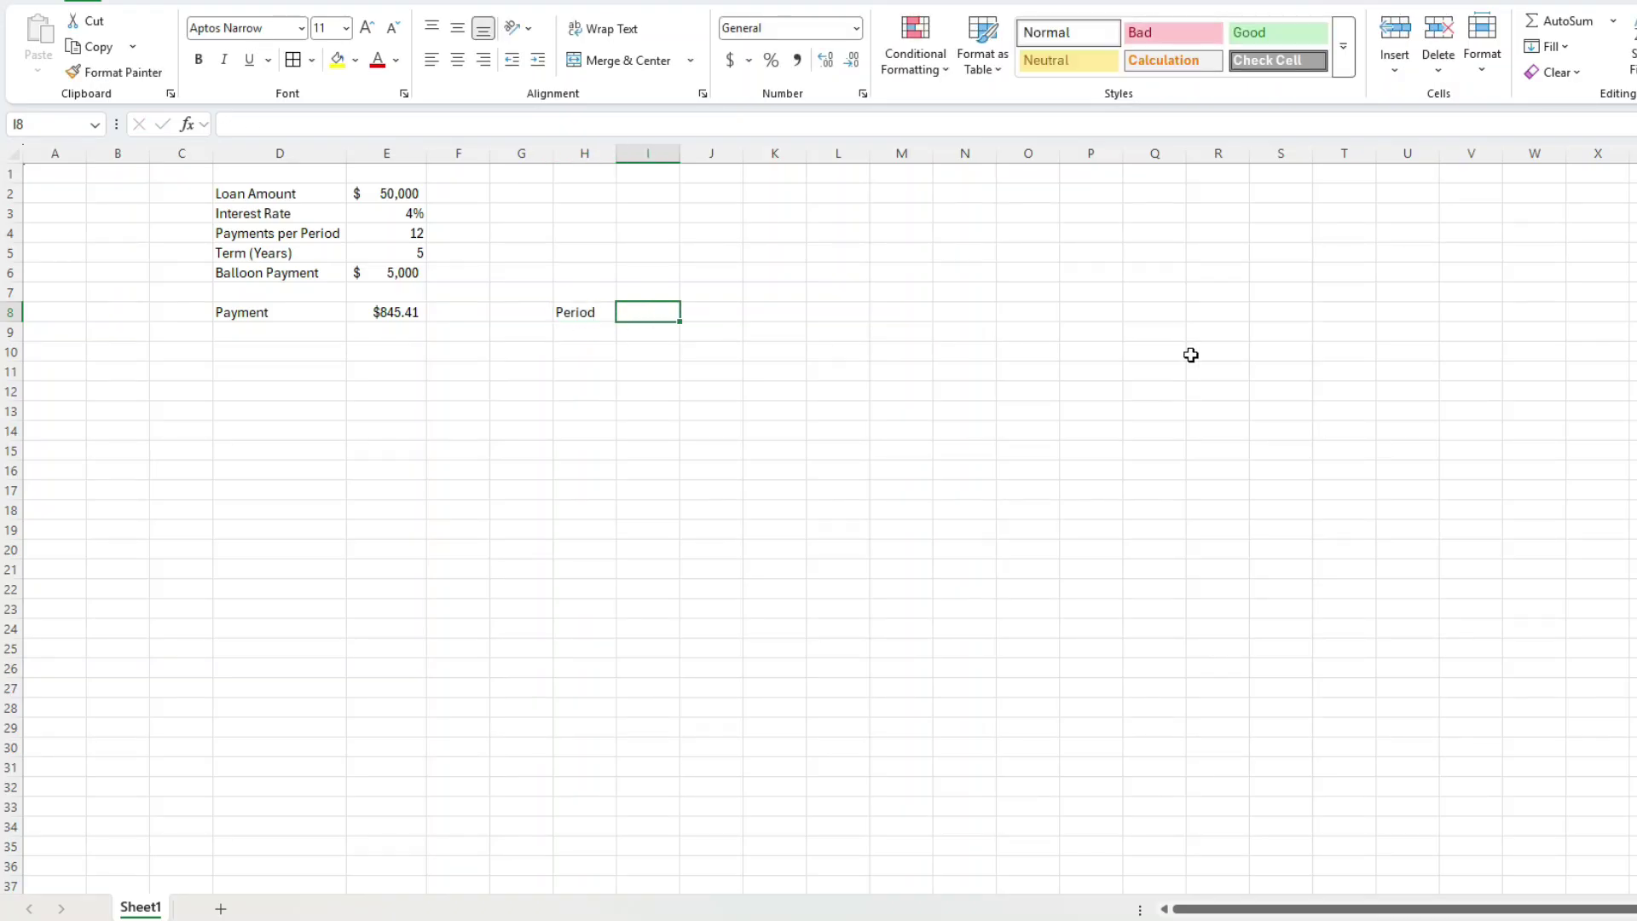
text(Month)
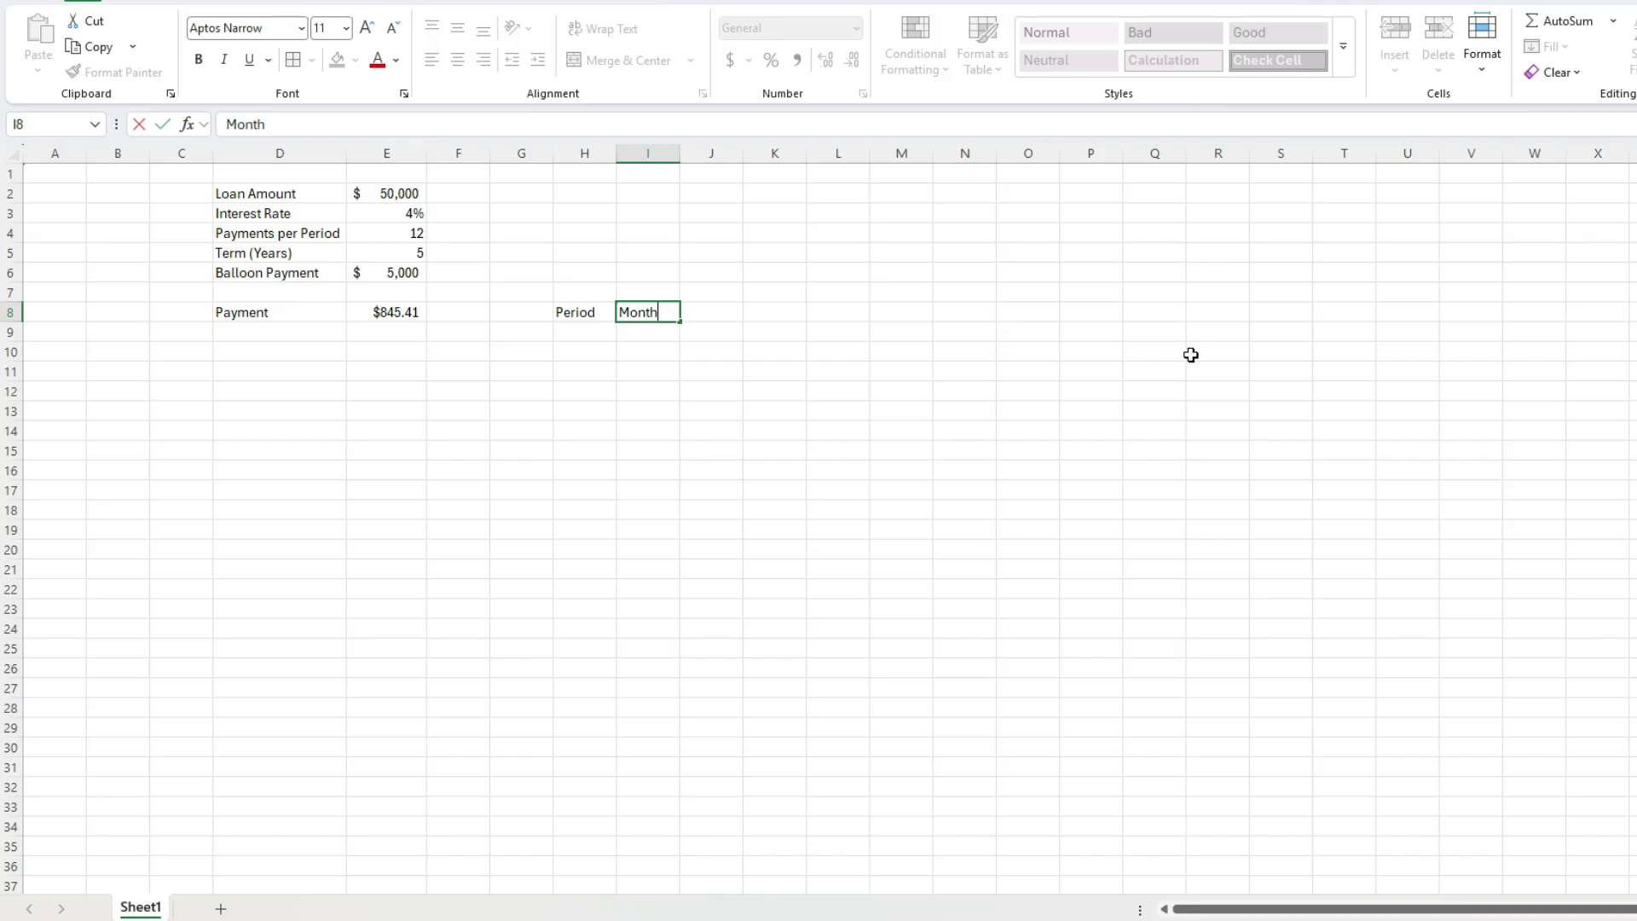
key(Tab)
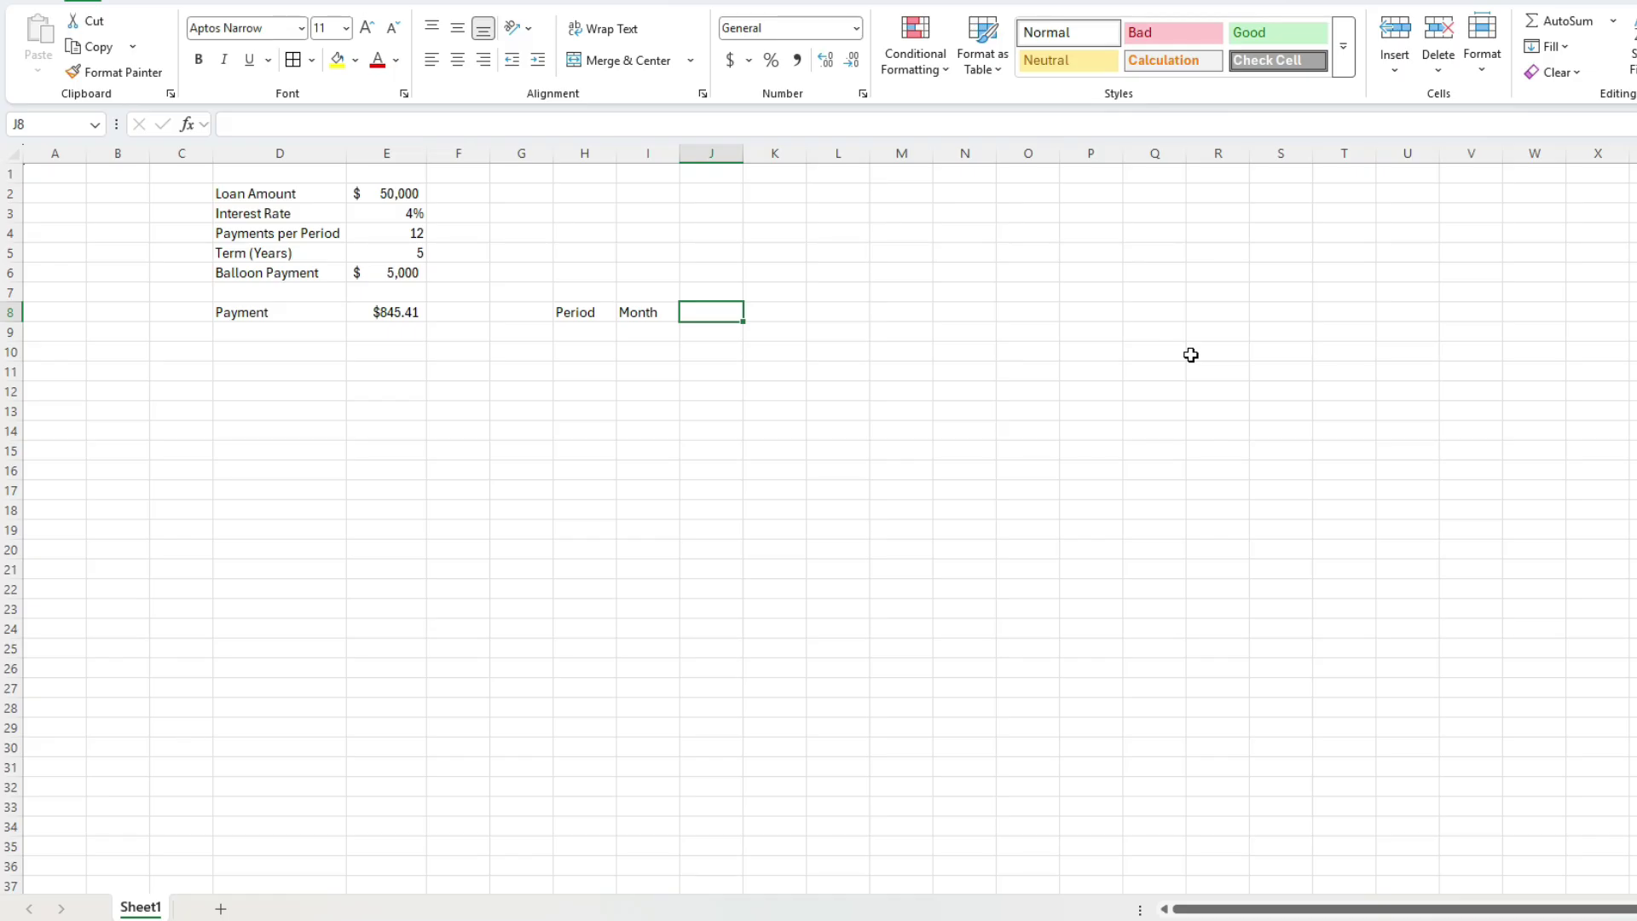
text(Starting Balance)
key(Tab)
Step: Enter the headers "Payment", "Interest" and "Ending Balance" in K8:M8, and widen columns I through M
text(Paymaent)
key(Tab)
text(Interest)
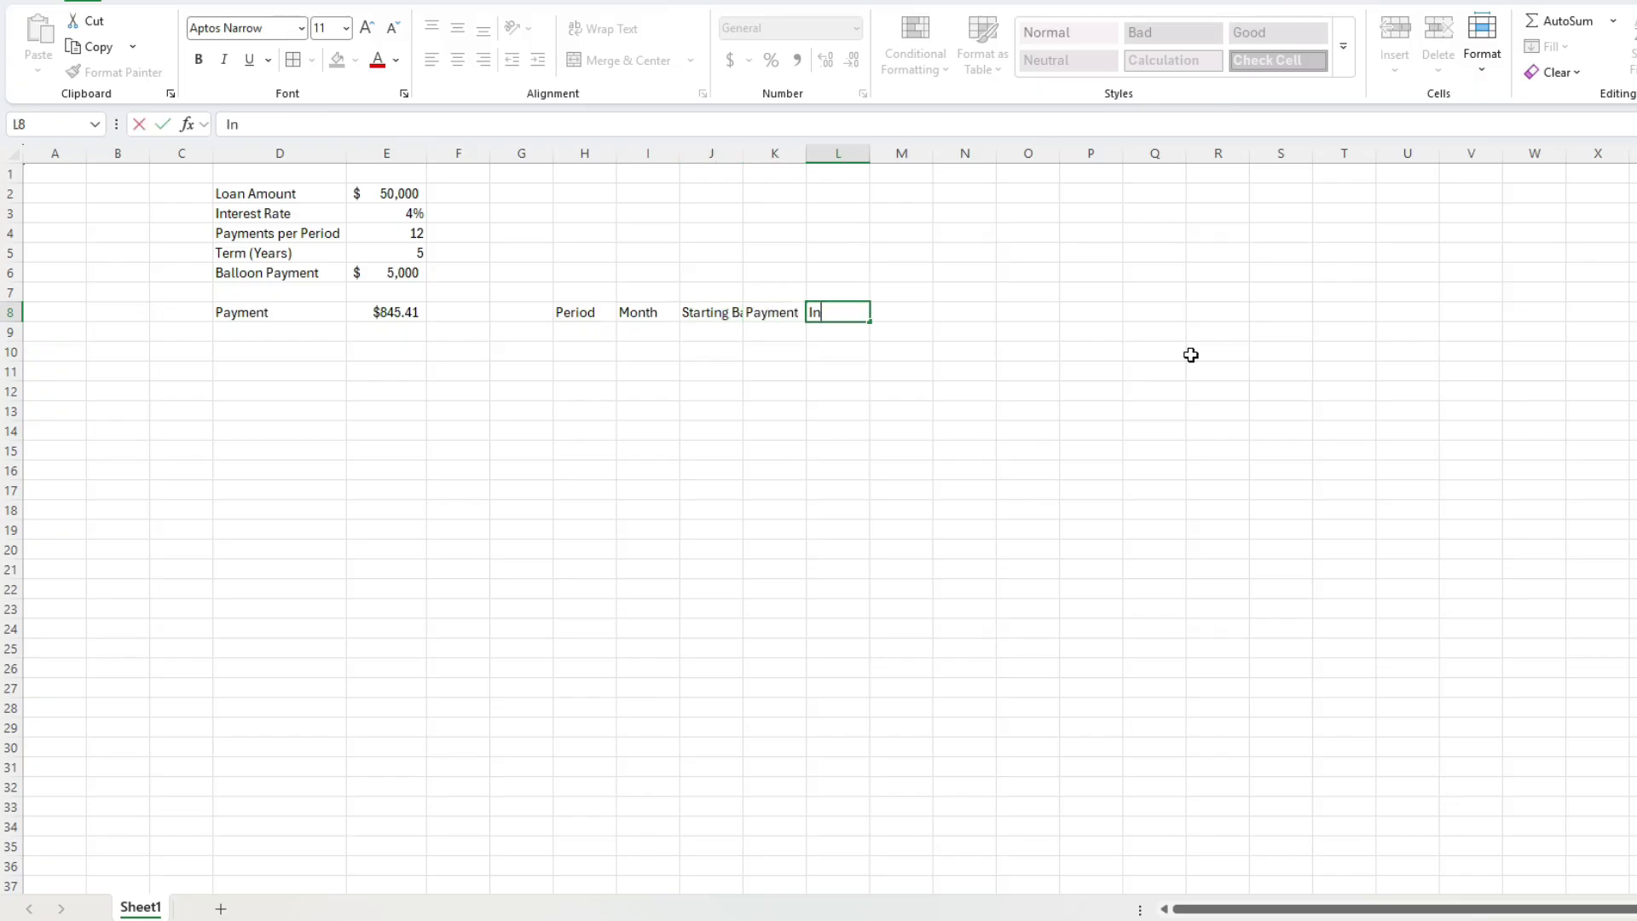
key(Tab)
text(Ending Balance)
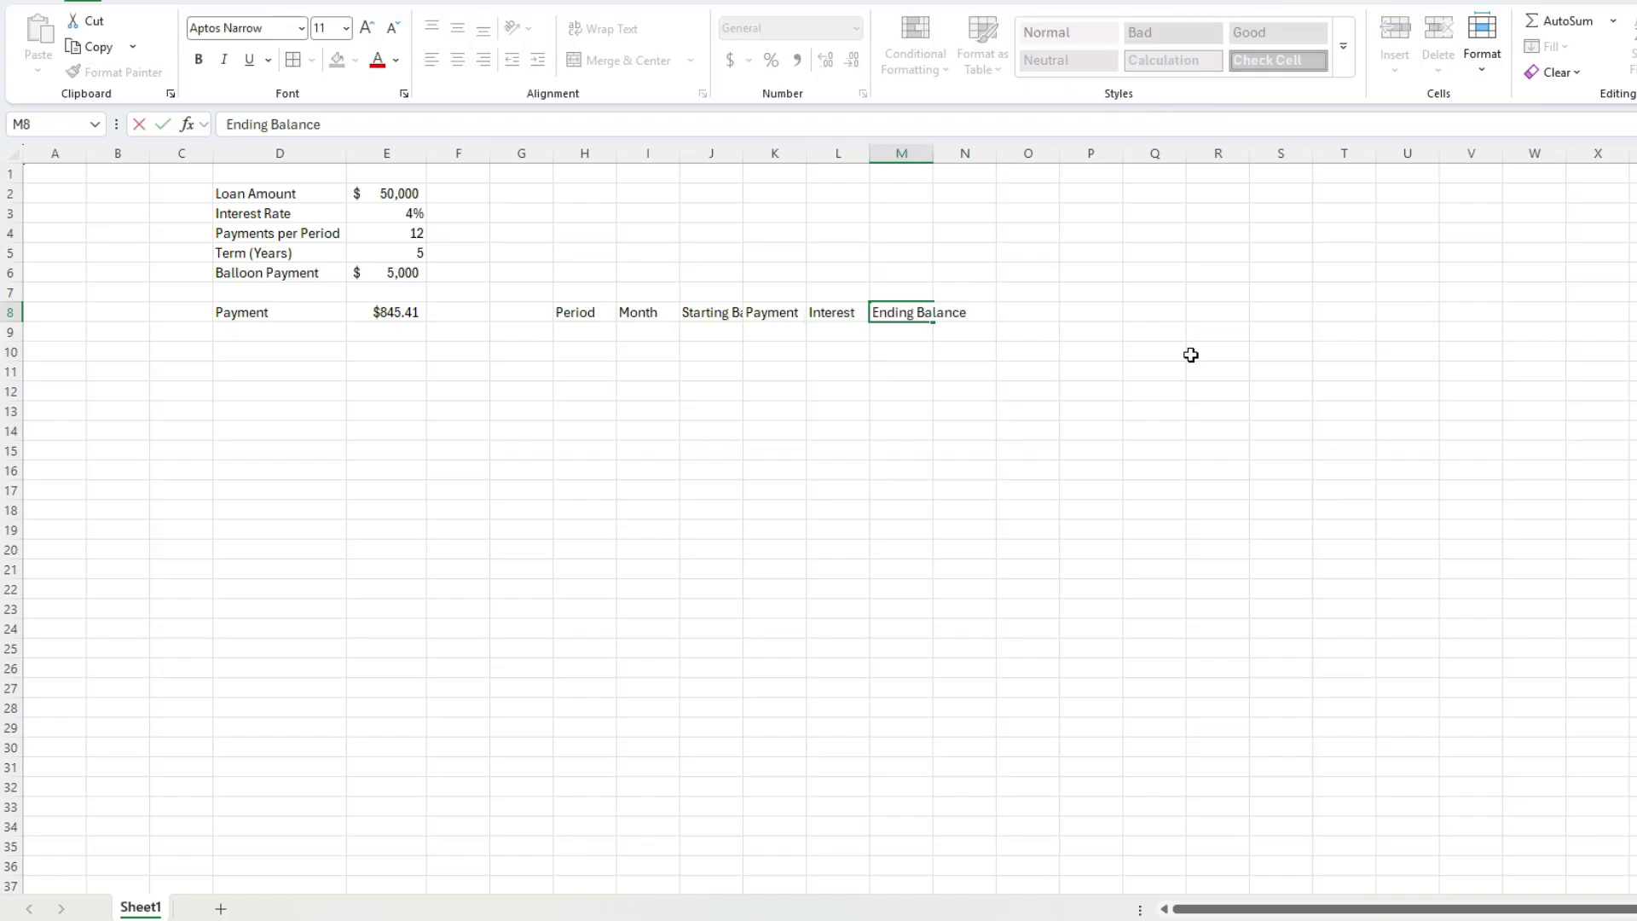
key(Return)
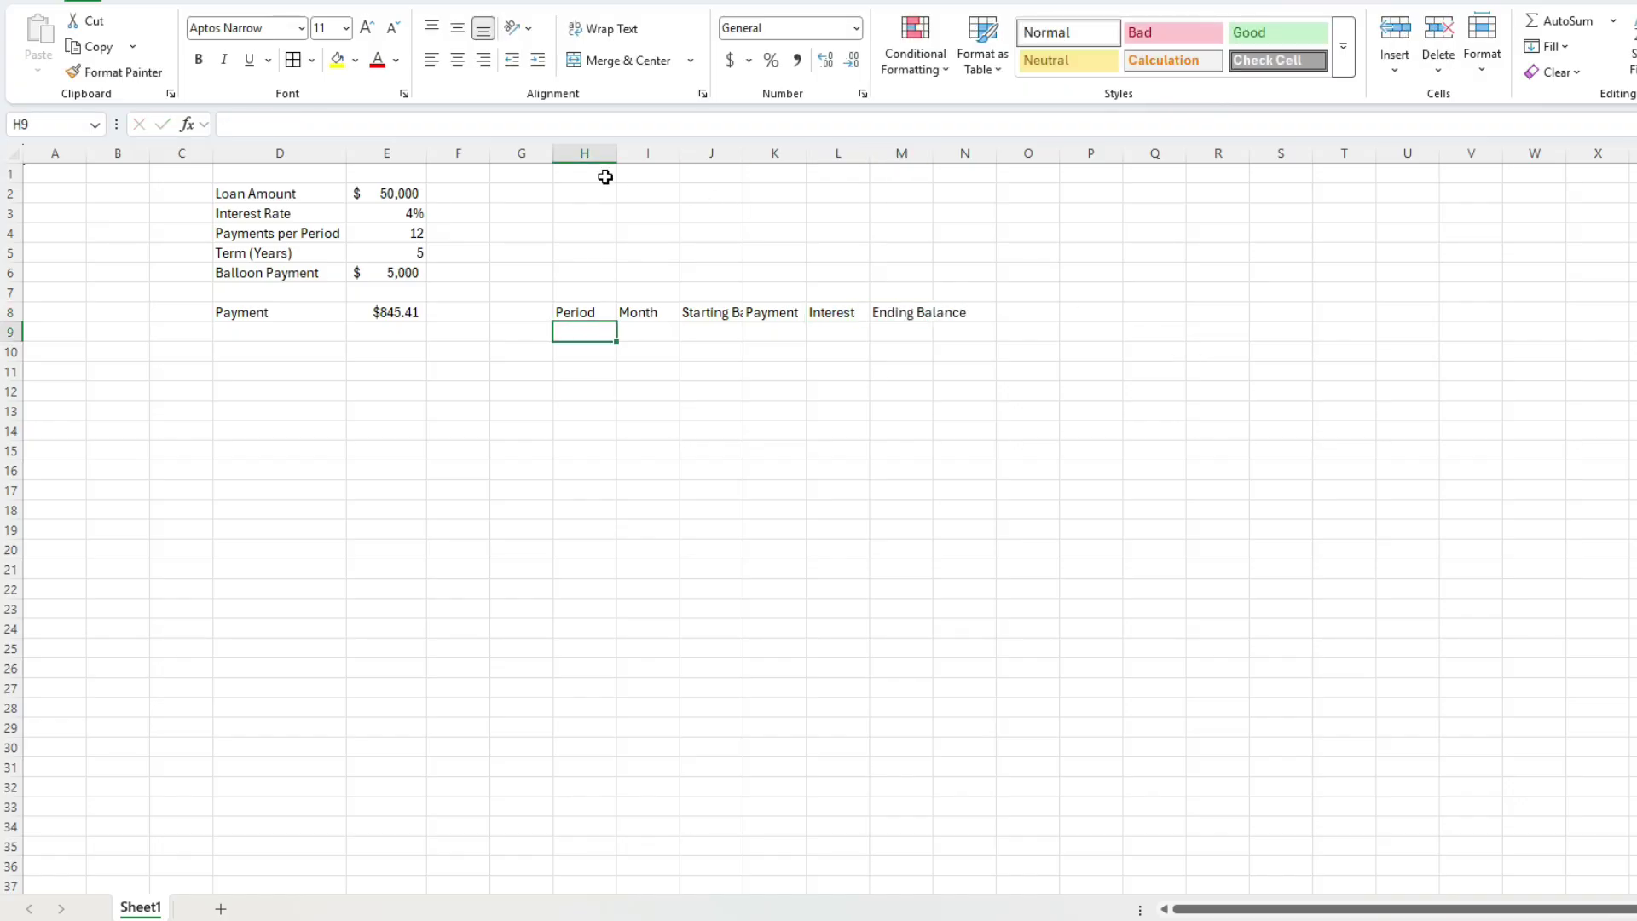
drag(716, 153, 1041, 162)
drag(682, 150, 698, 151)
Step: Fill in the first schedule row with period 1 in H9 and the date Jan 1, 2026 in I9
click(570, 331)
text(1)
click(636, 335)
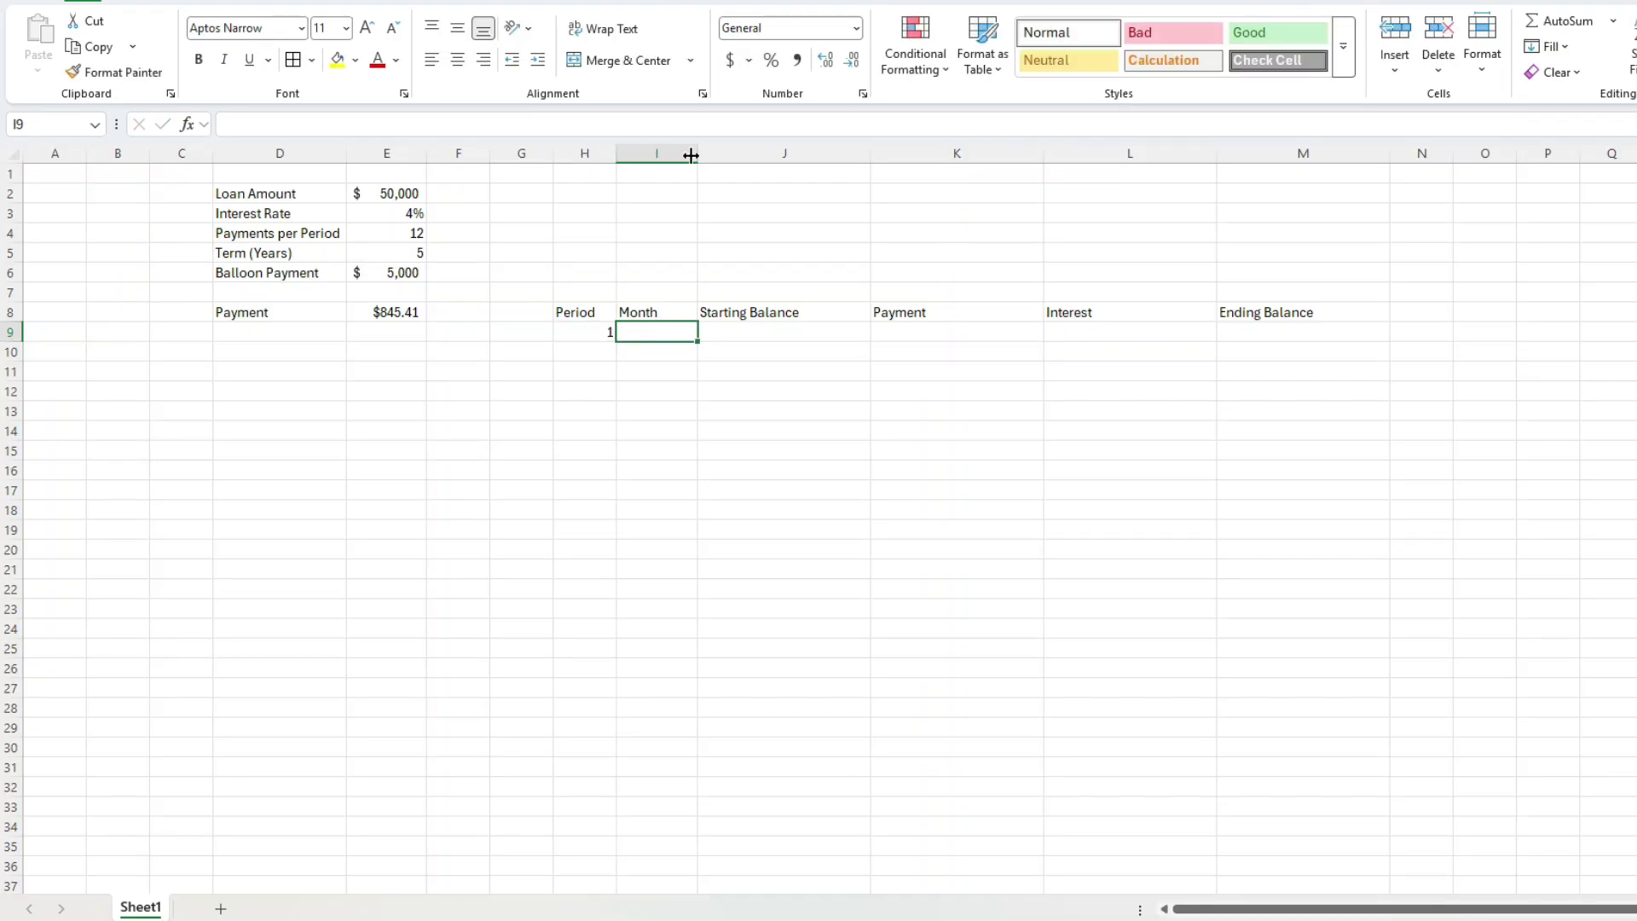
text(jan 1, 2)
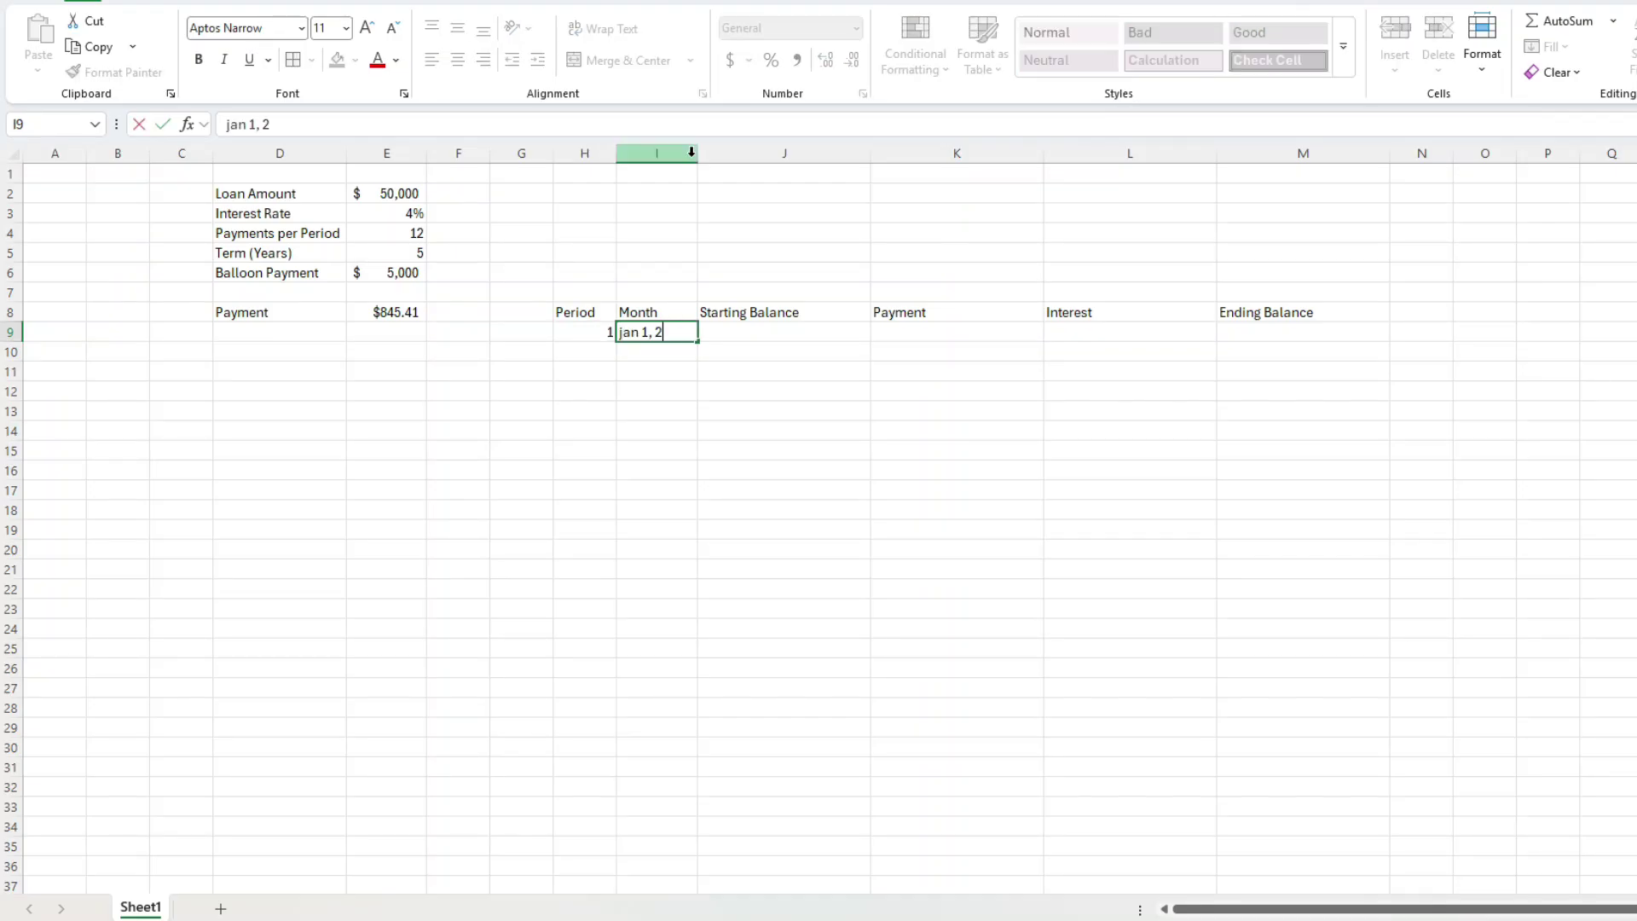
text(026)
key(Return)
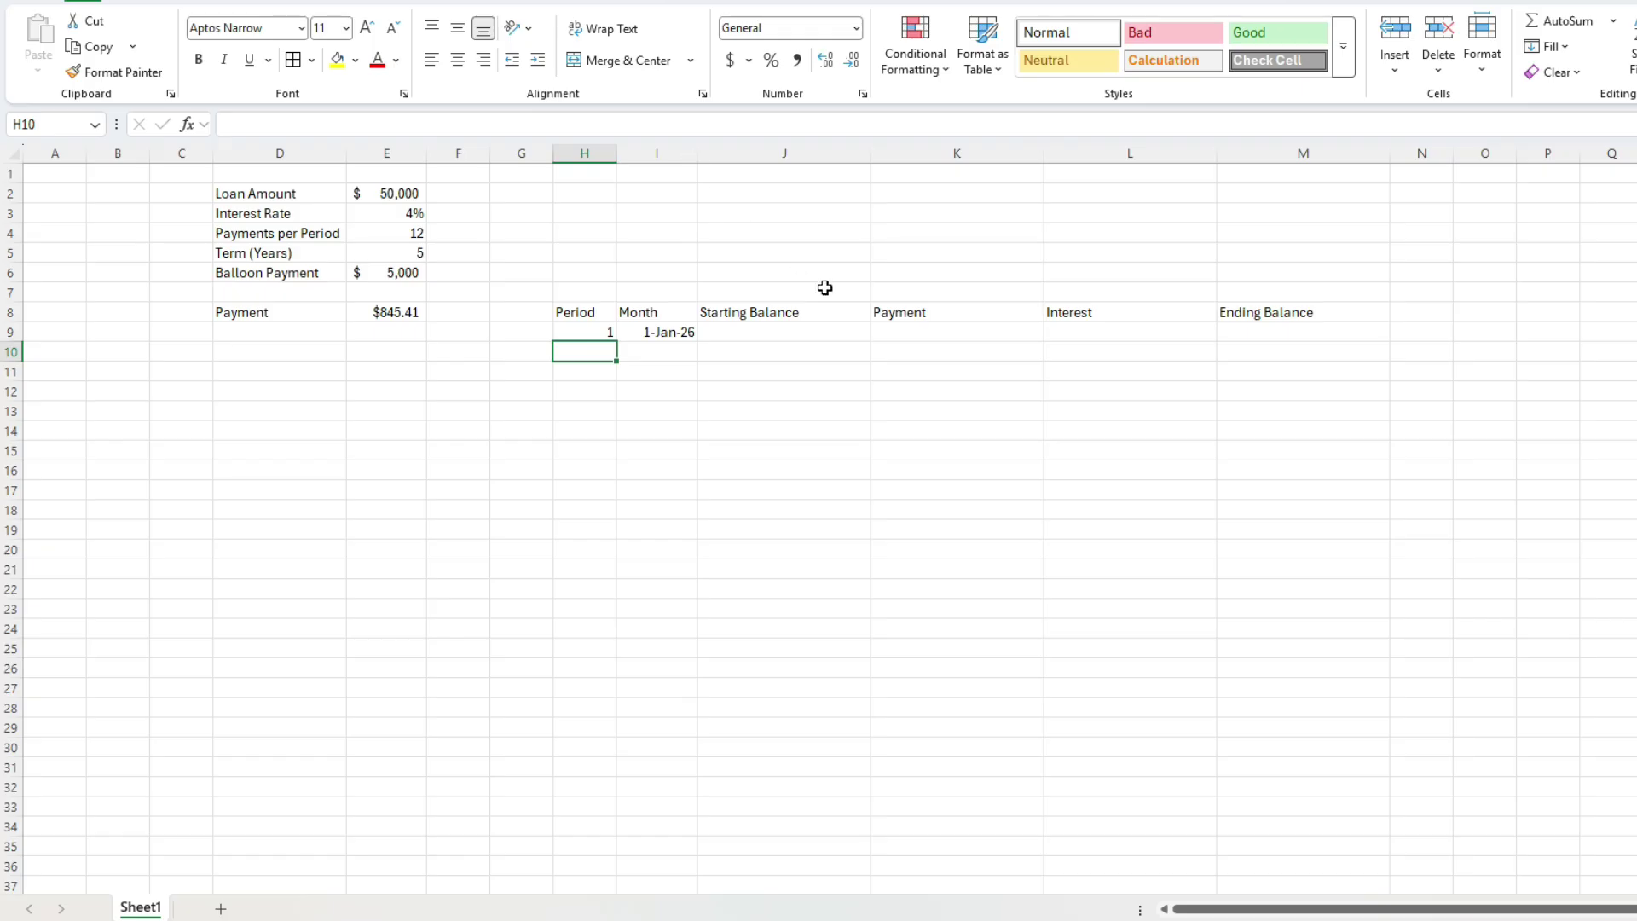
Step: Link the first starting balance in J9 to the loan amount in E2
click(787, 331)
text(=)
click(409, 197)
key(Tab)
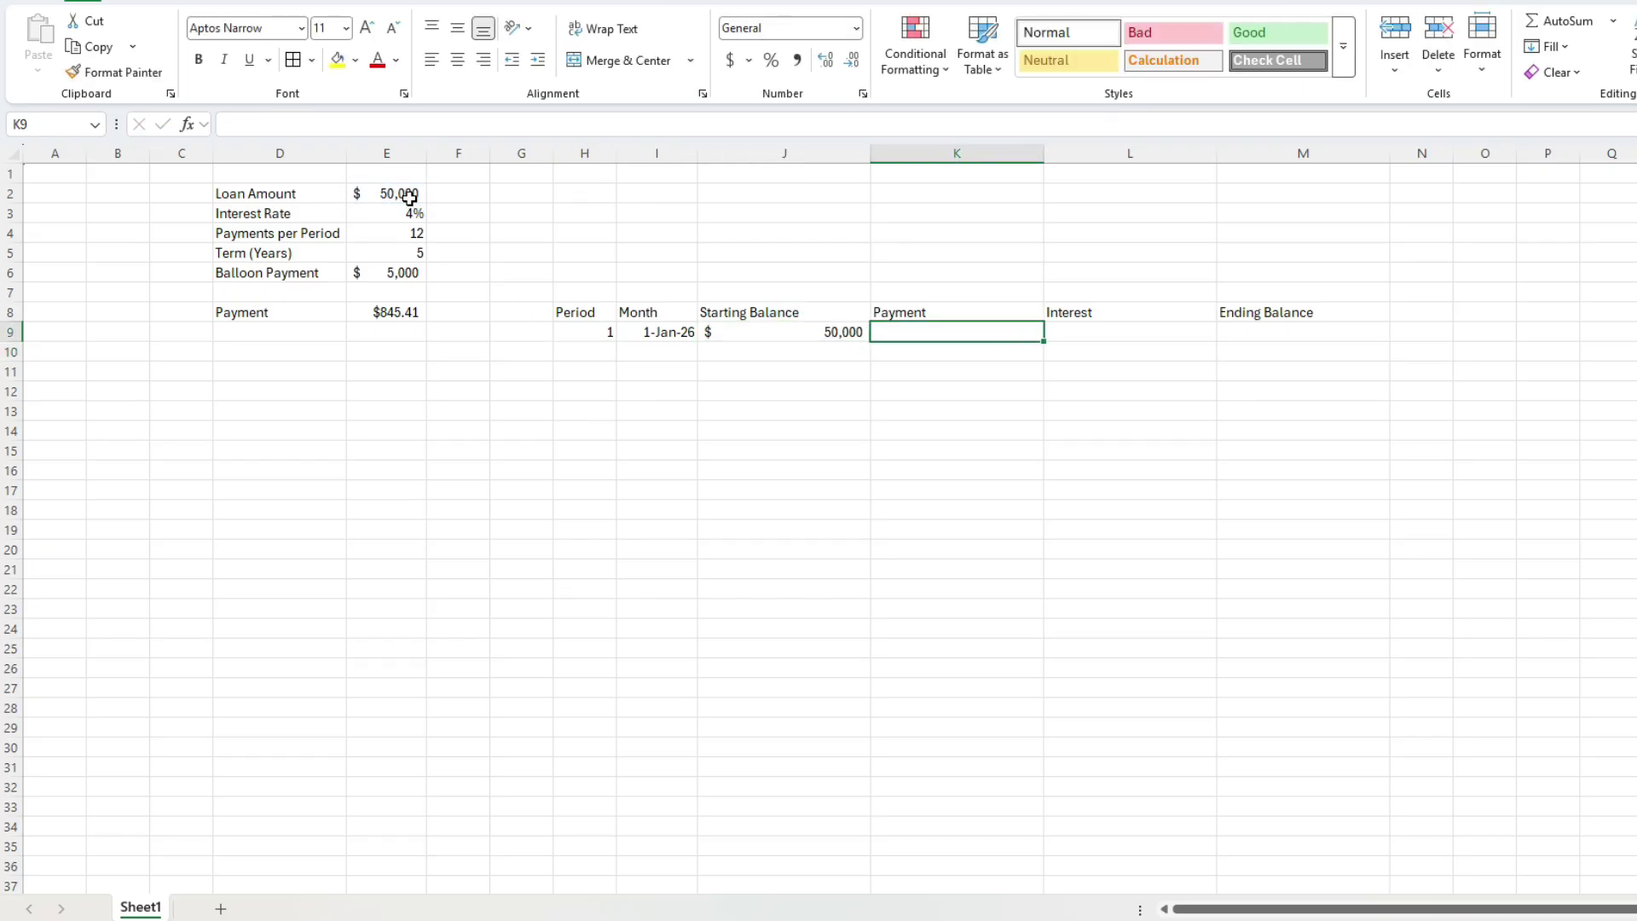
Step: Set the first period's payment in K9 to the absolute reference =$E$8
text(=)
click(402, 312)
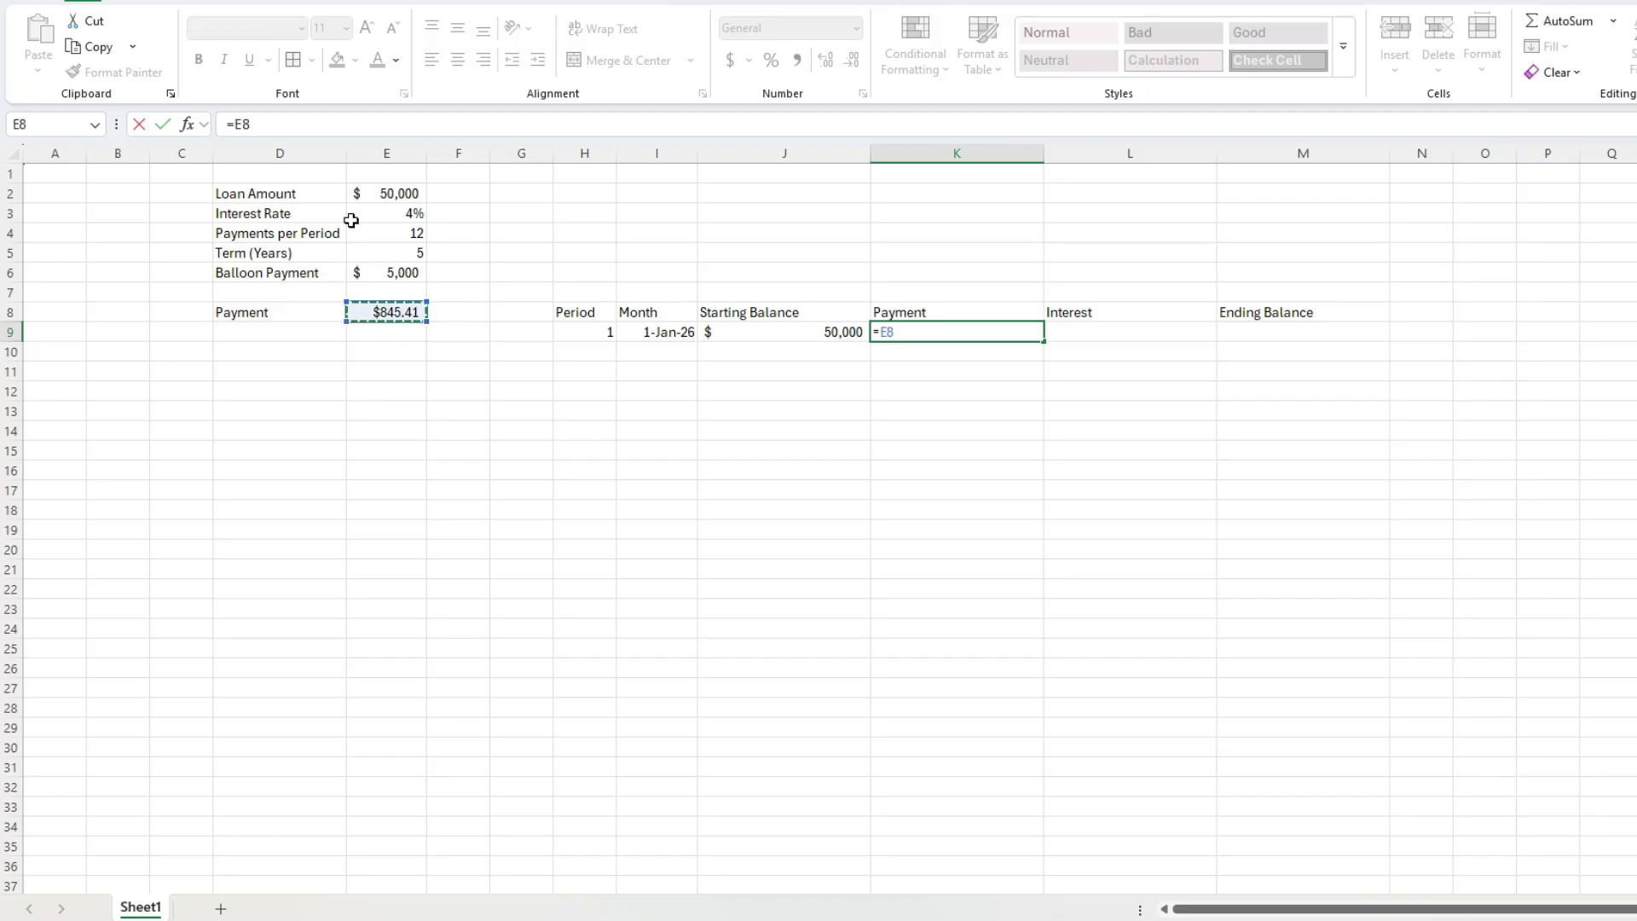
key(F4)
key(Return)
Step: Calculate the first period's interest in L9 with the formula =J9*(E3/E4)
key(Up)
key(Right)
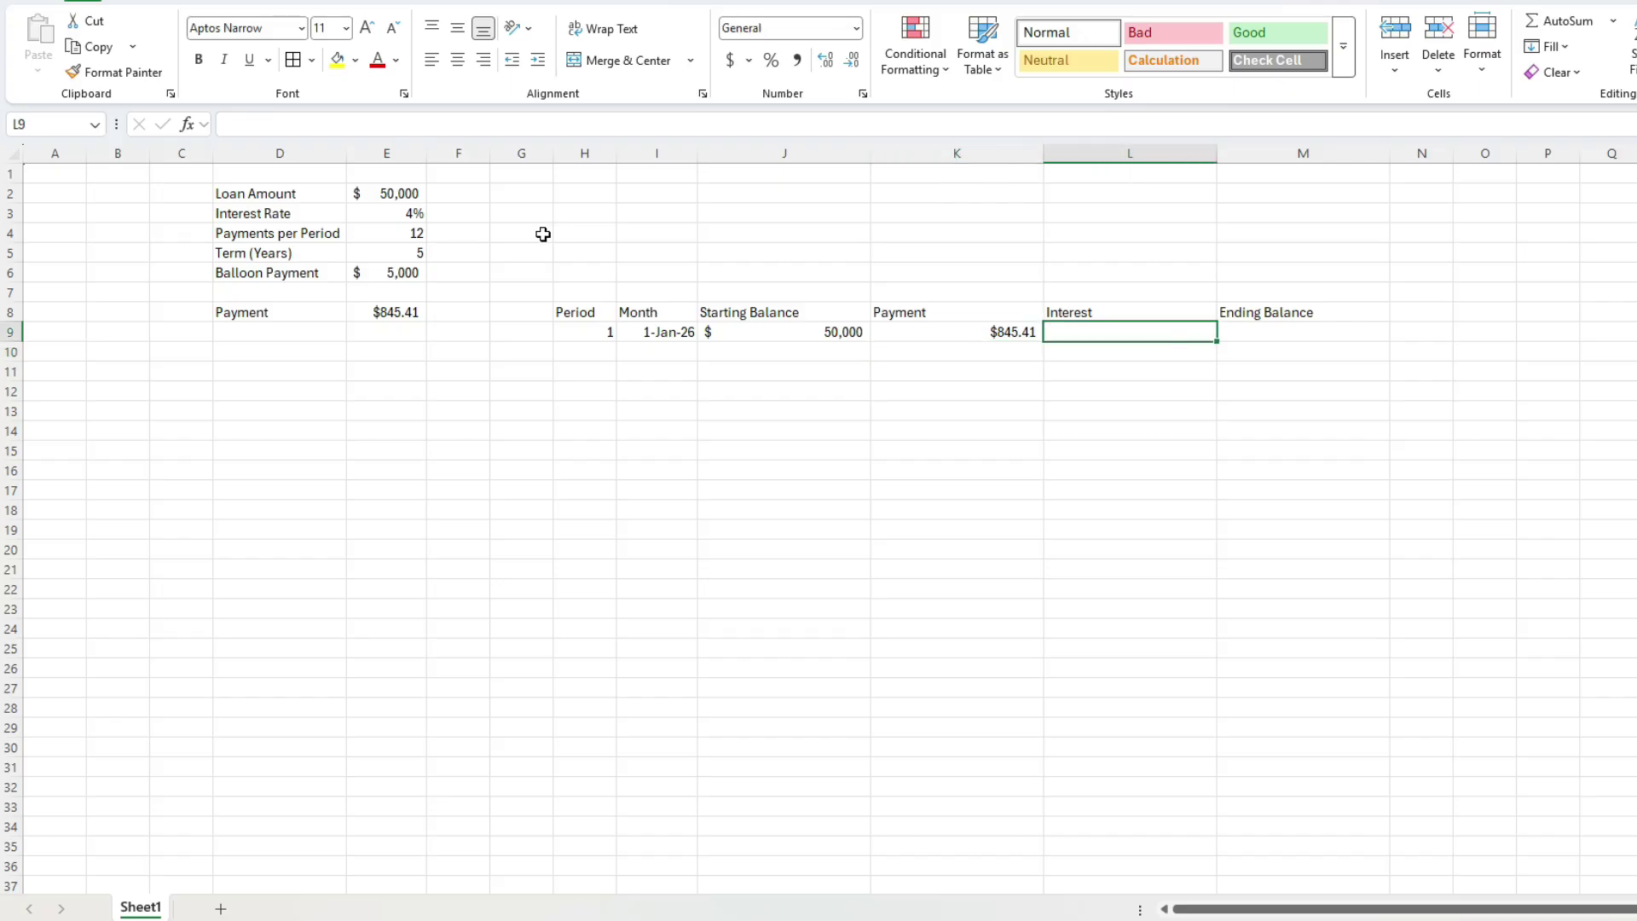
text(=)
click(813, 330)
text(*)
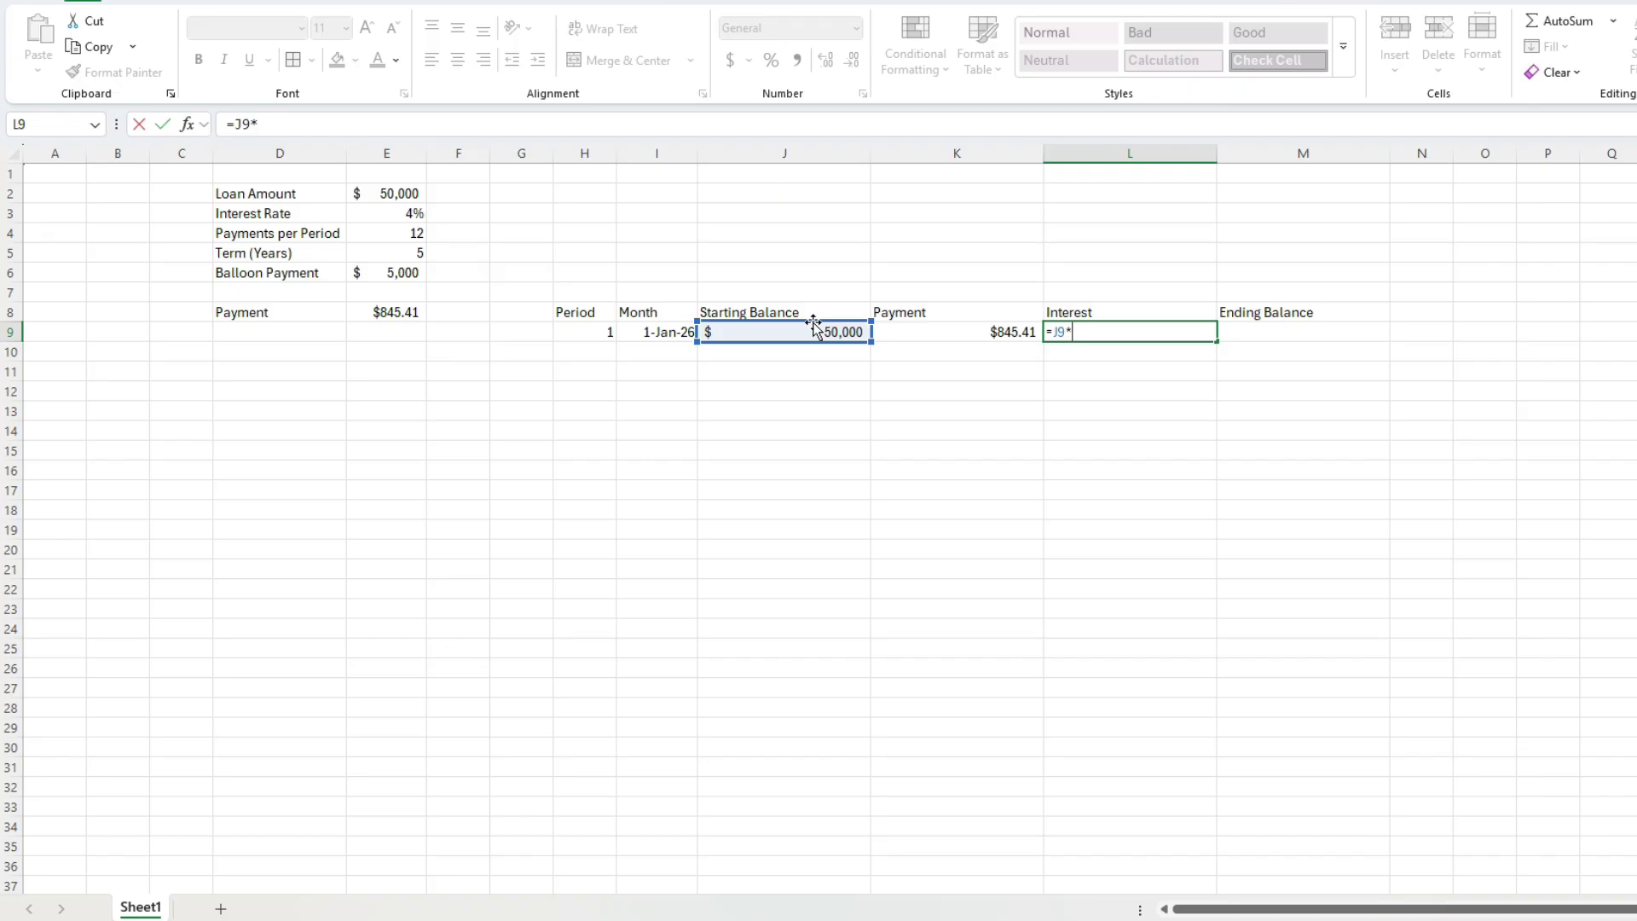
text(()
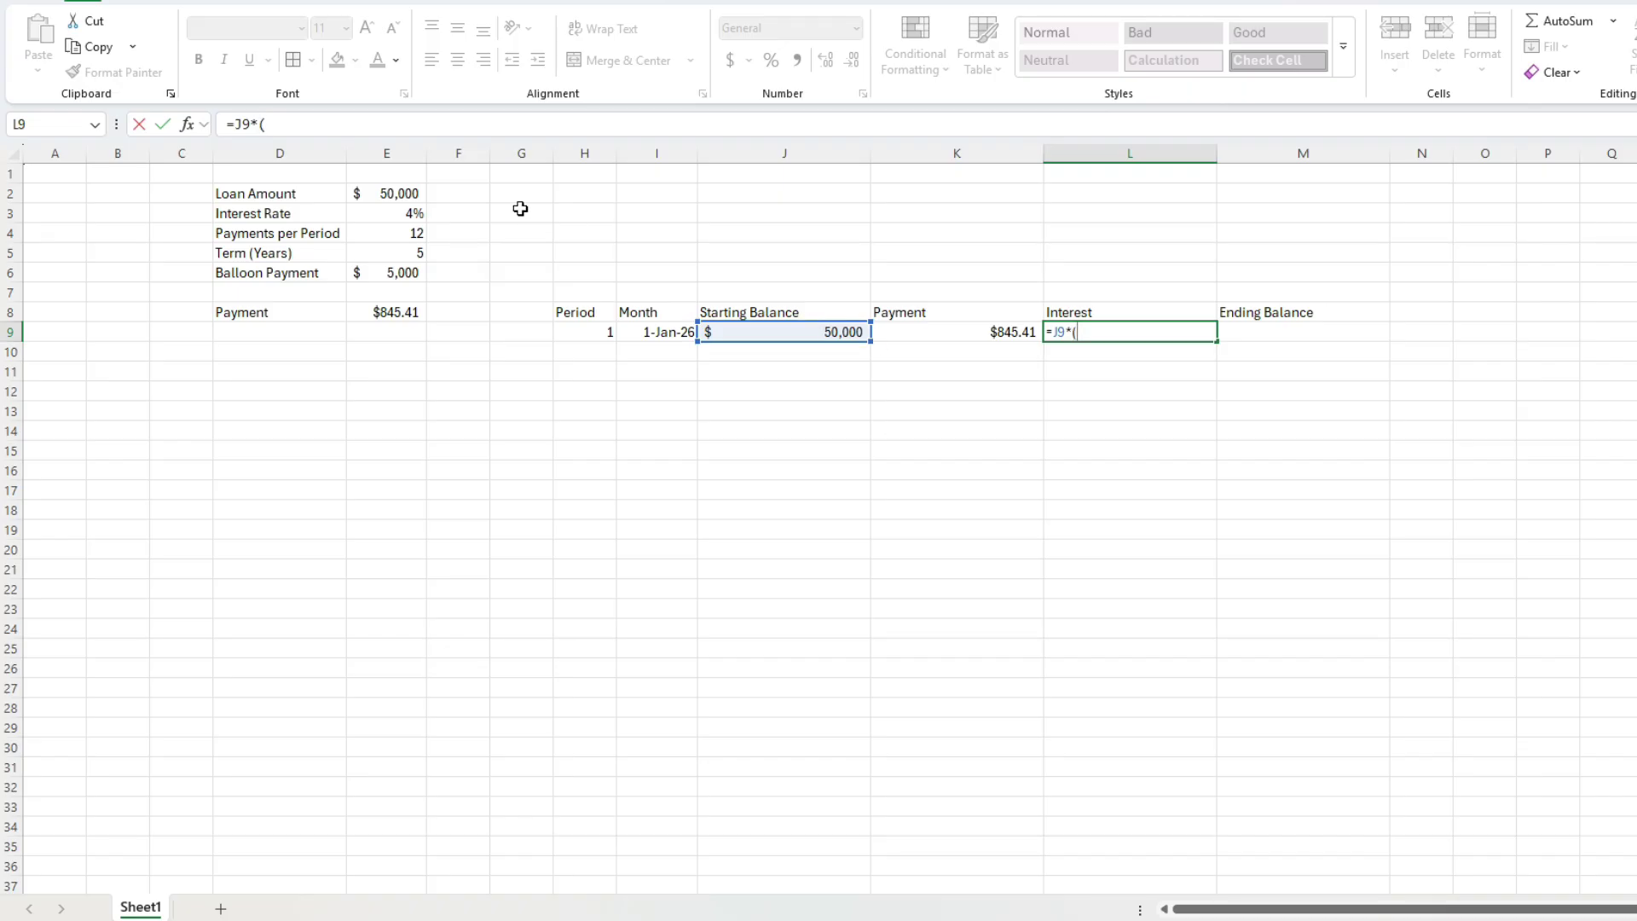
click(409, 215)
text(/)
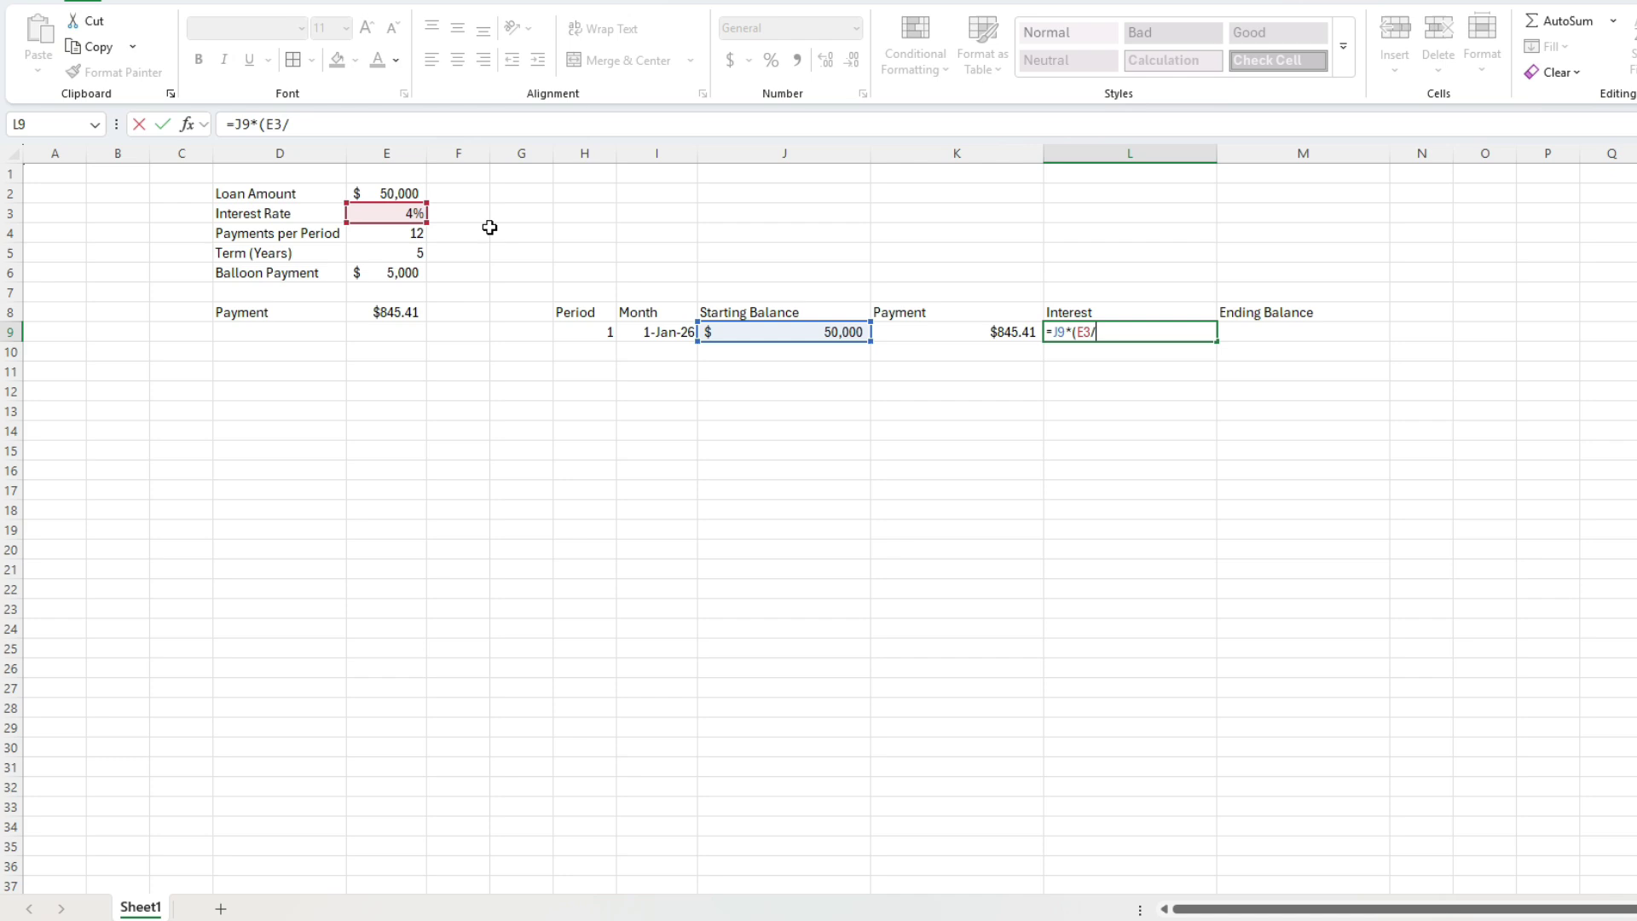
click(417, 235)
text())
key(Return)
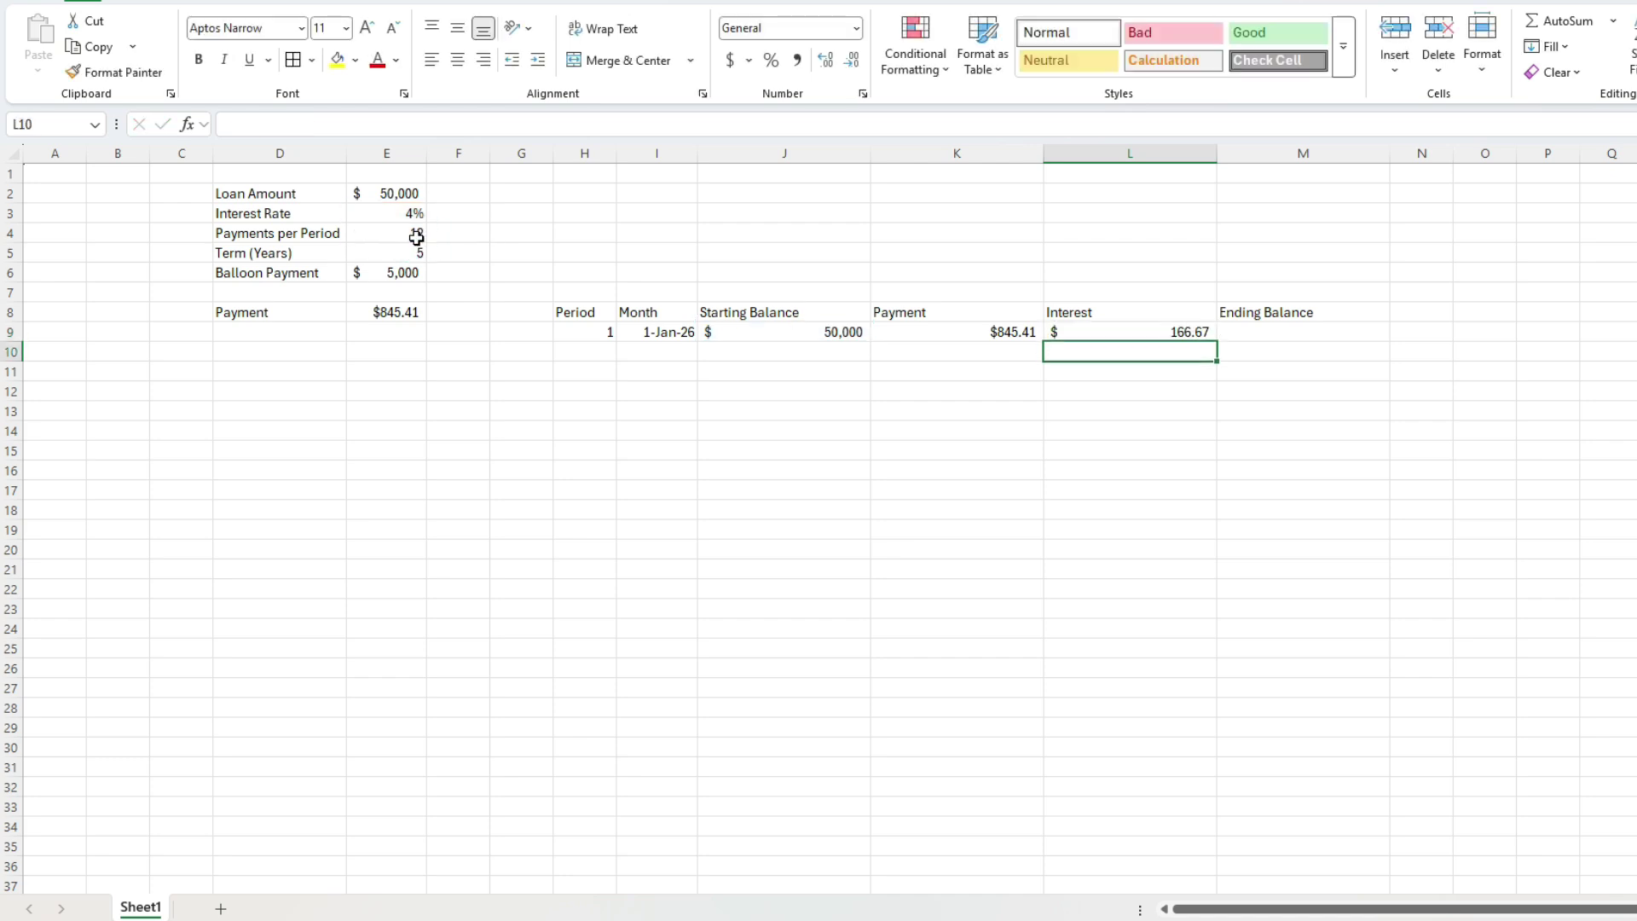
Step: Calculate the first ending balance in M9 as starting balance minus payment plus interest, =J9-K9+L9
key(Up)
key(Right)
text(=)
key(Left)
key(Left)
key(Left)
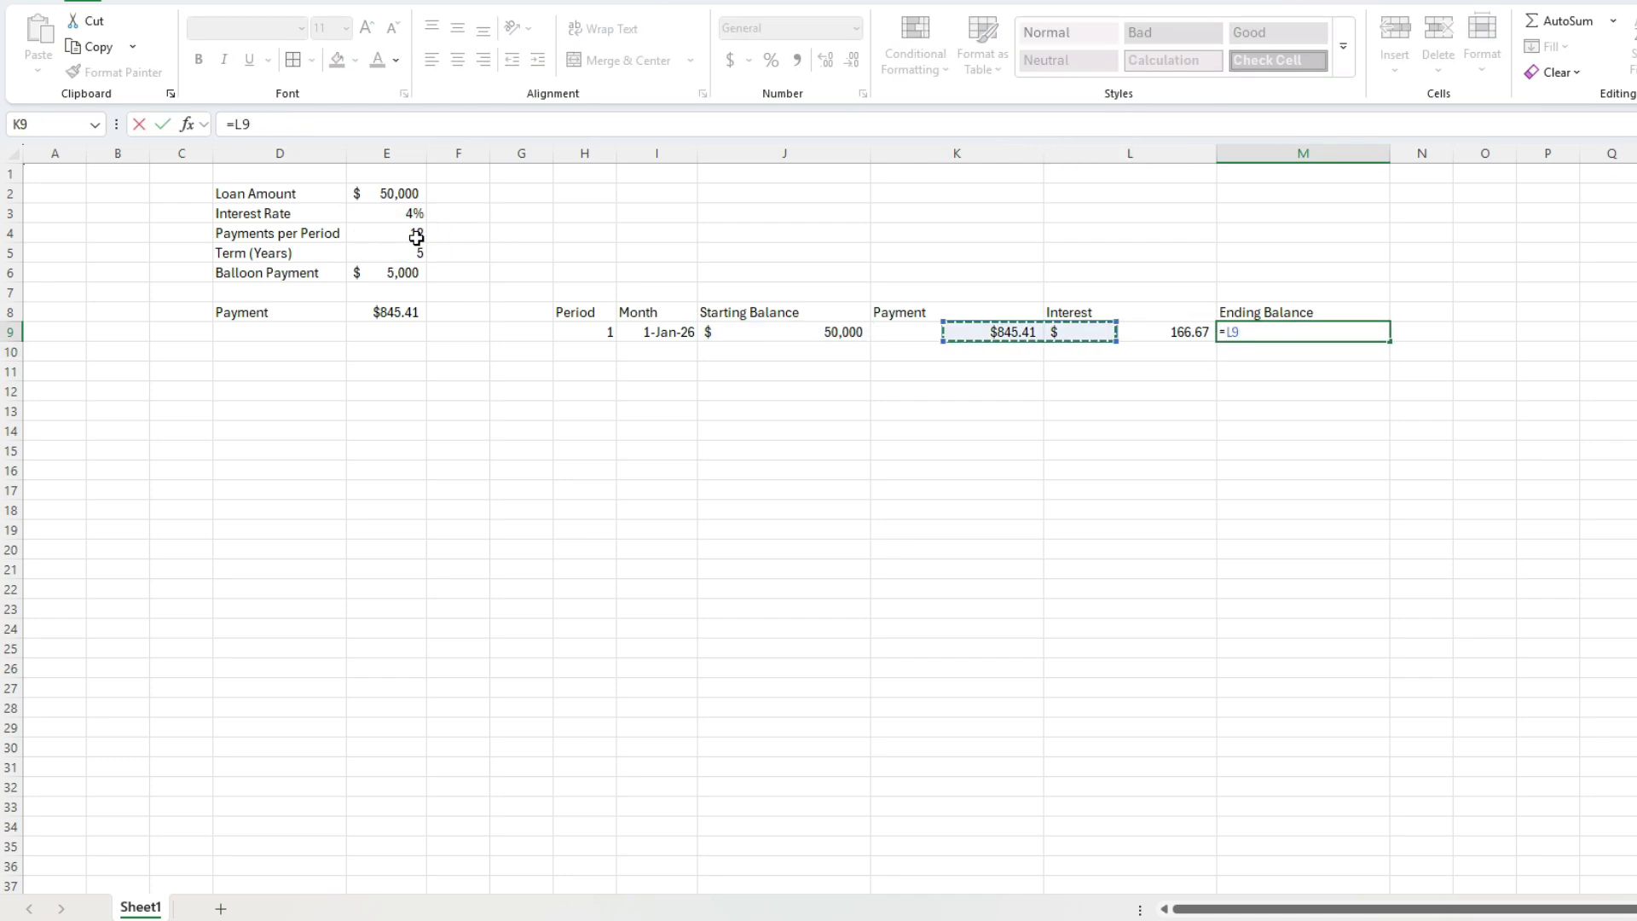
text(-)
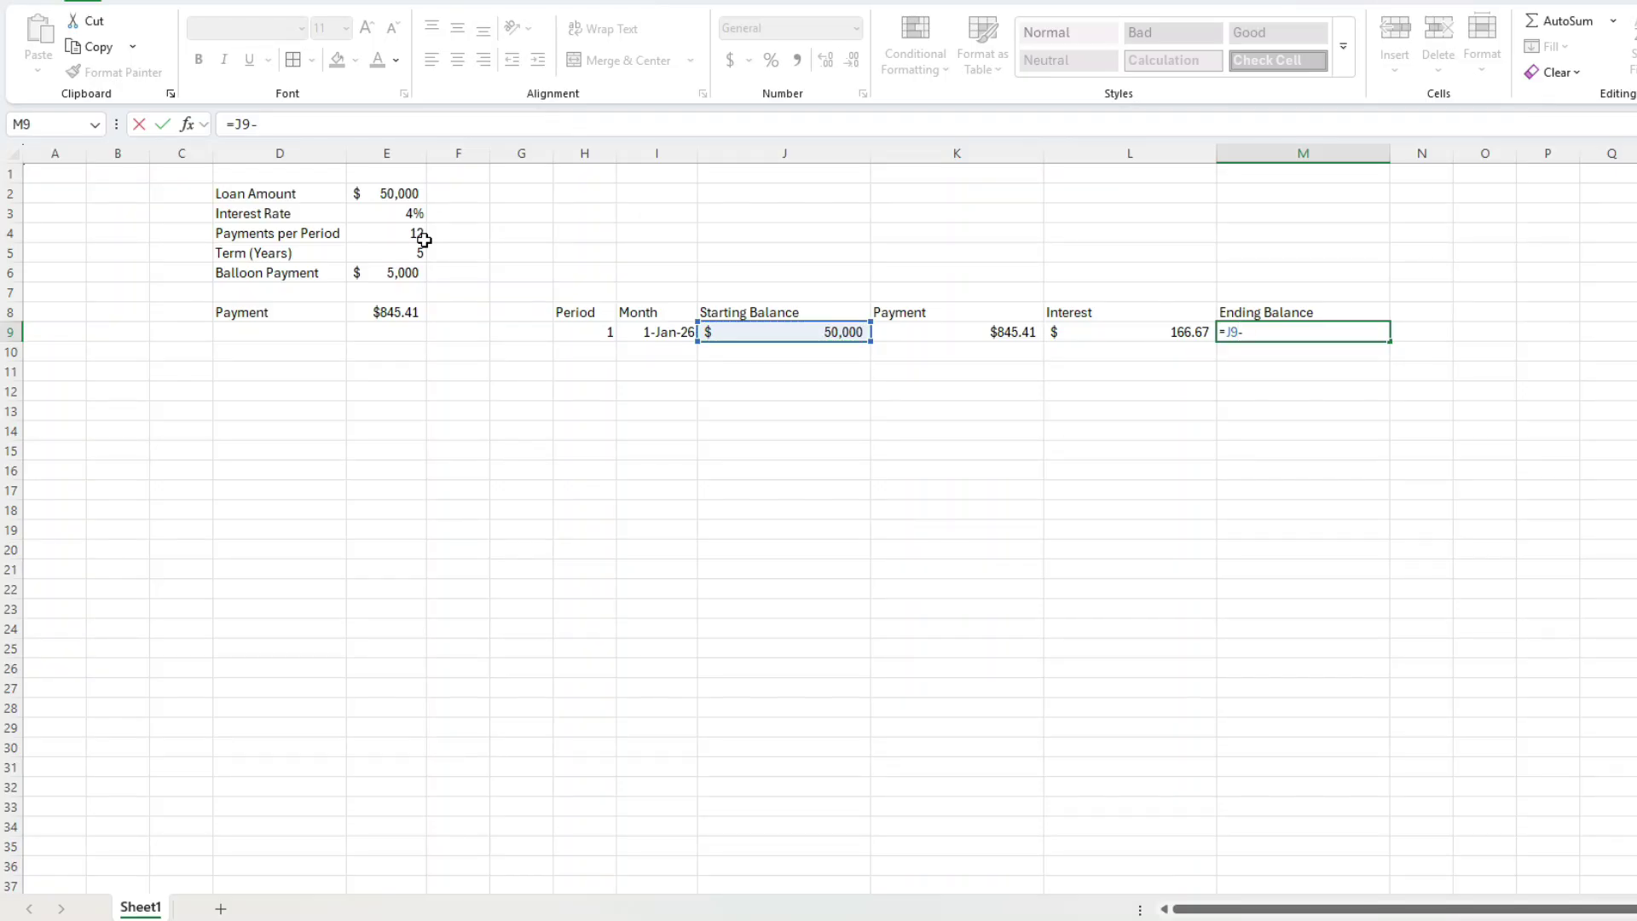
key(Left)
key(Left)
text(+)
key(Left)
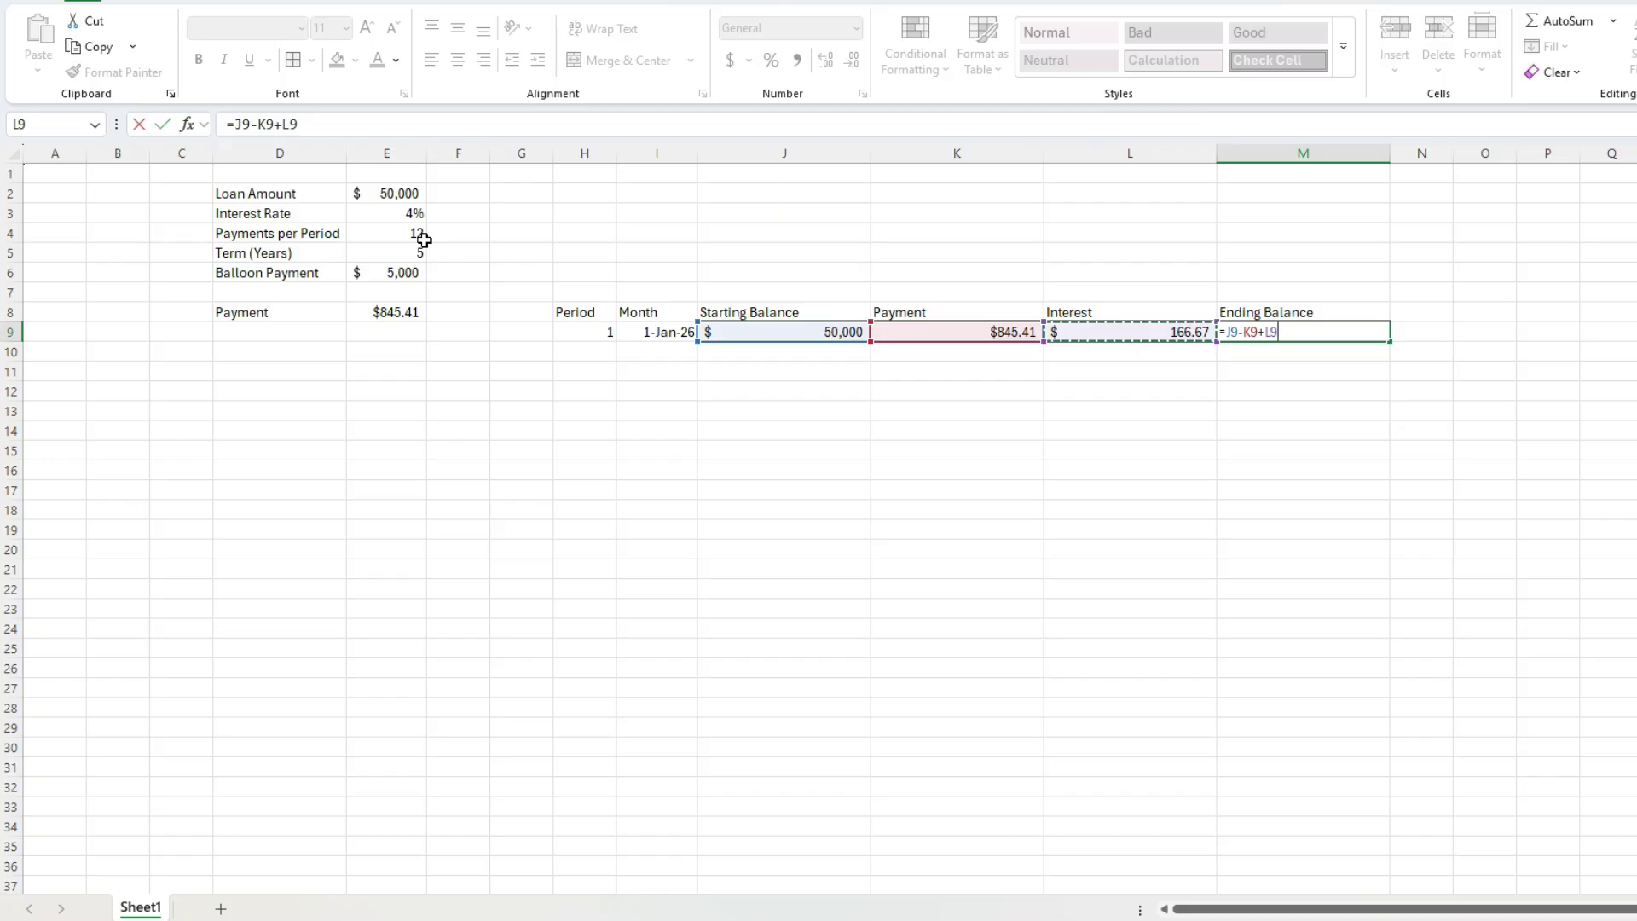
key(ctrl+Return)
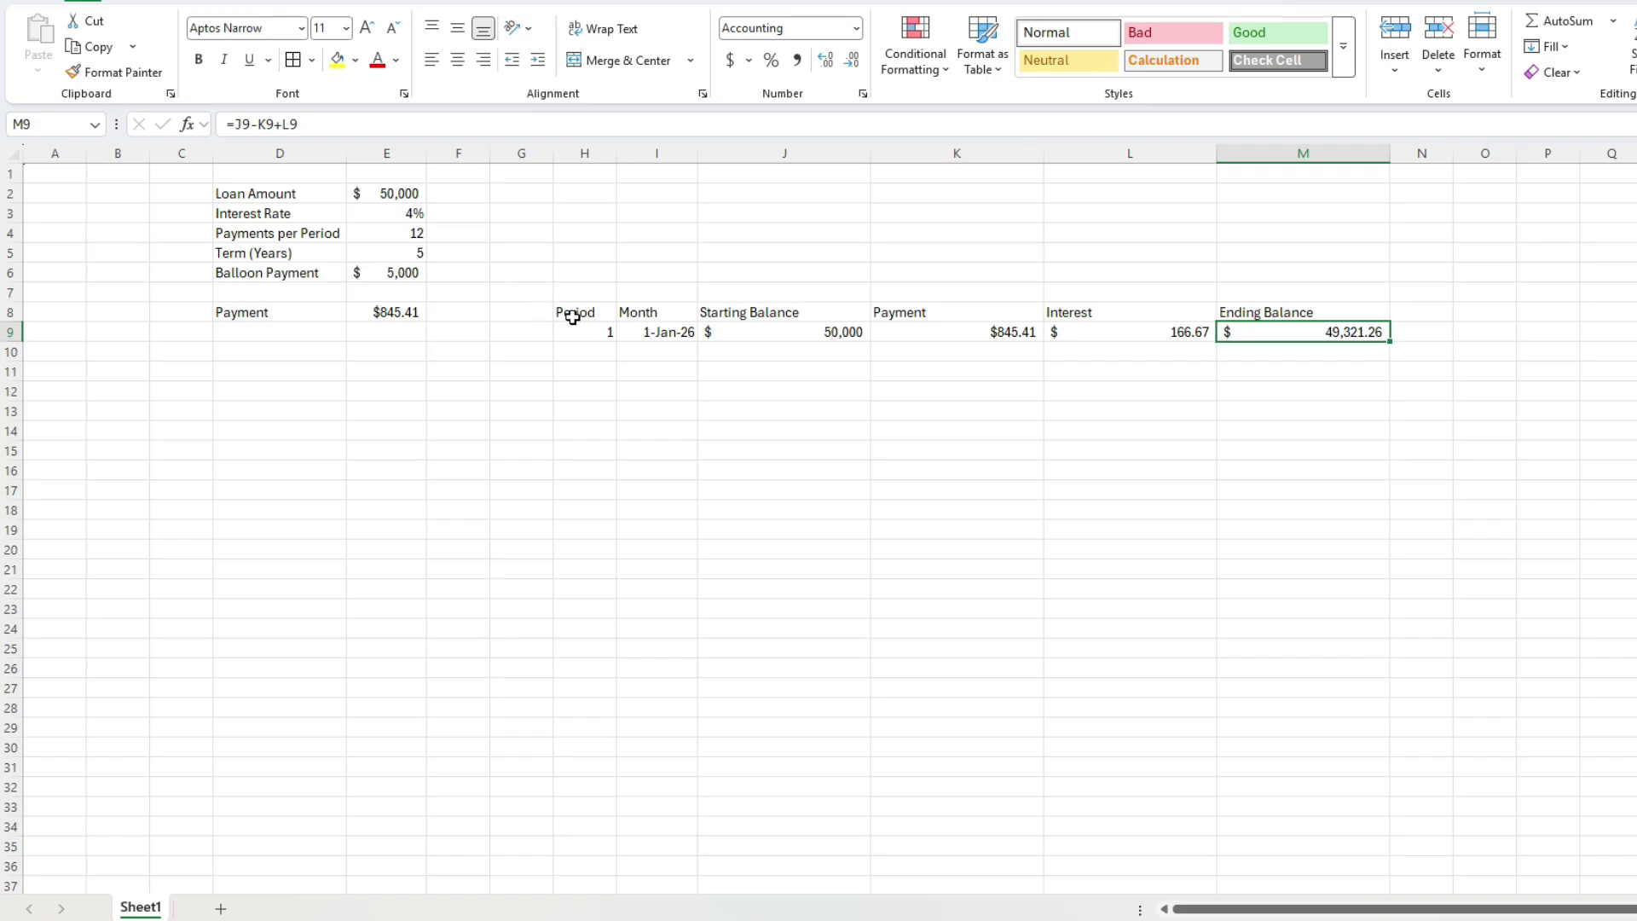
Step: Enter the formula +H9+1 in H10 to number the second period
click(596, 351)
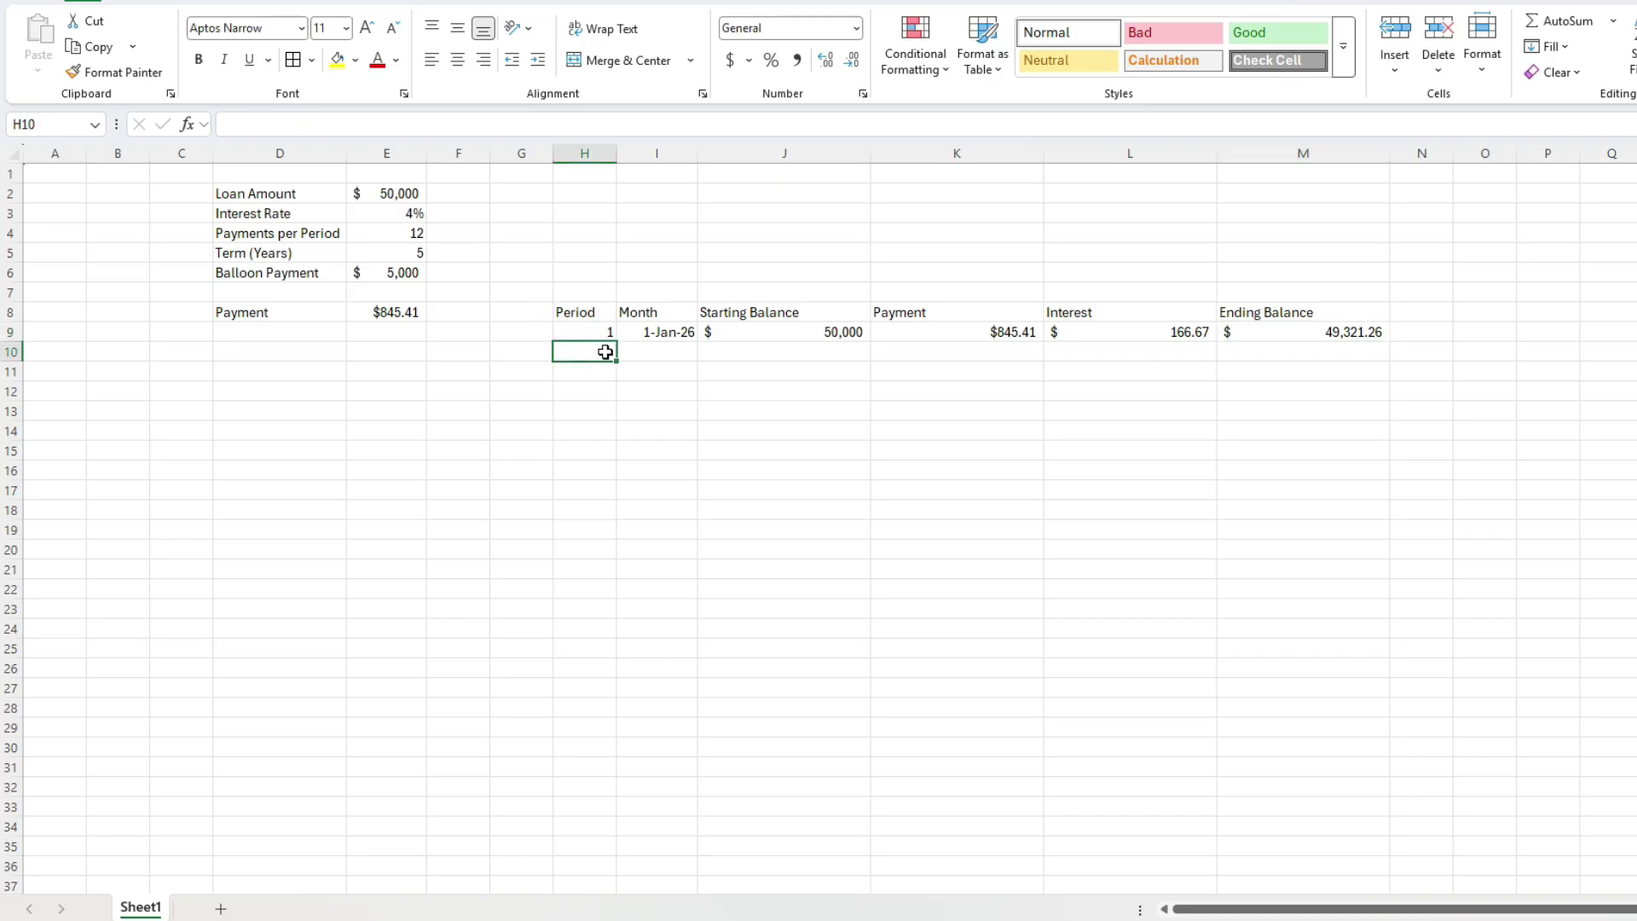
text(+)
key(Up)
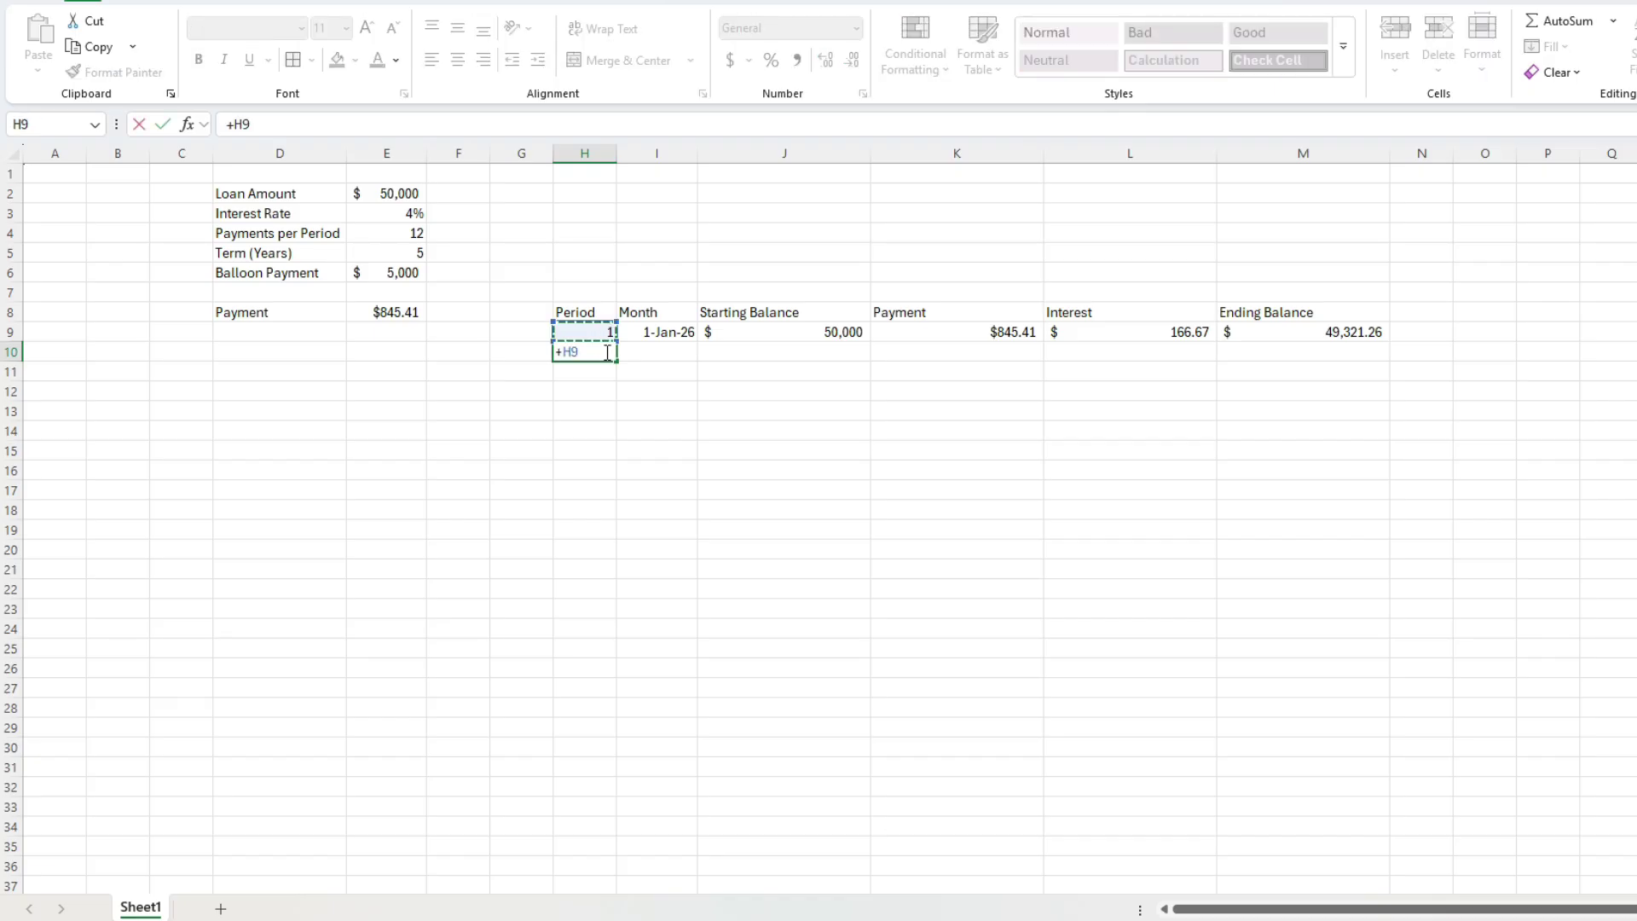
text(+1)
key(Return)
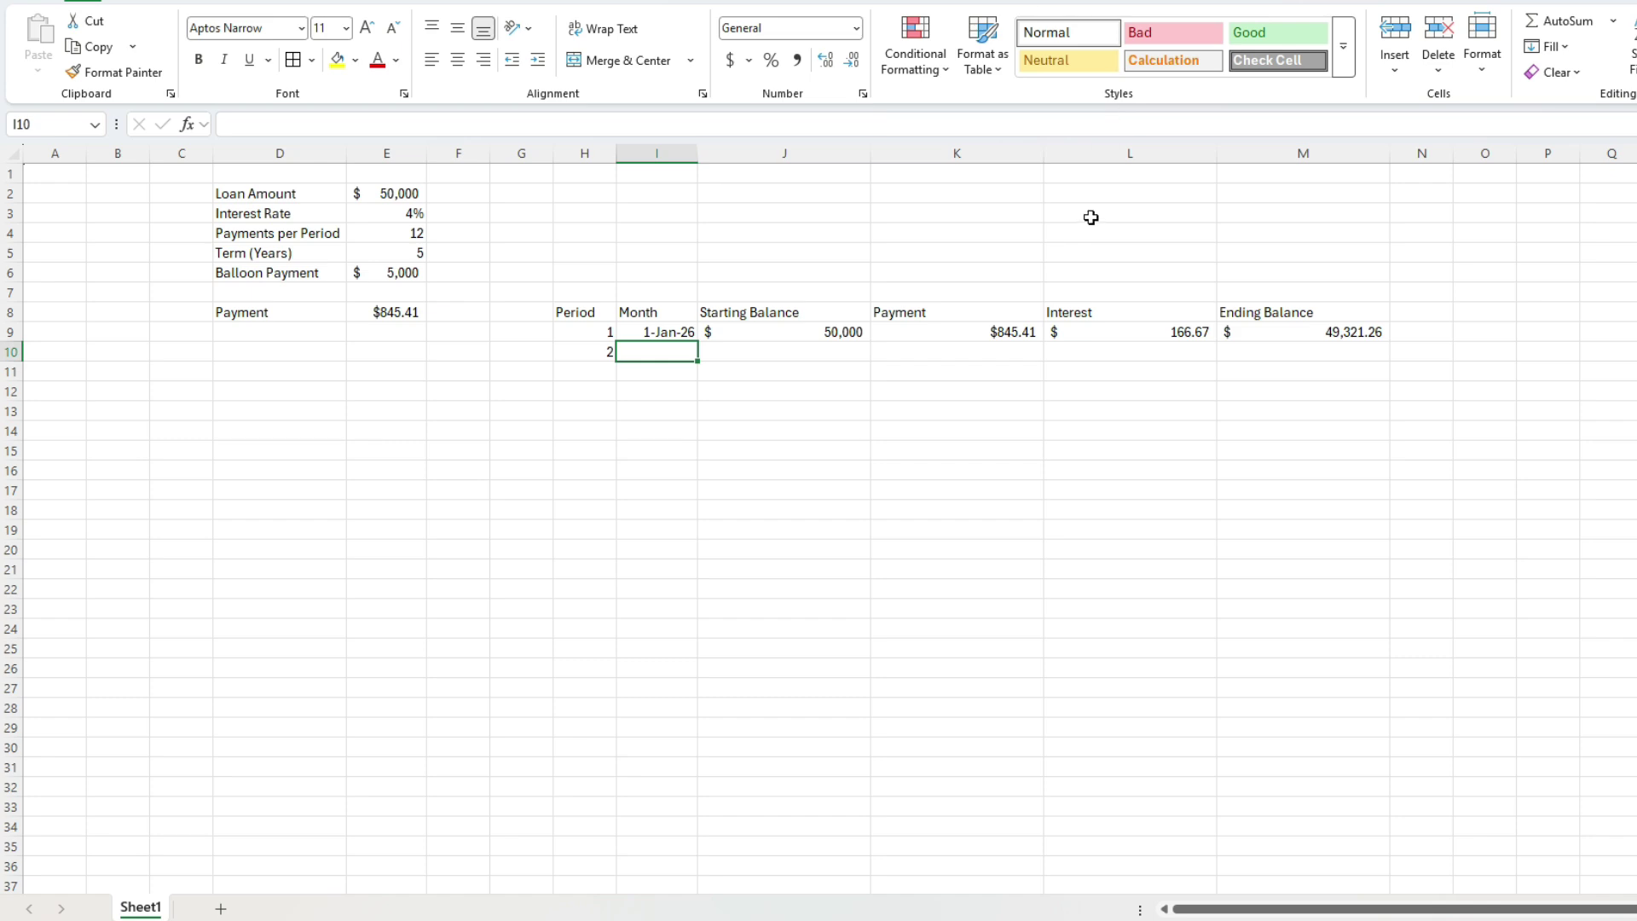
Step: Enter =EOMONTH(I9,1) in I10 to derive the second period's month
text(=e)
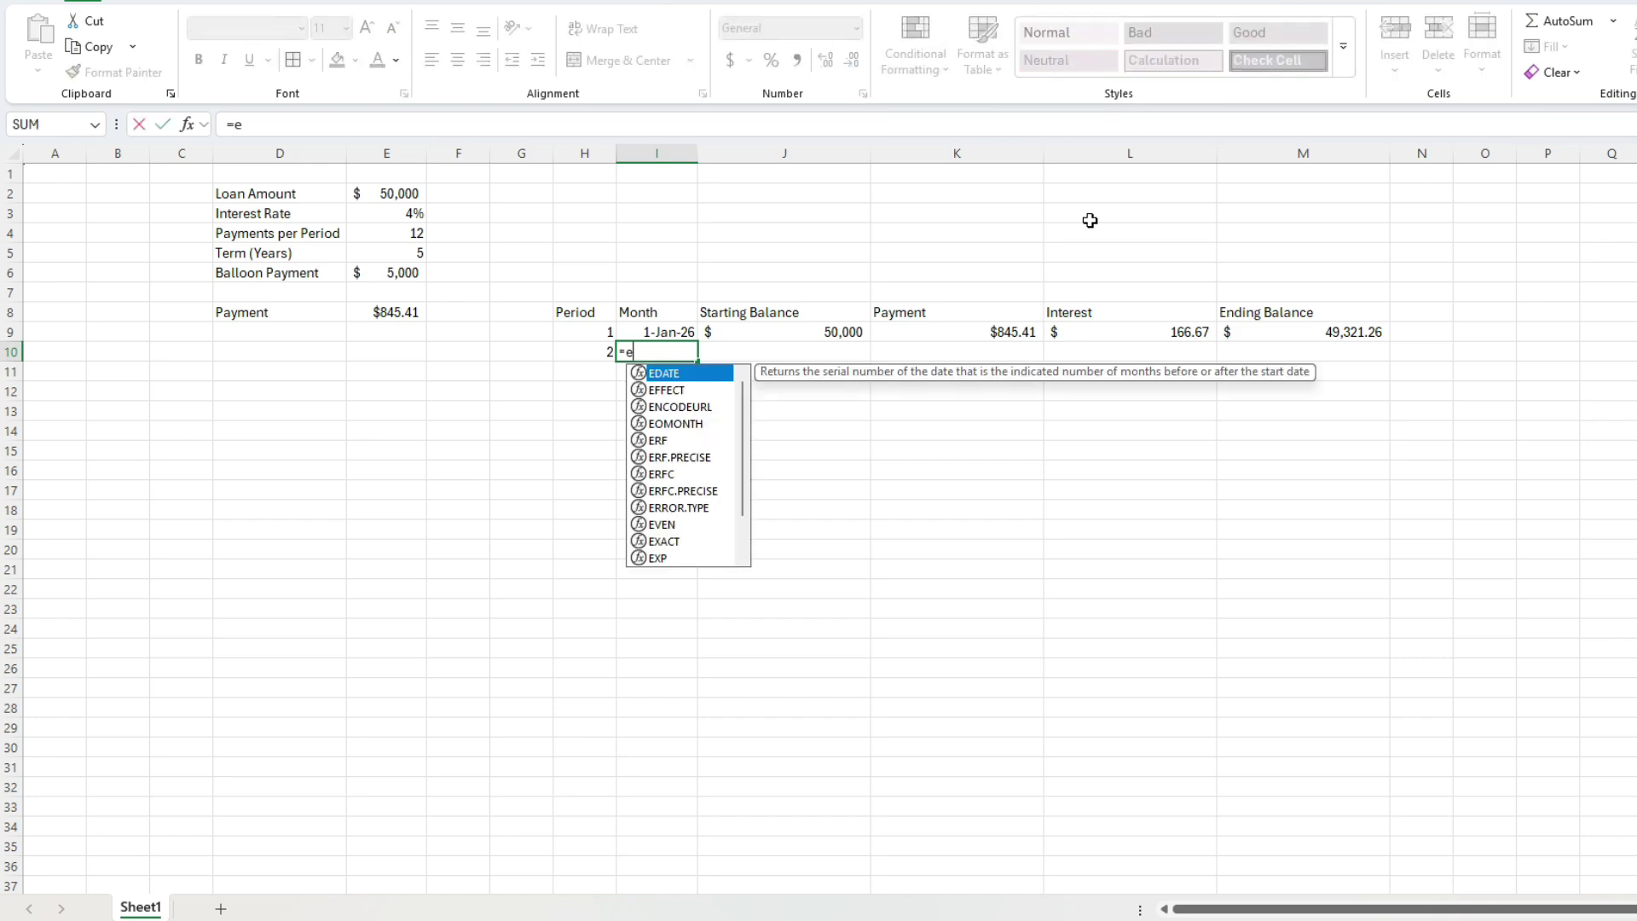
text(om)
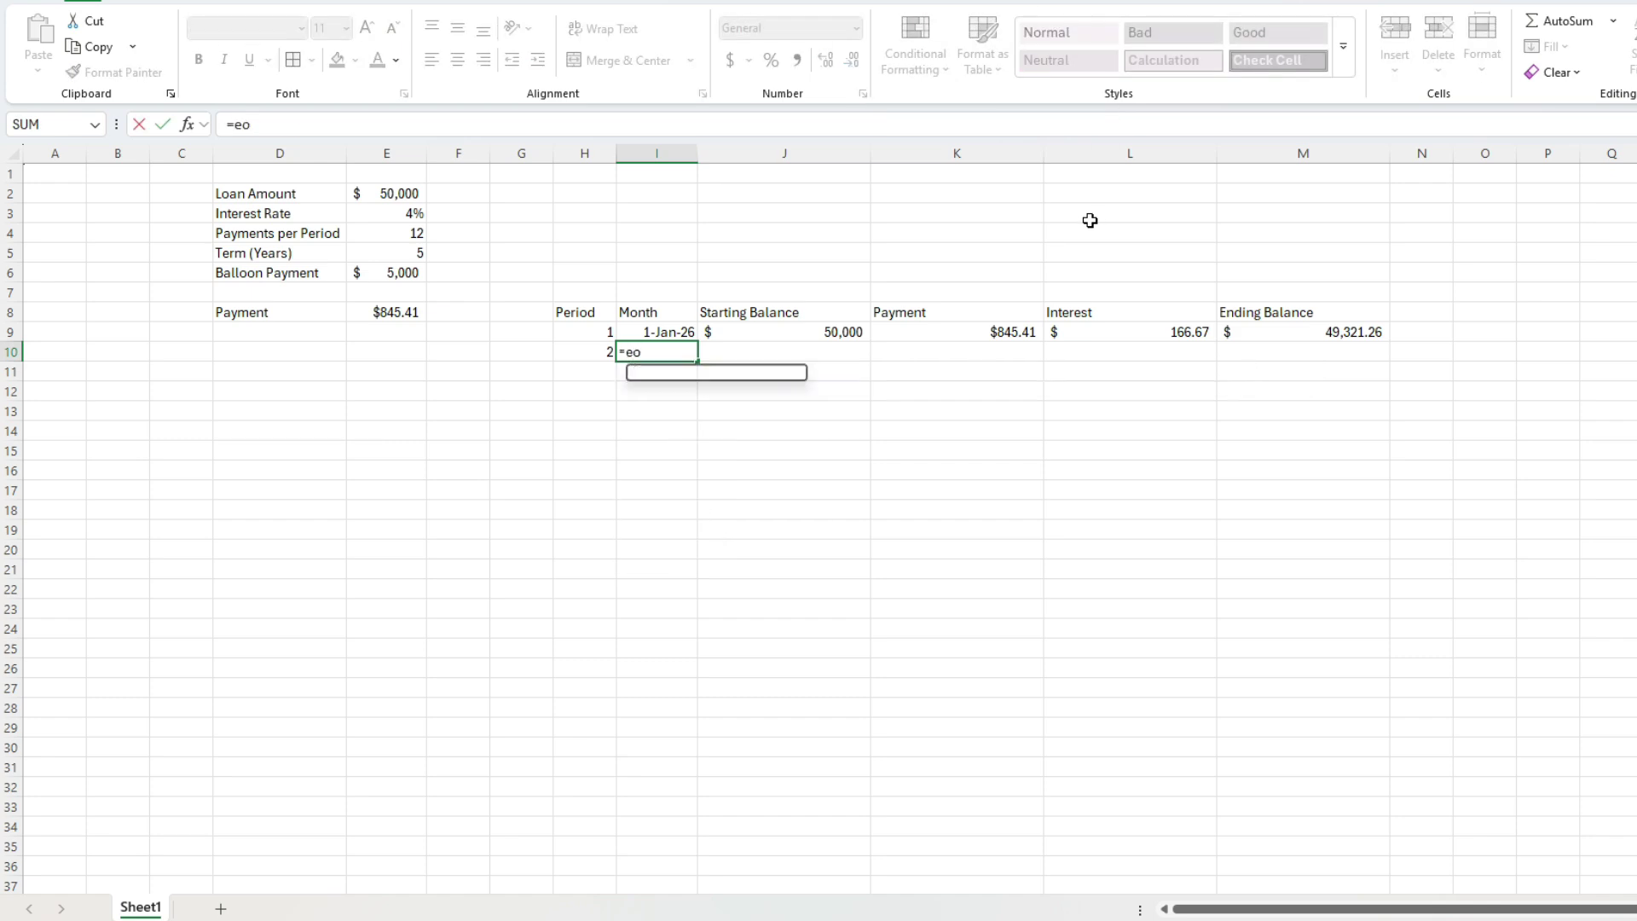
key(Tab)
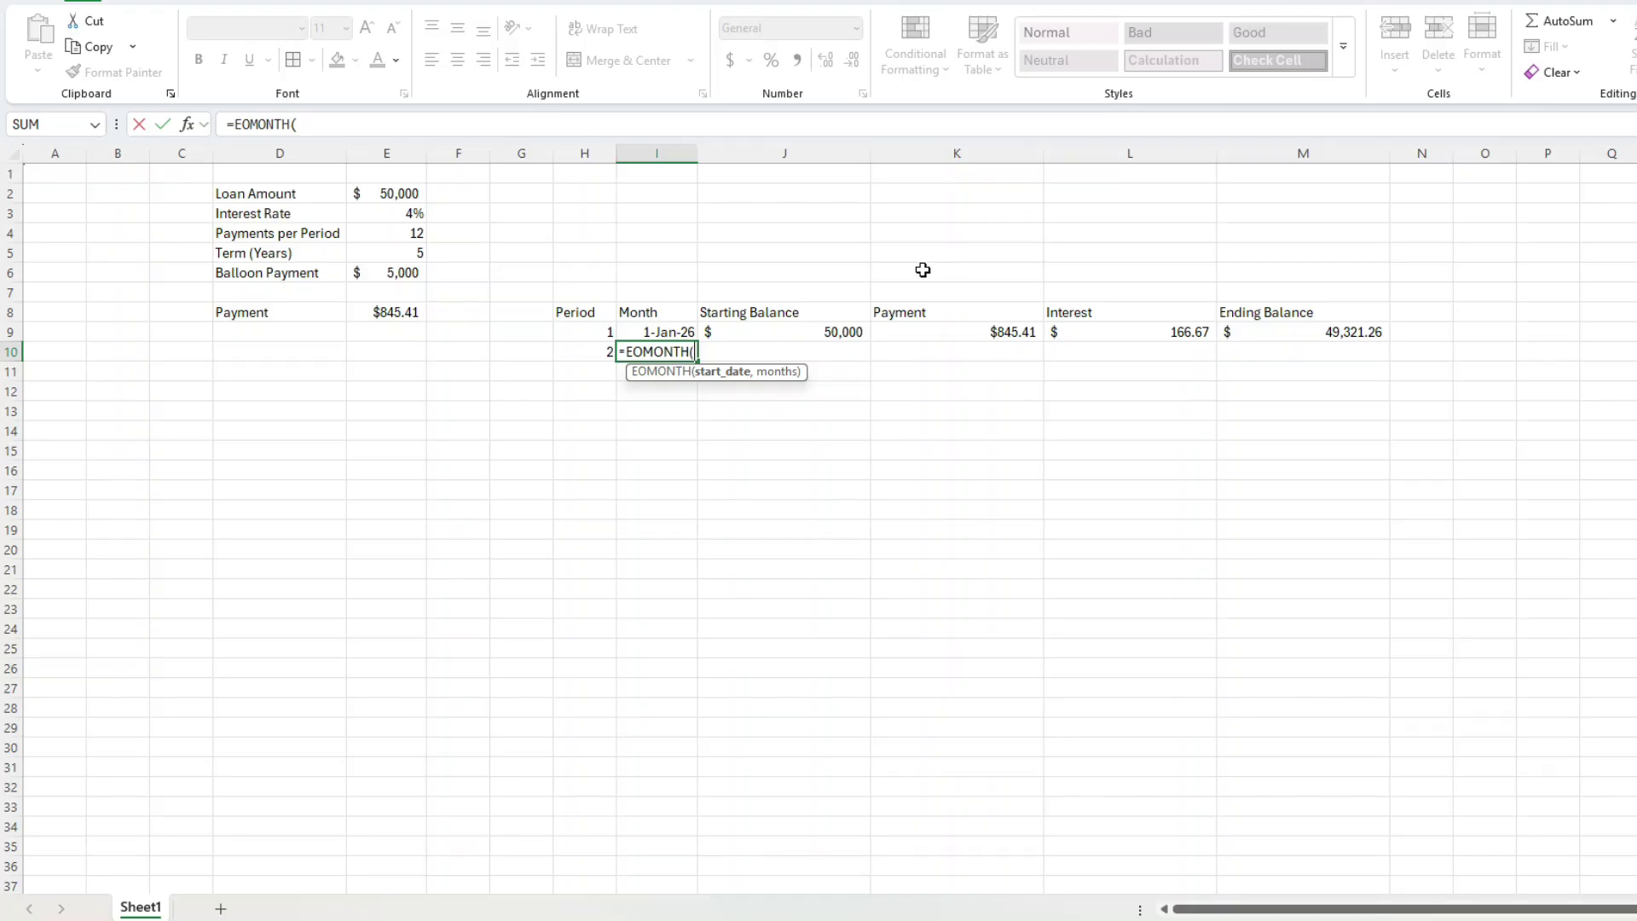
click(684, 330)
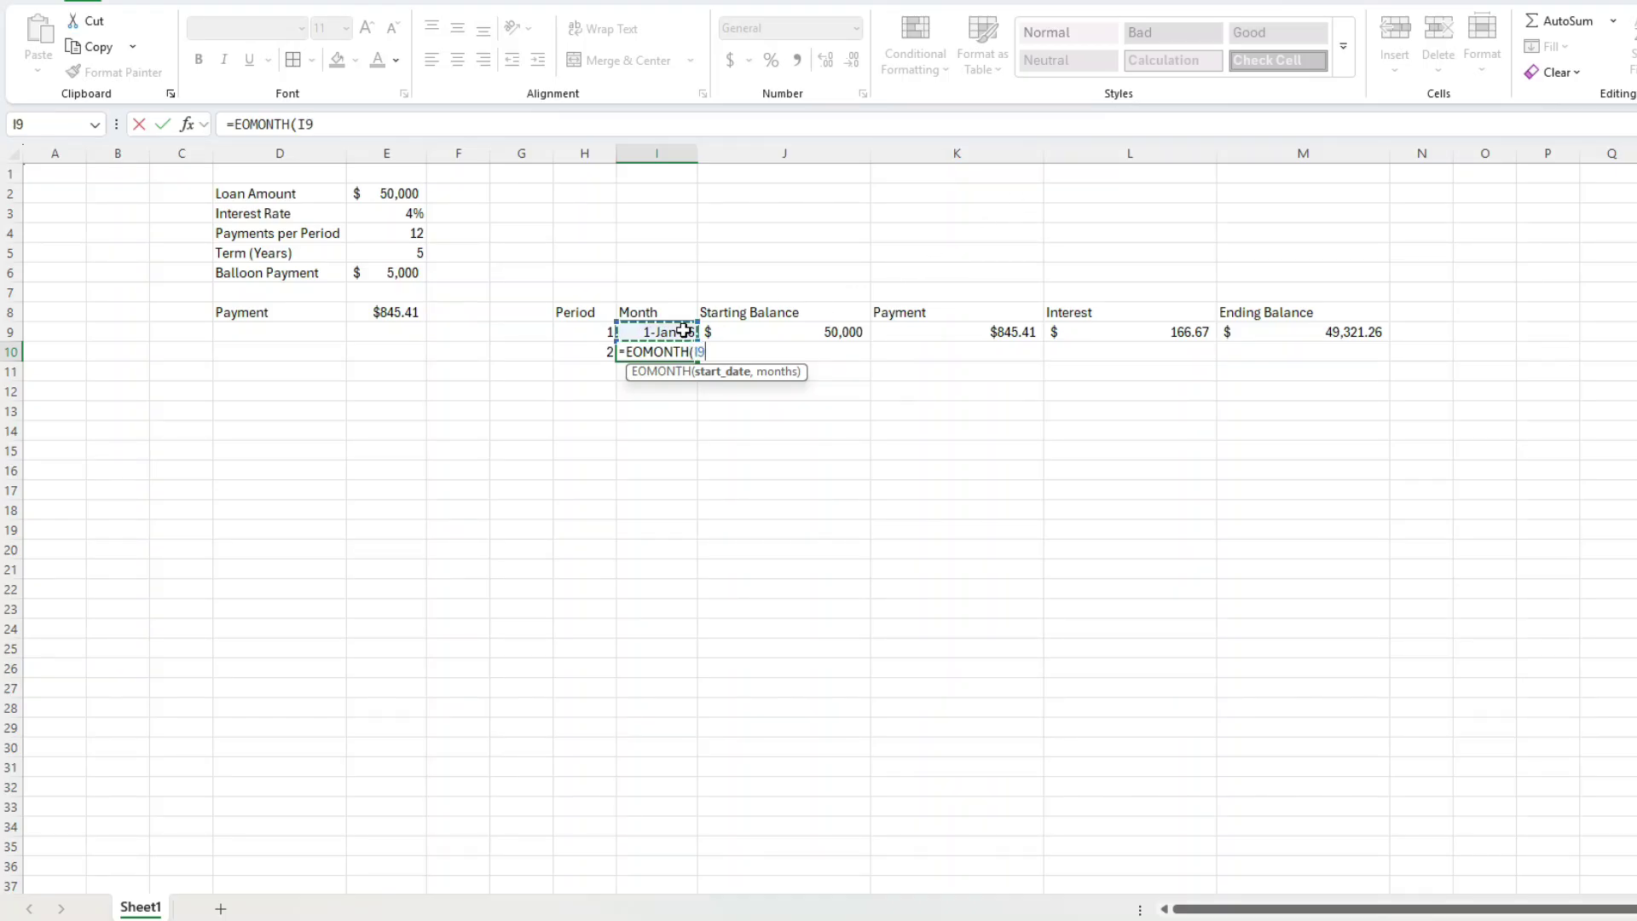
text(,)
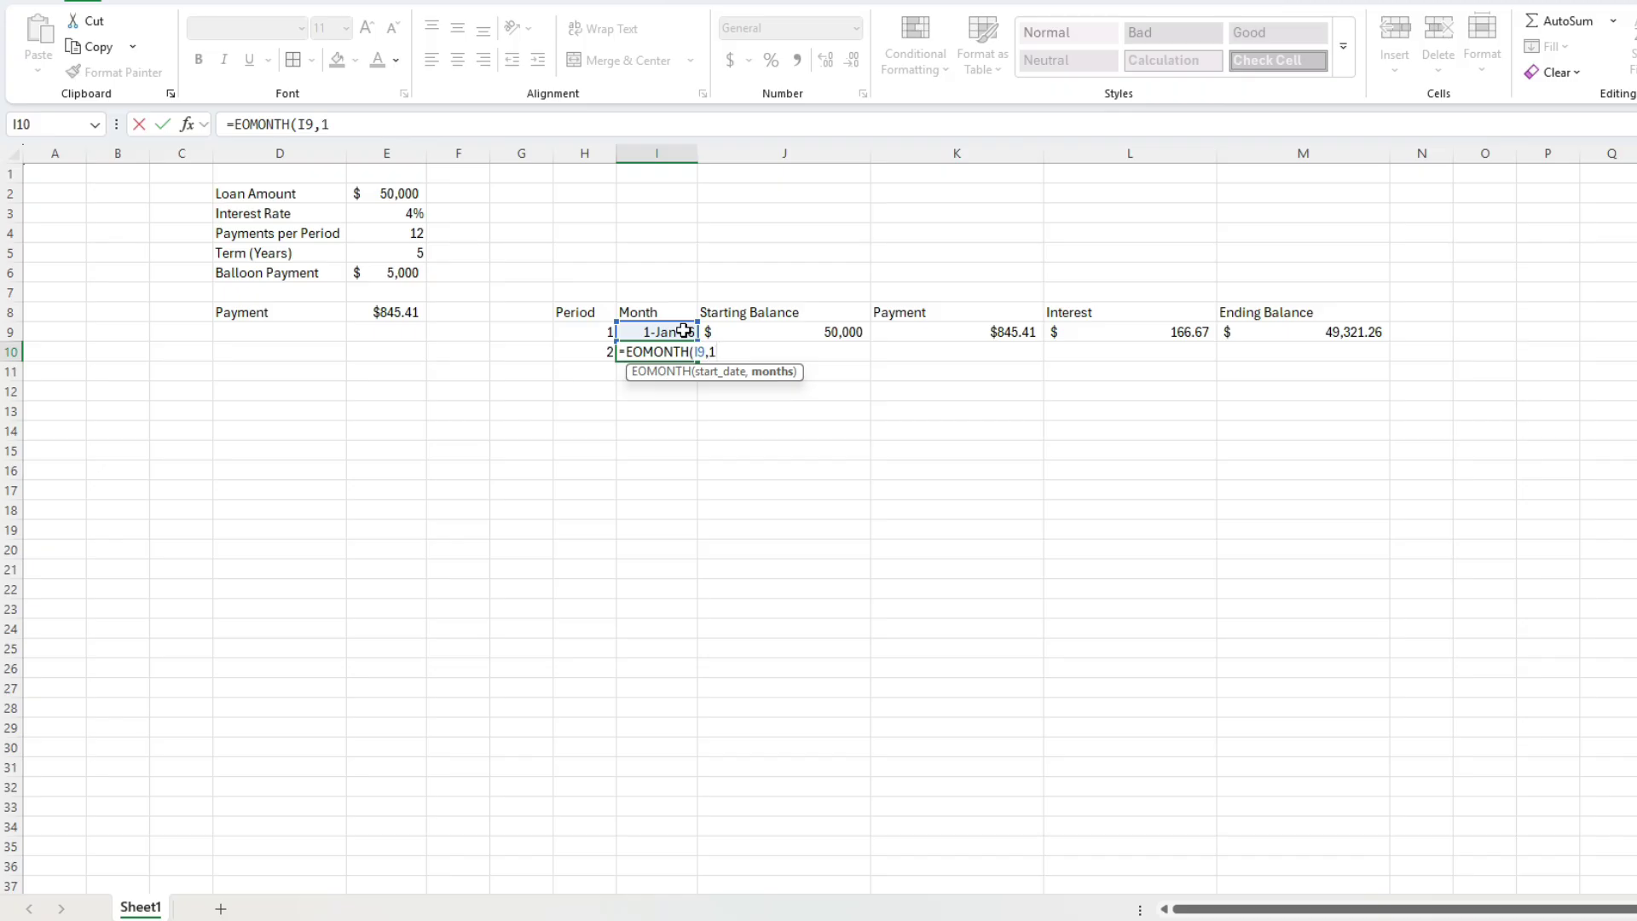
text(1))
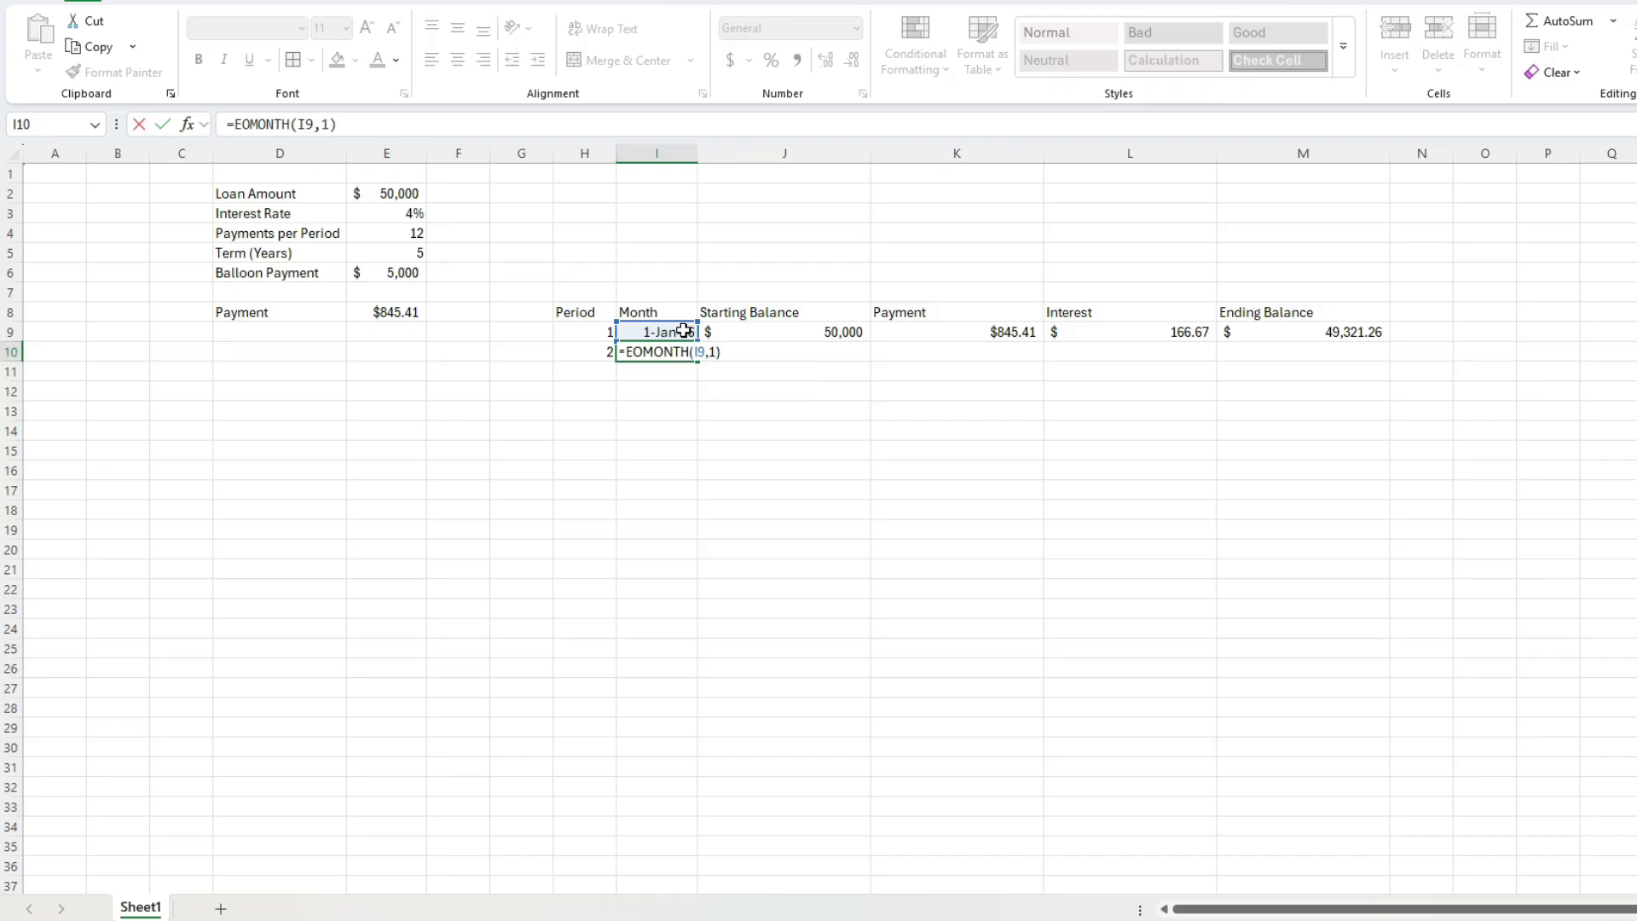
key(Return)
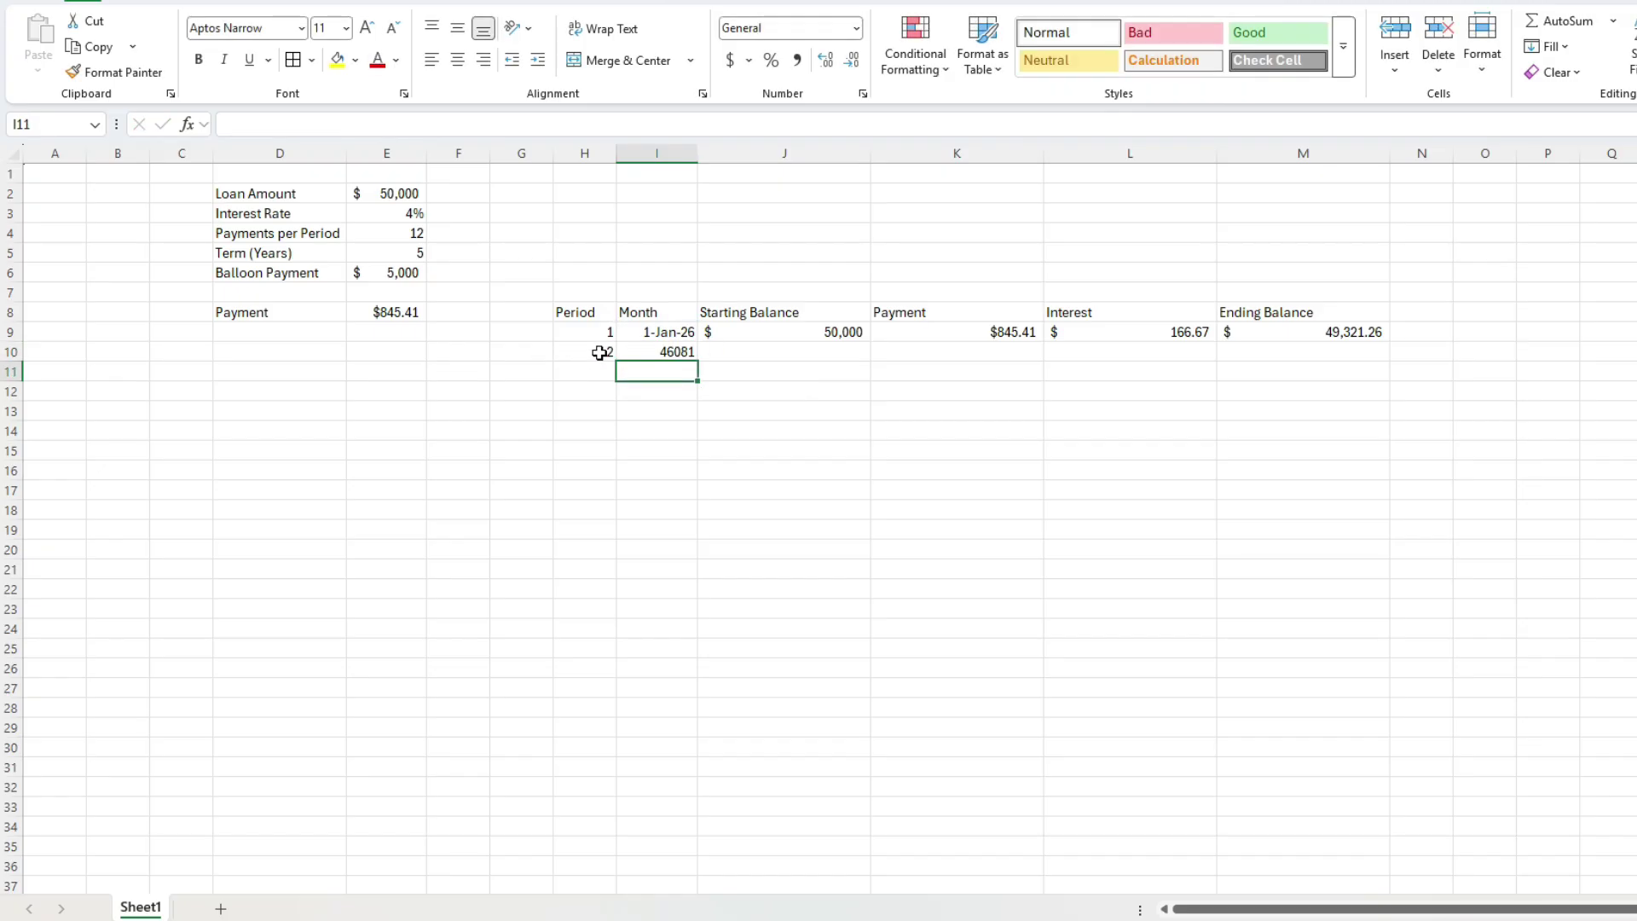
Step: Link the second period's starting balance in J10 to the previous ending balance in M9
key(Up)
key(Right)
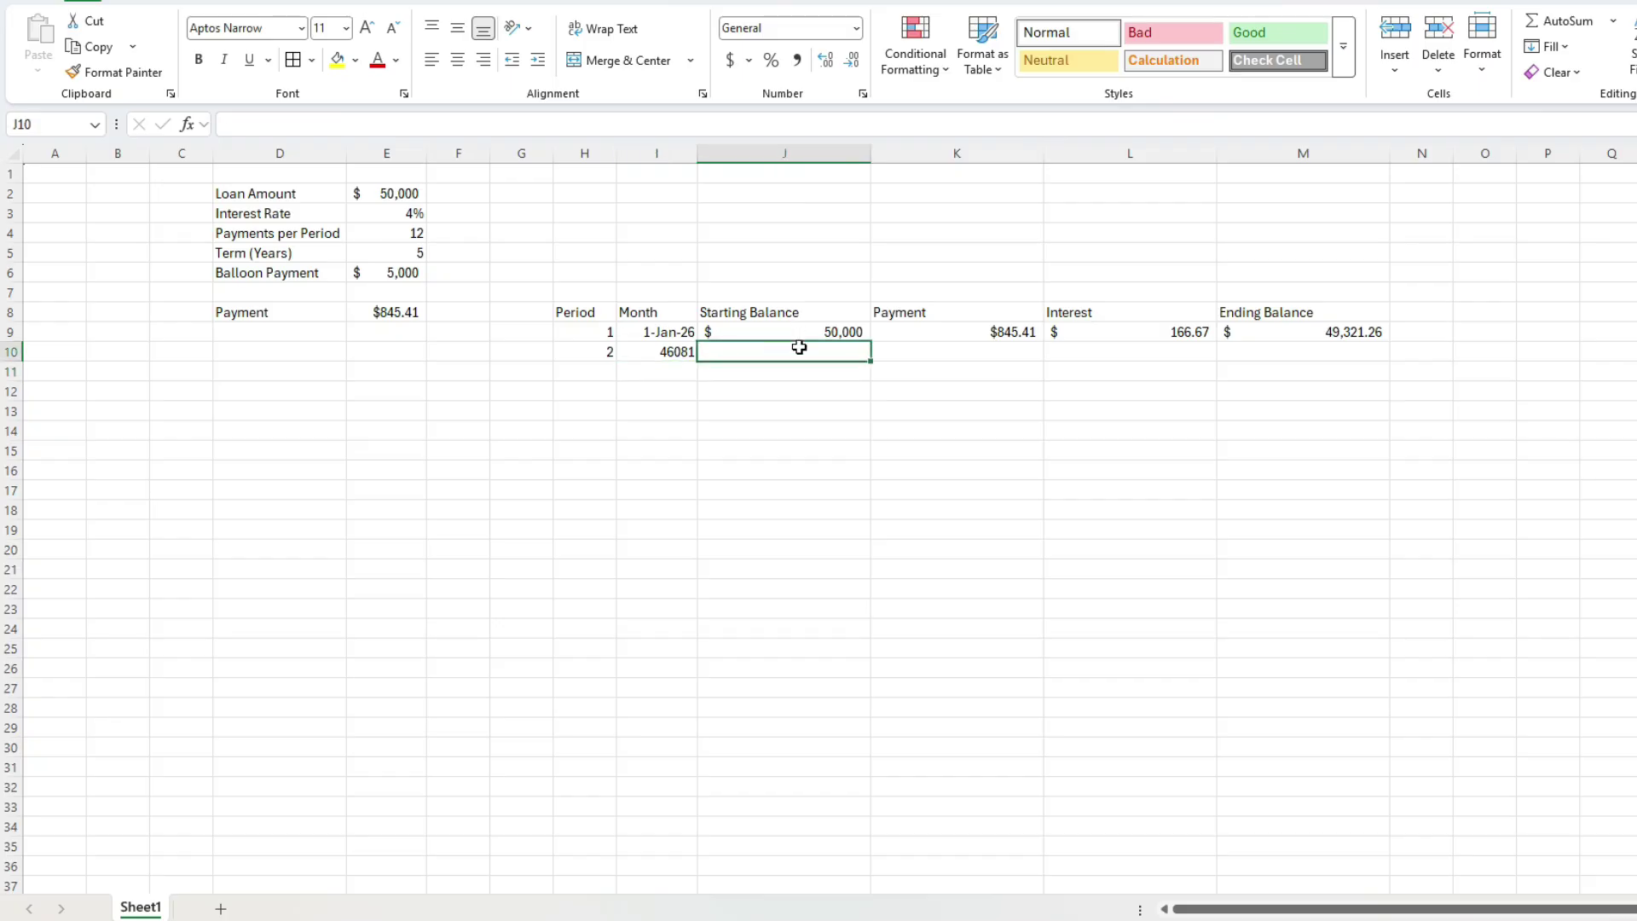
text(=)
click(1287, 330)
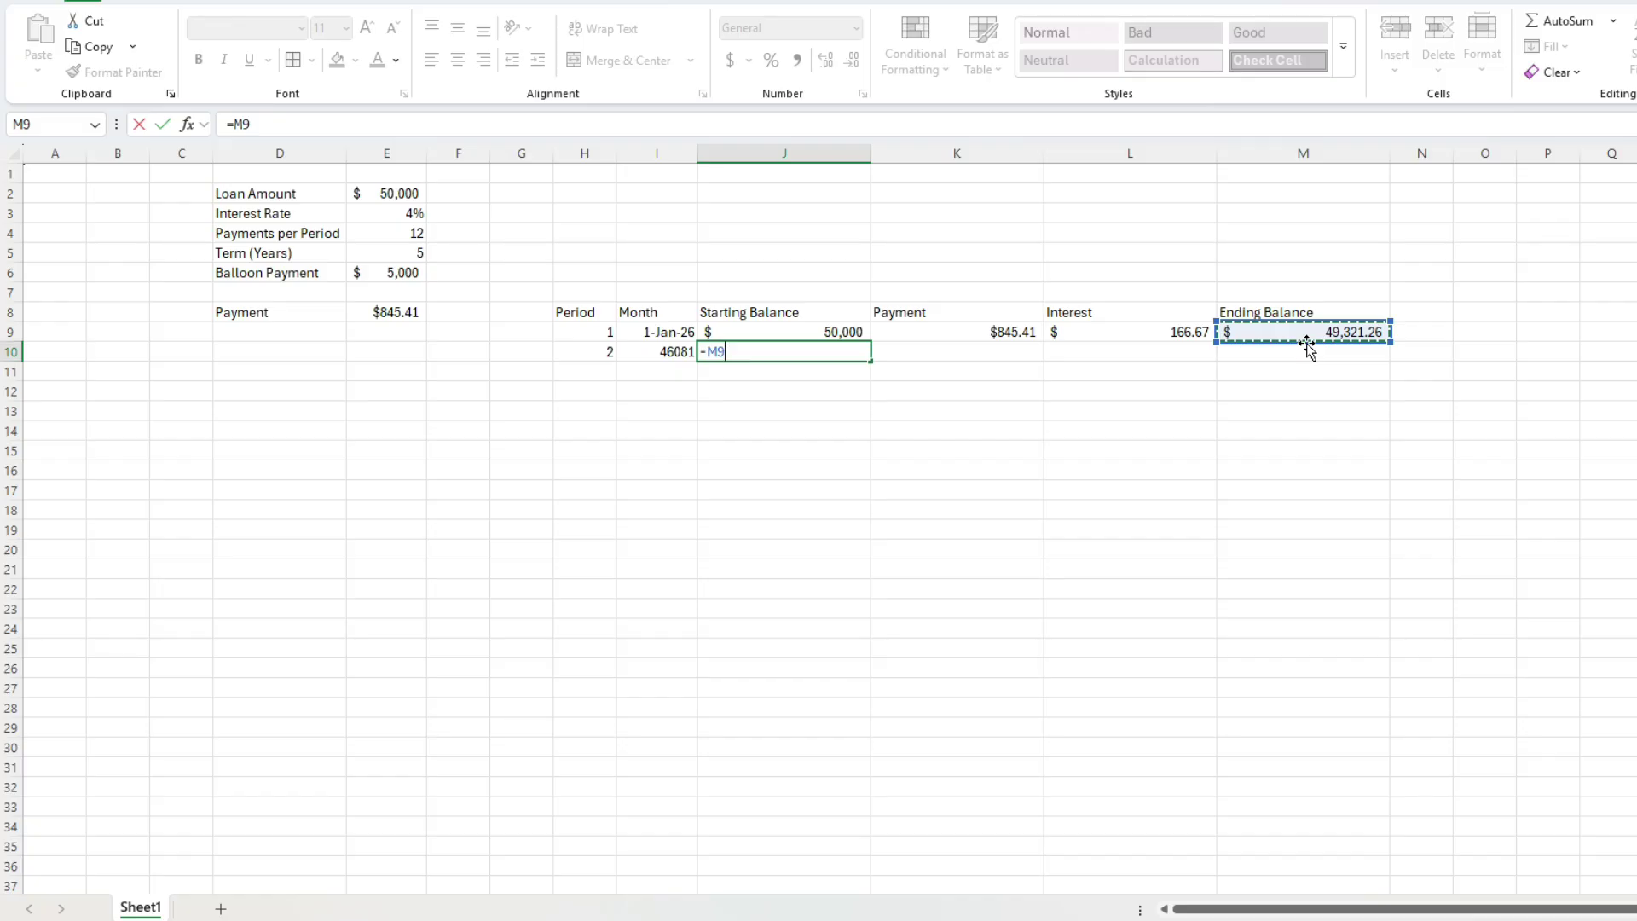
key(Return)
Step: Fill the payment formula from K9 down into K10
key(Up)
key(Right)
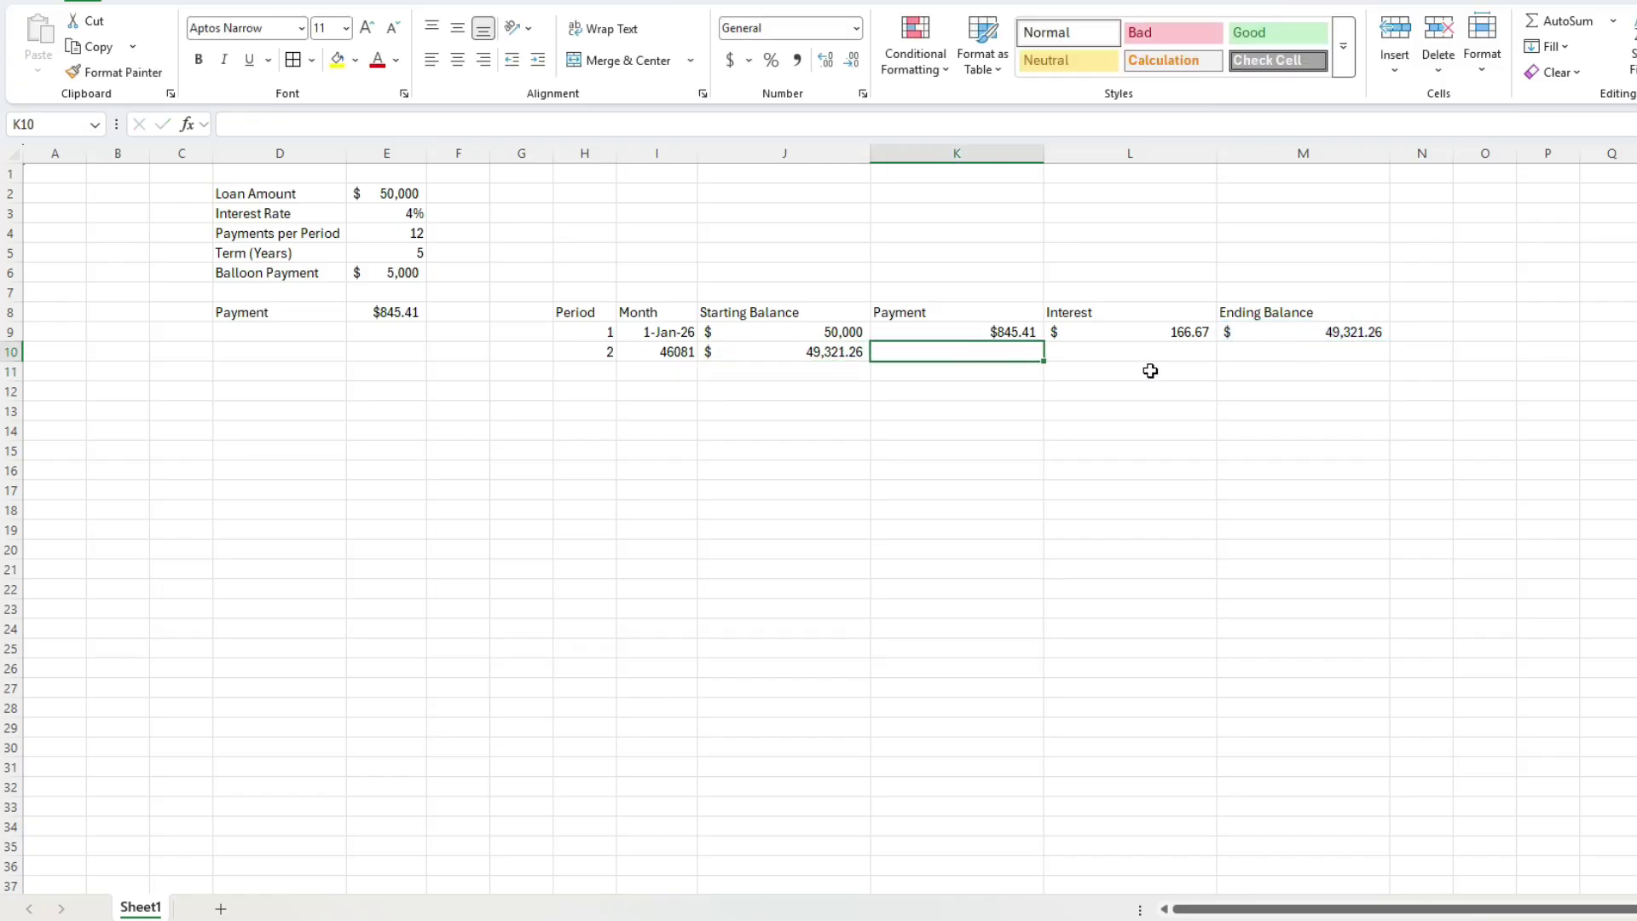
key(ctrl+d)
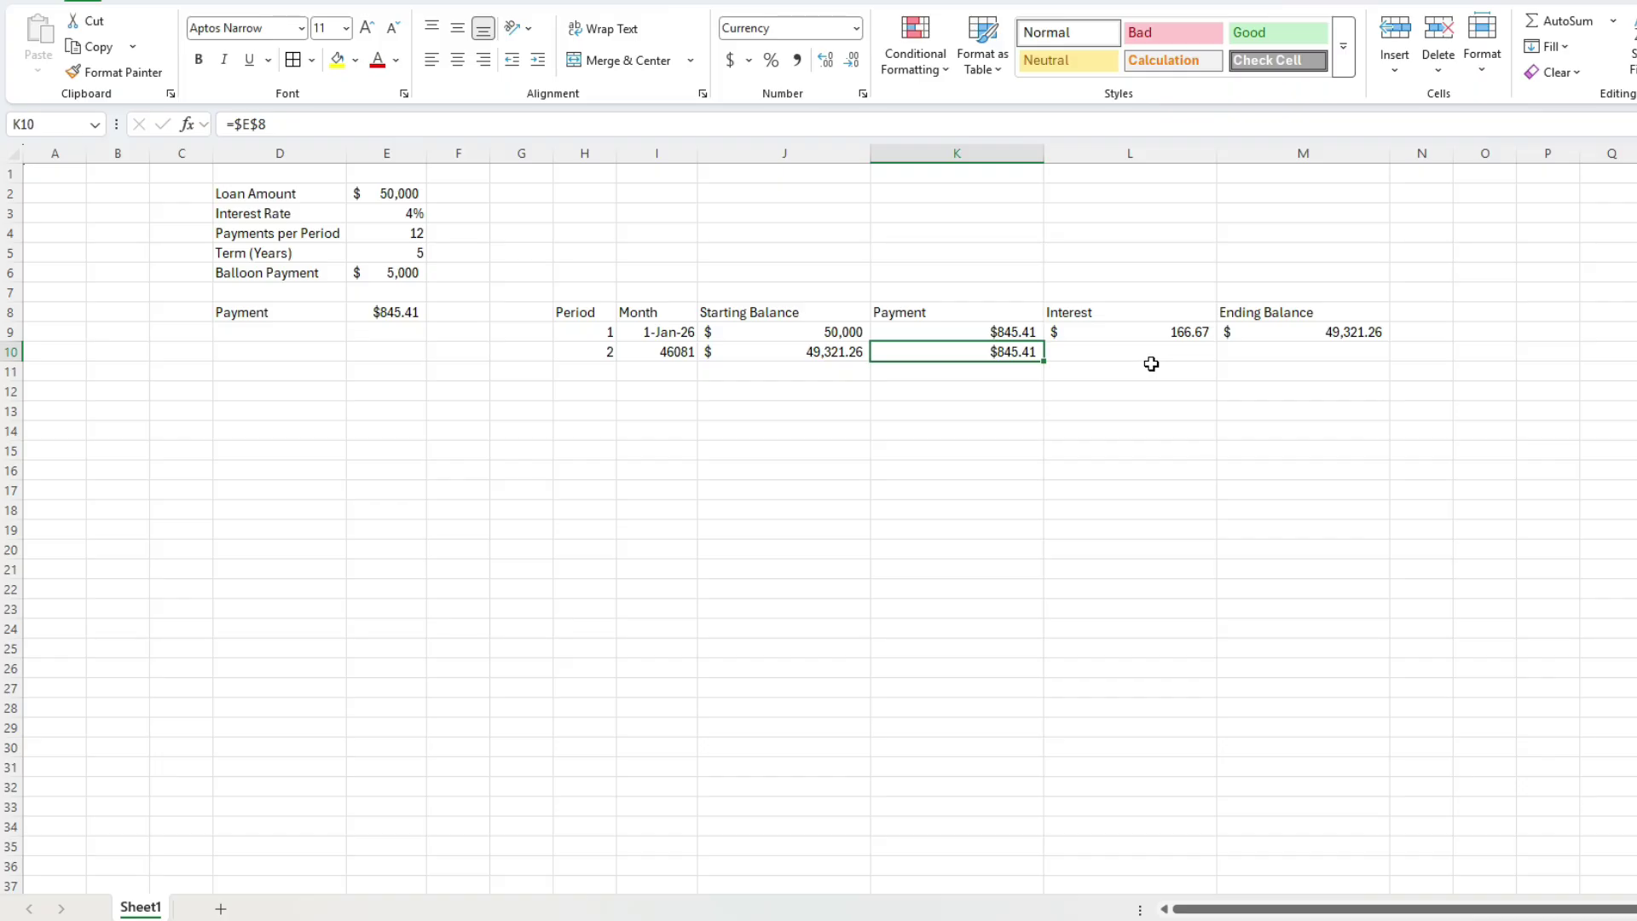
Step: Make the rate and payments-per-period references absolute in the L9 interest formula, so it reads =J9*($E$3/$E$4)
key(Up)
key(Right)
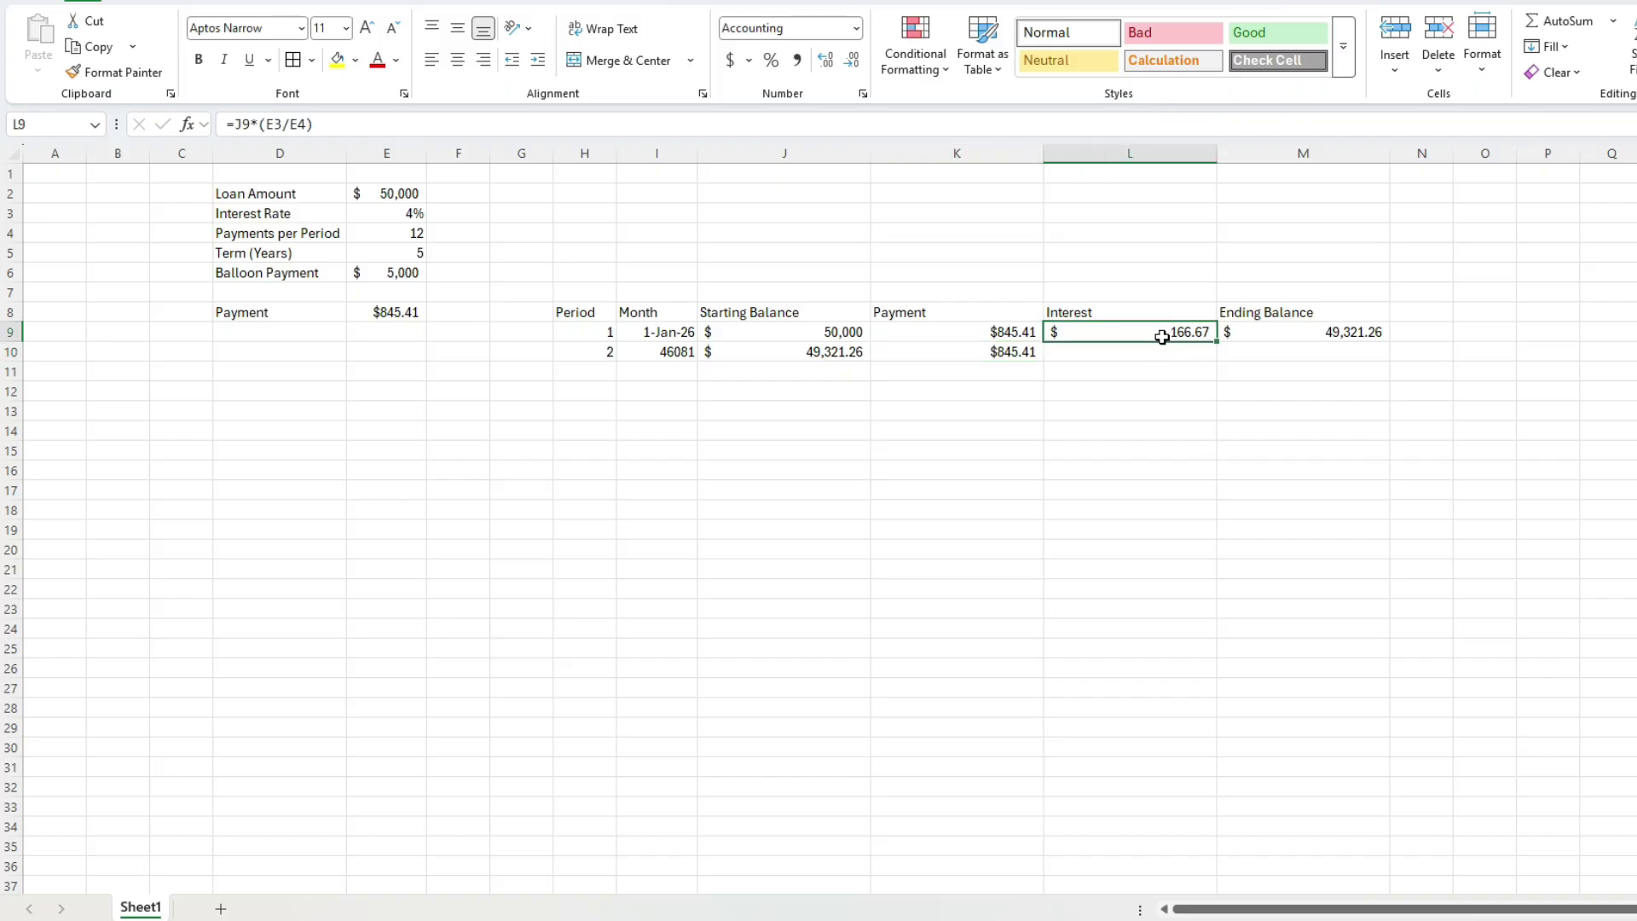
click(258, 125)
click(275, 126)
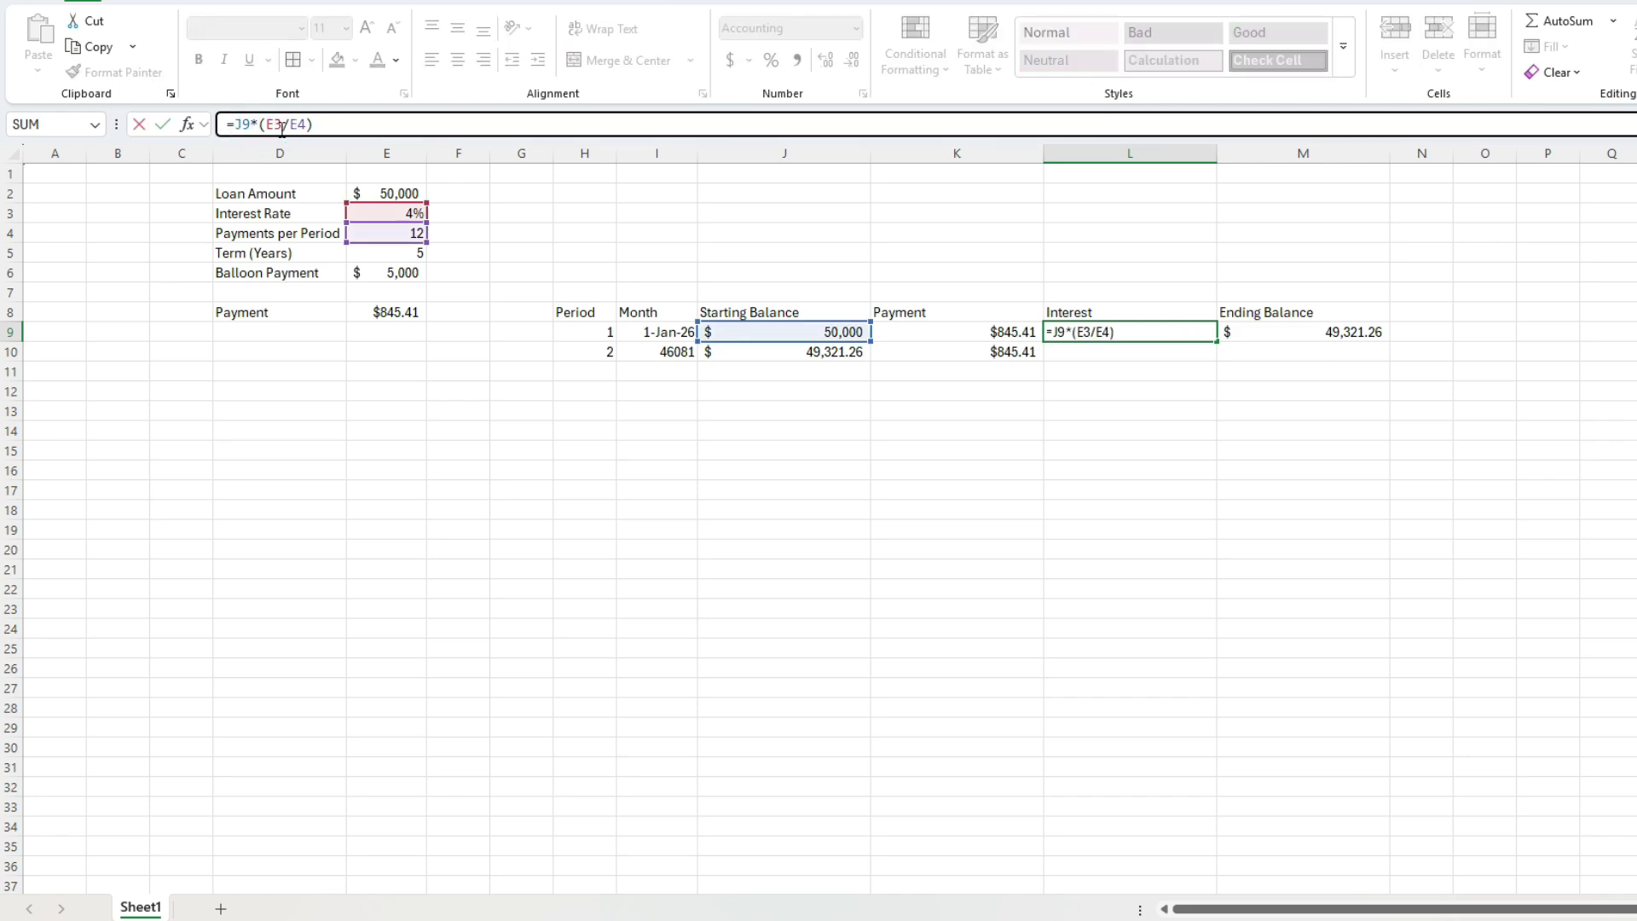
key(F4)
click(322, 125)
key(F4)
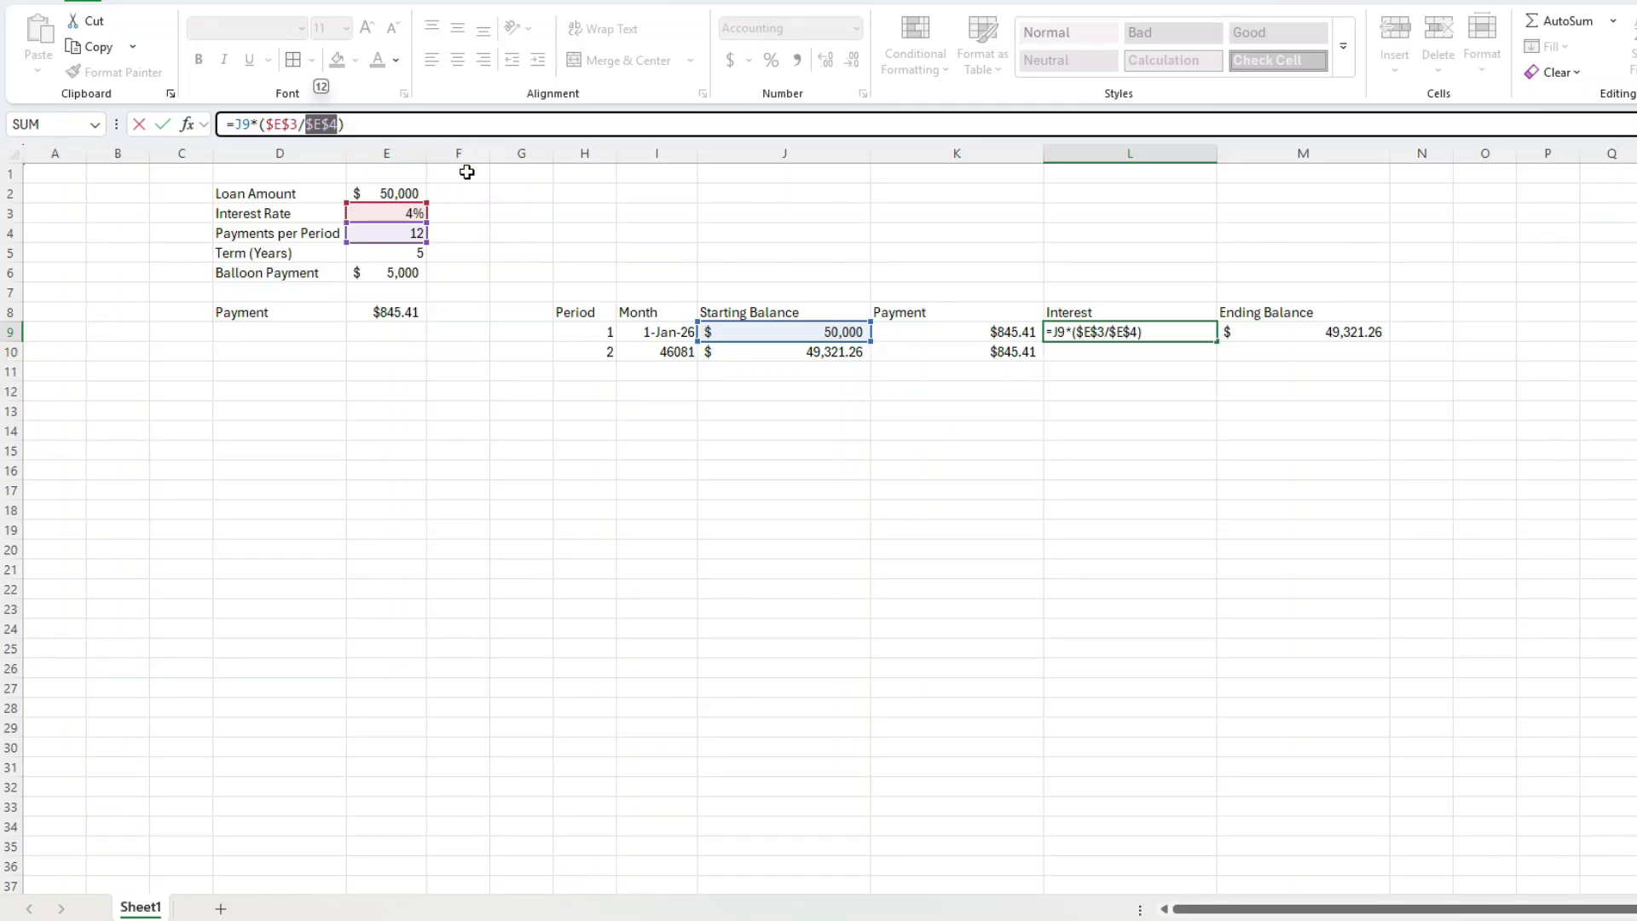
key(Return)
Step: Fill the interest formula from L9 into L10 and the ending balance formula from M9 into M10
key(Up)
drag(1217, 342, 1224, 359)
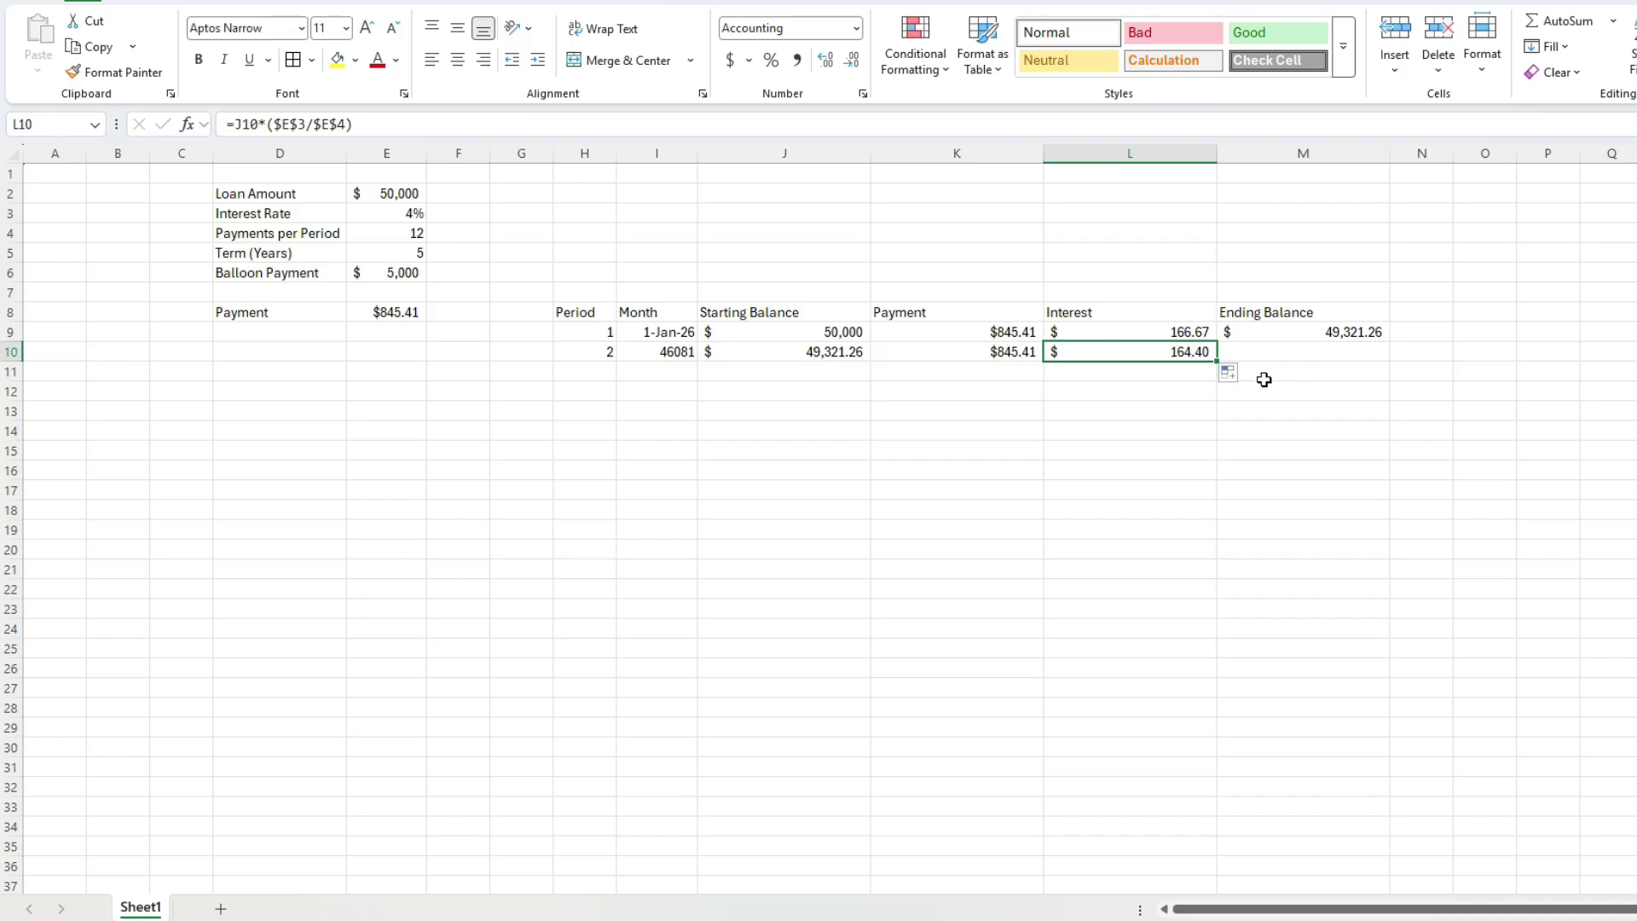
click(1288, 365)
click(1378, 332)
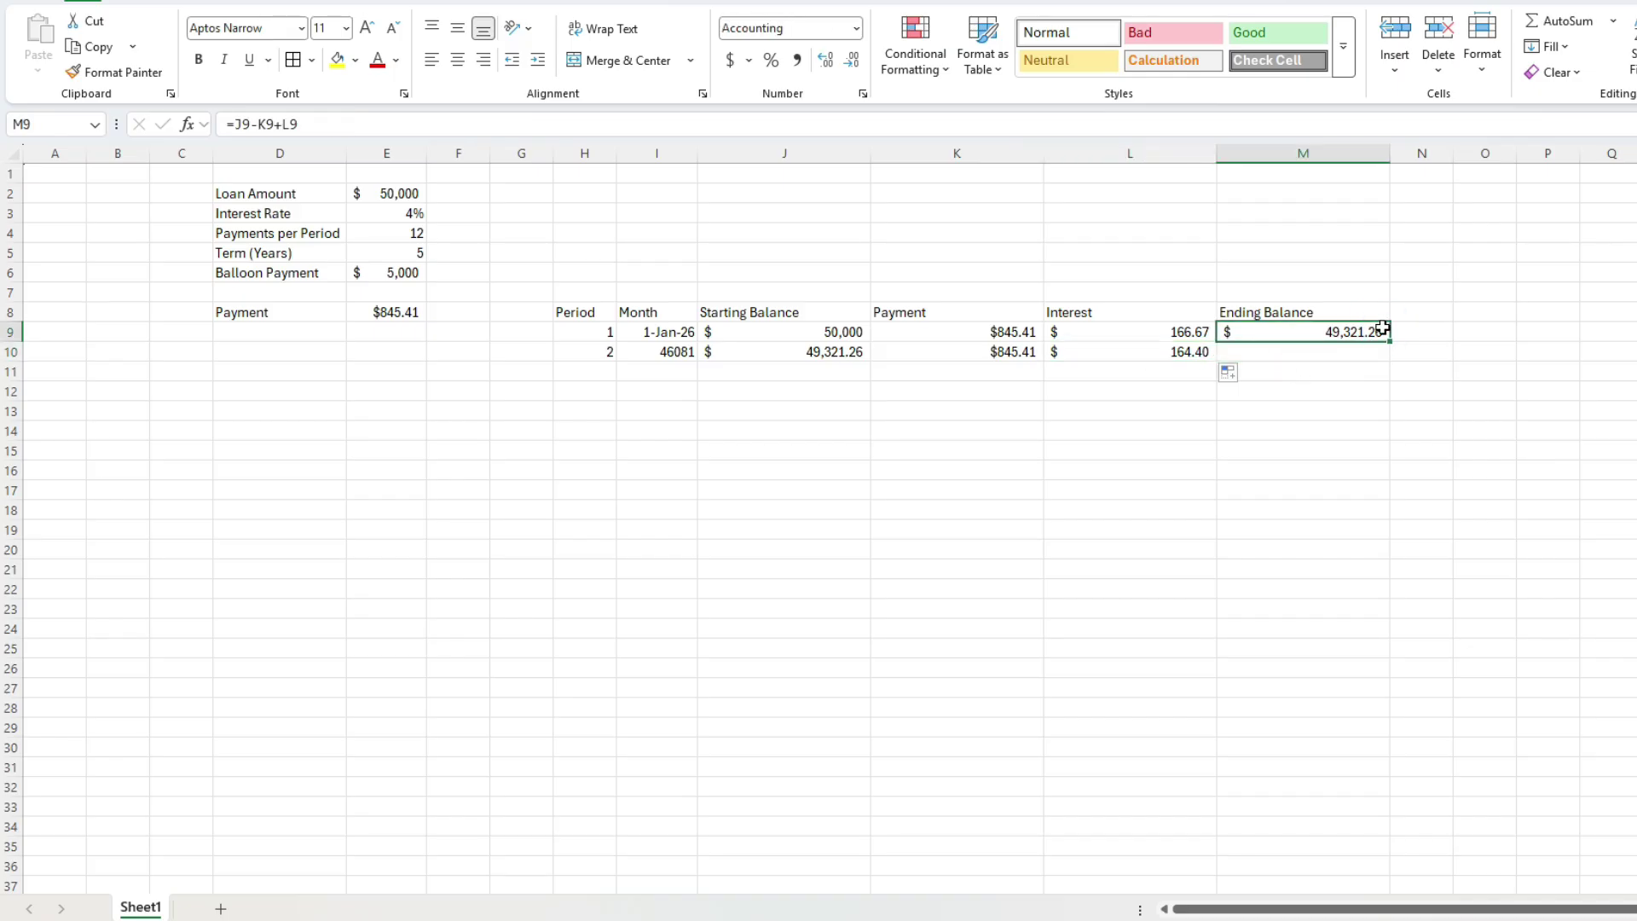
drag(1388, 338, 1389, 369)
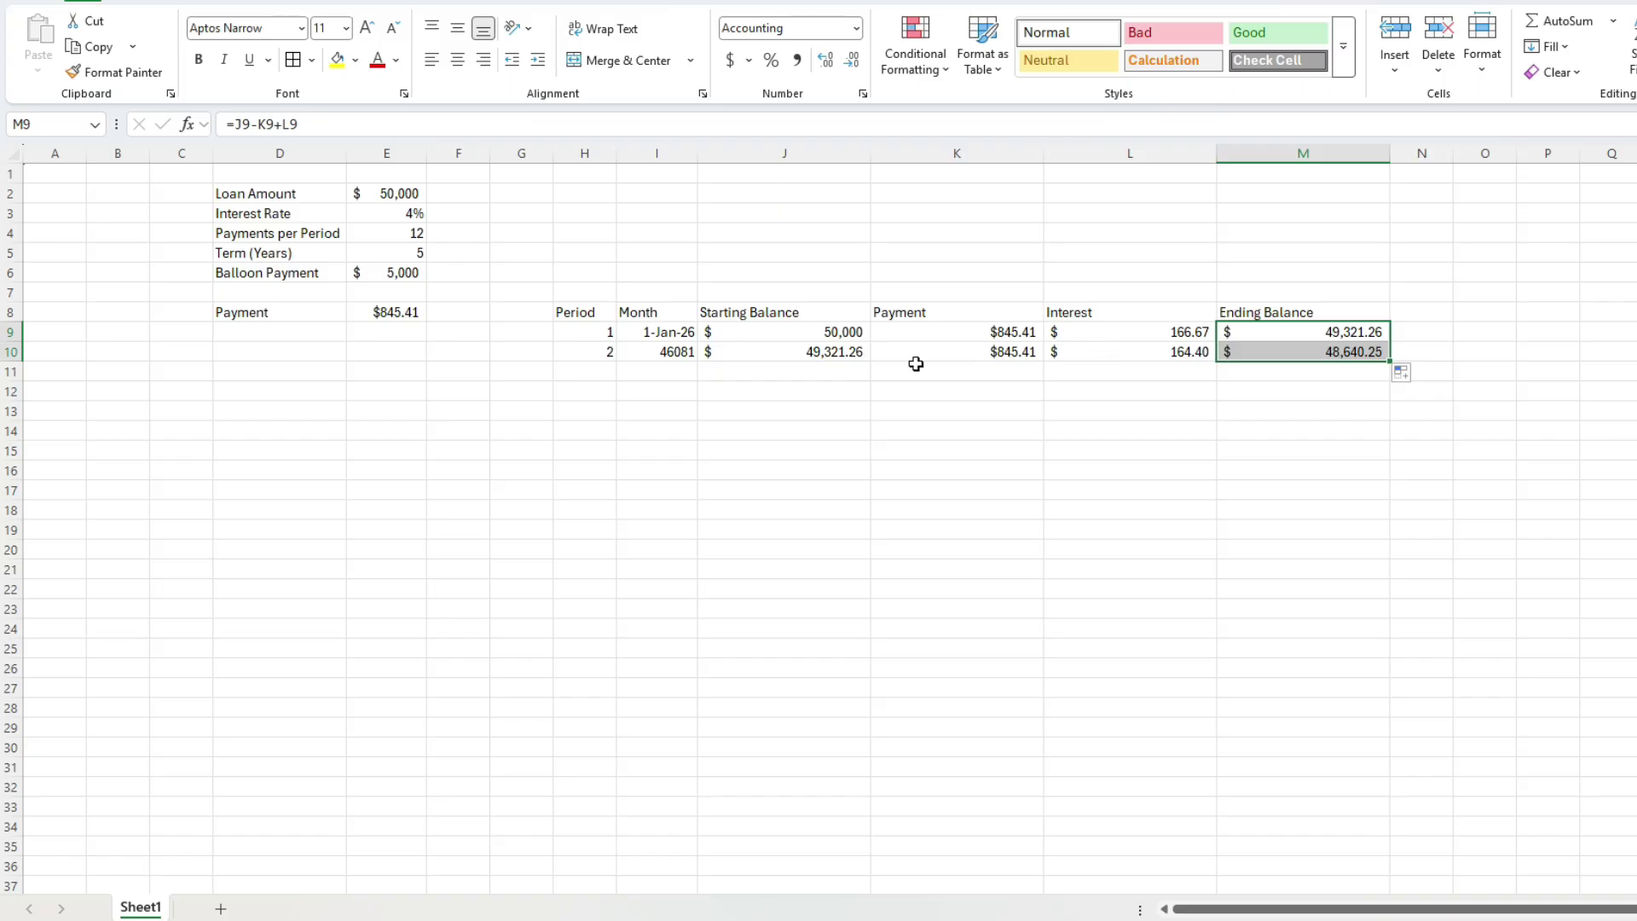
Step: Apply the Accounting number format to the balance, payment and interest cells J9:M10
drag(808, 333, 1227, 354)
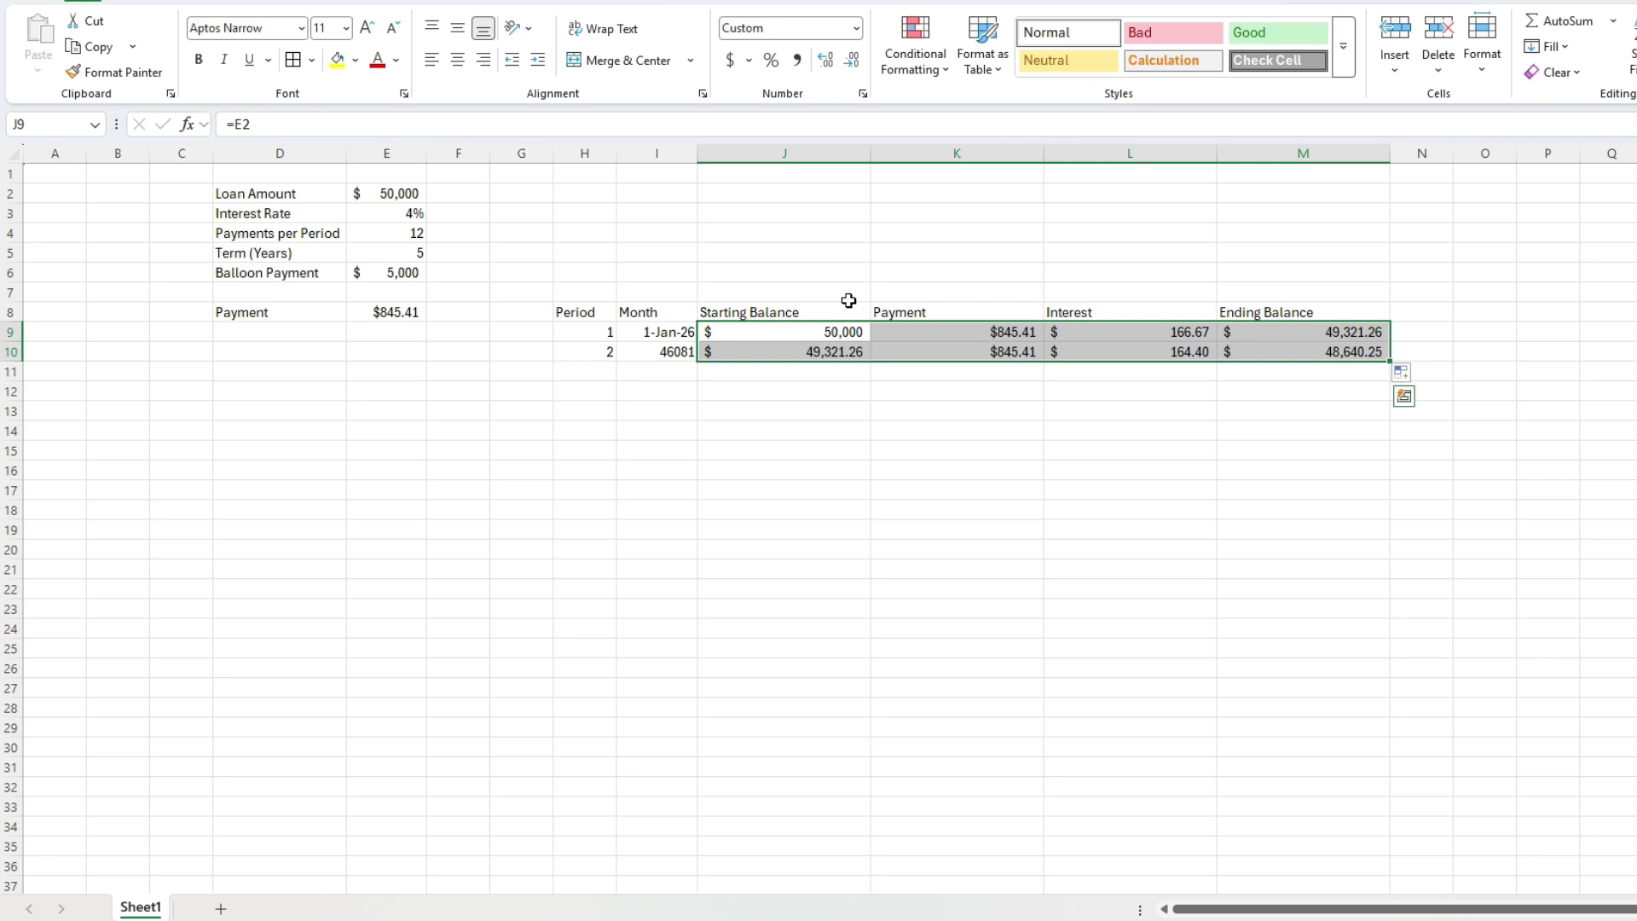
click(730, 60)
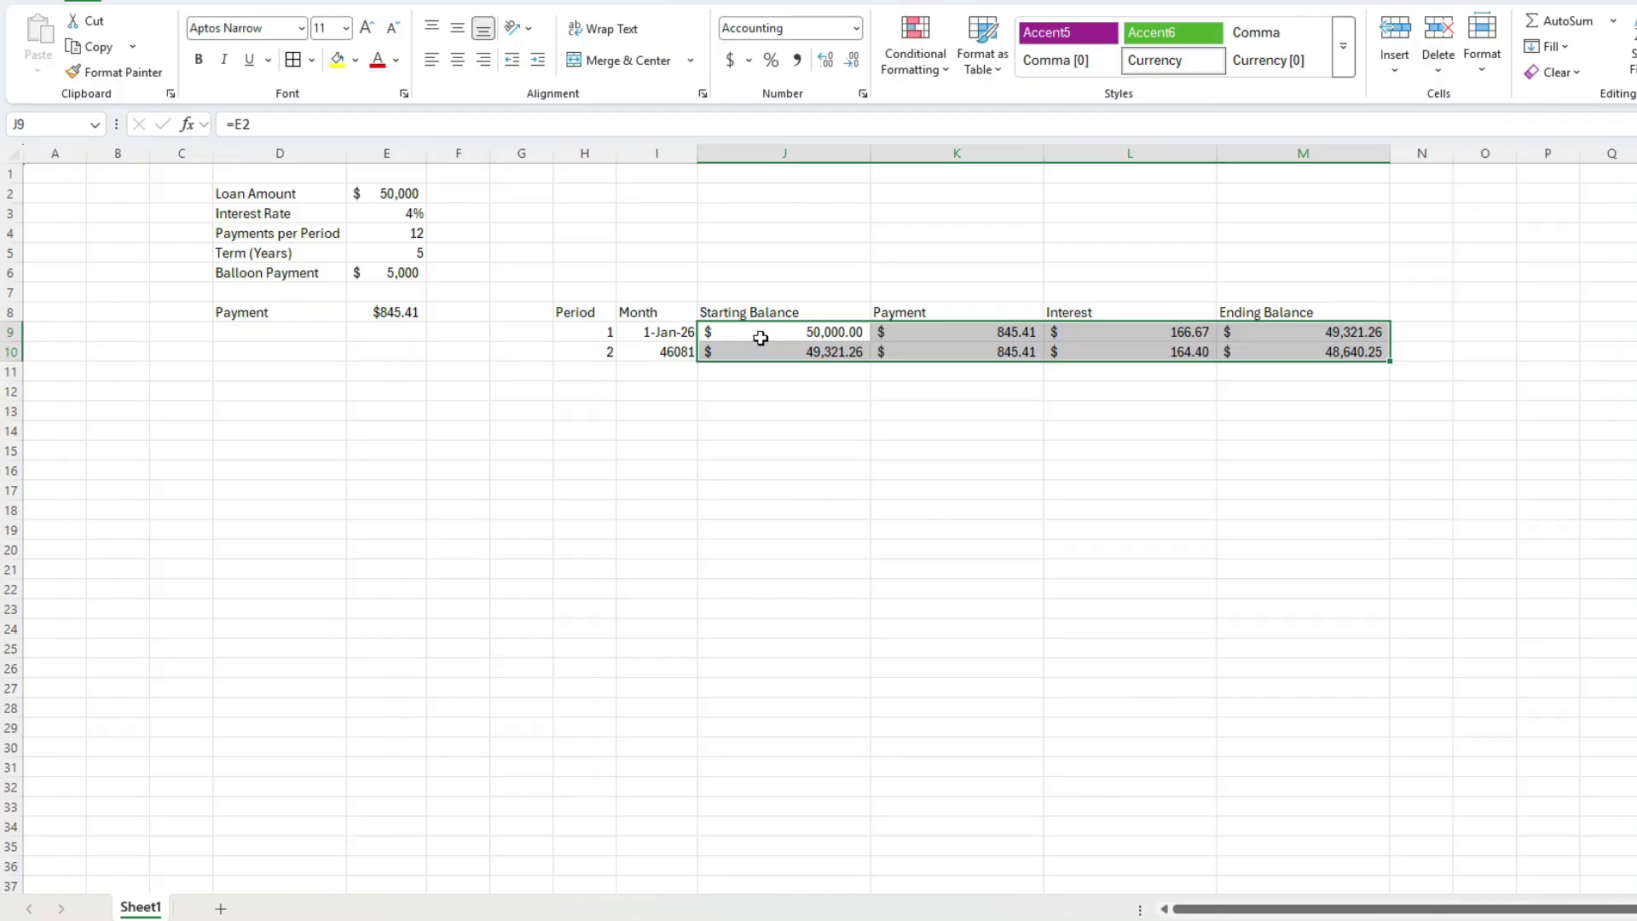
Step: Center the contents of columns H through M and autofit their widths
drag(589, 153, 1275, 234)
click(458, 59)
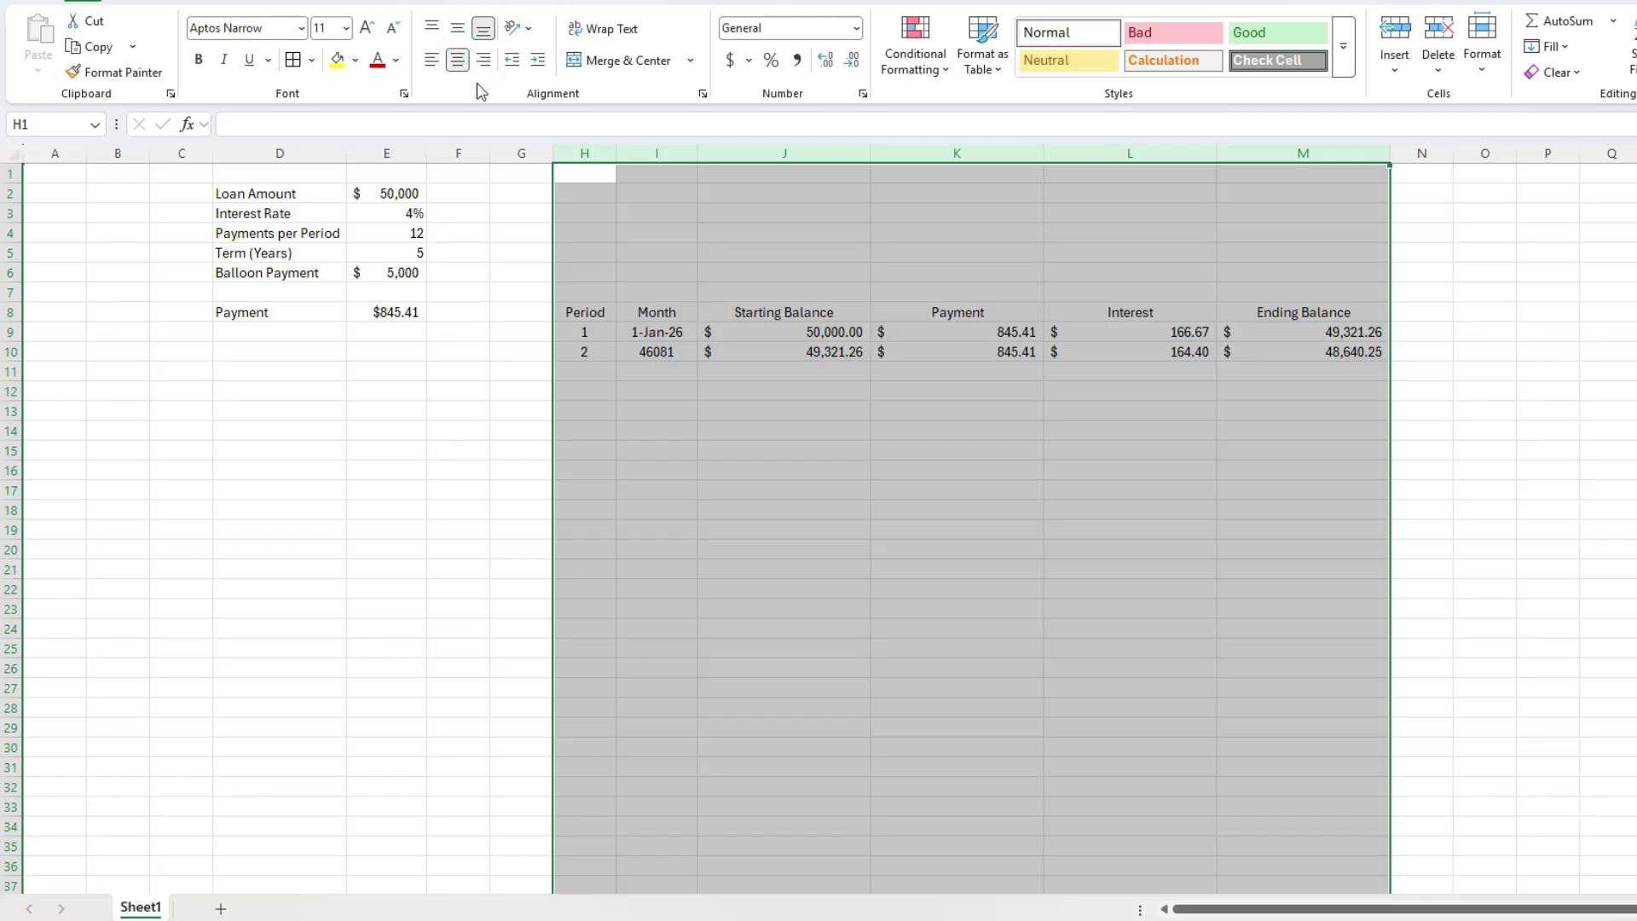
double_click(870, 151)
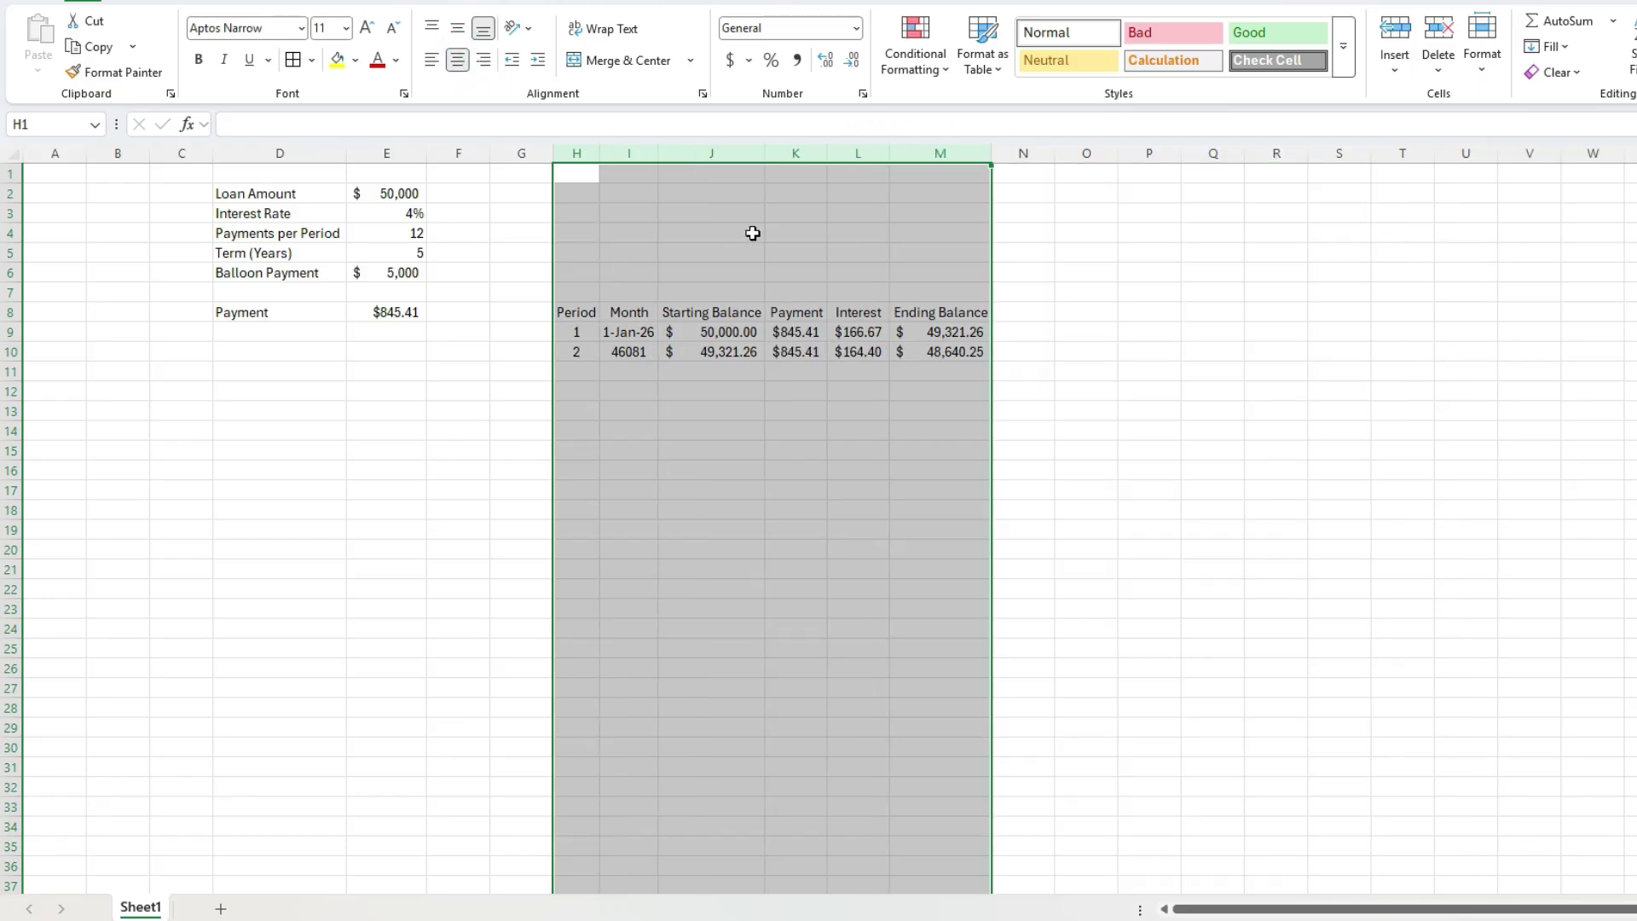
Step: Apply the custom number format mmm yyy to the Month column I
click(653, 334)
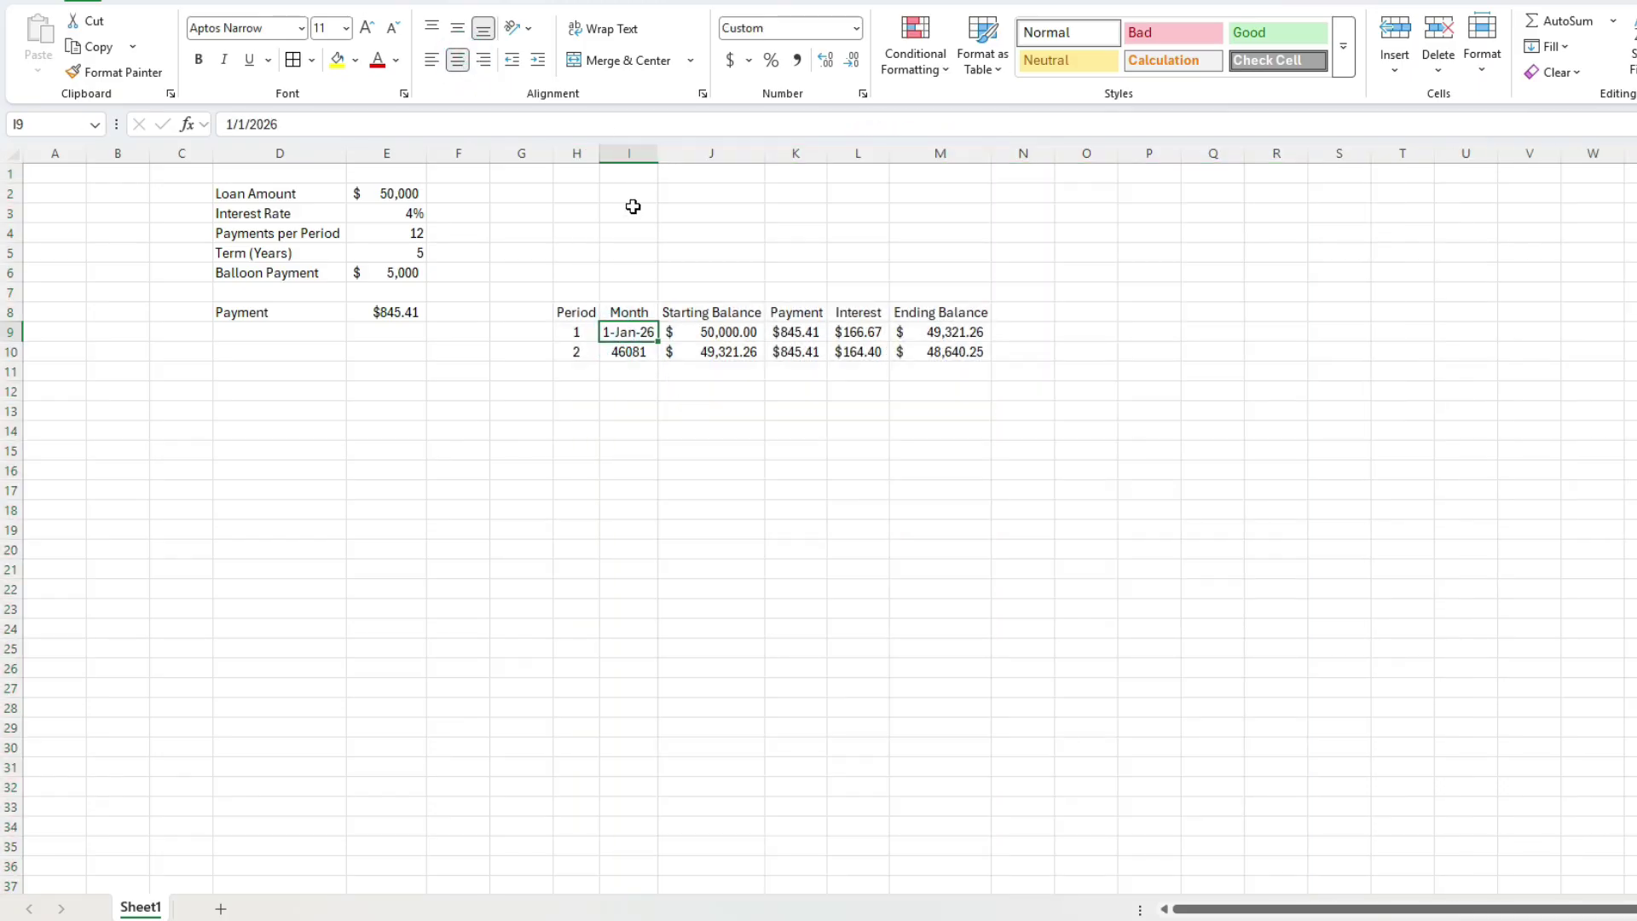
click(632, 156)
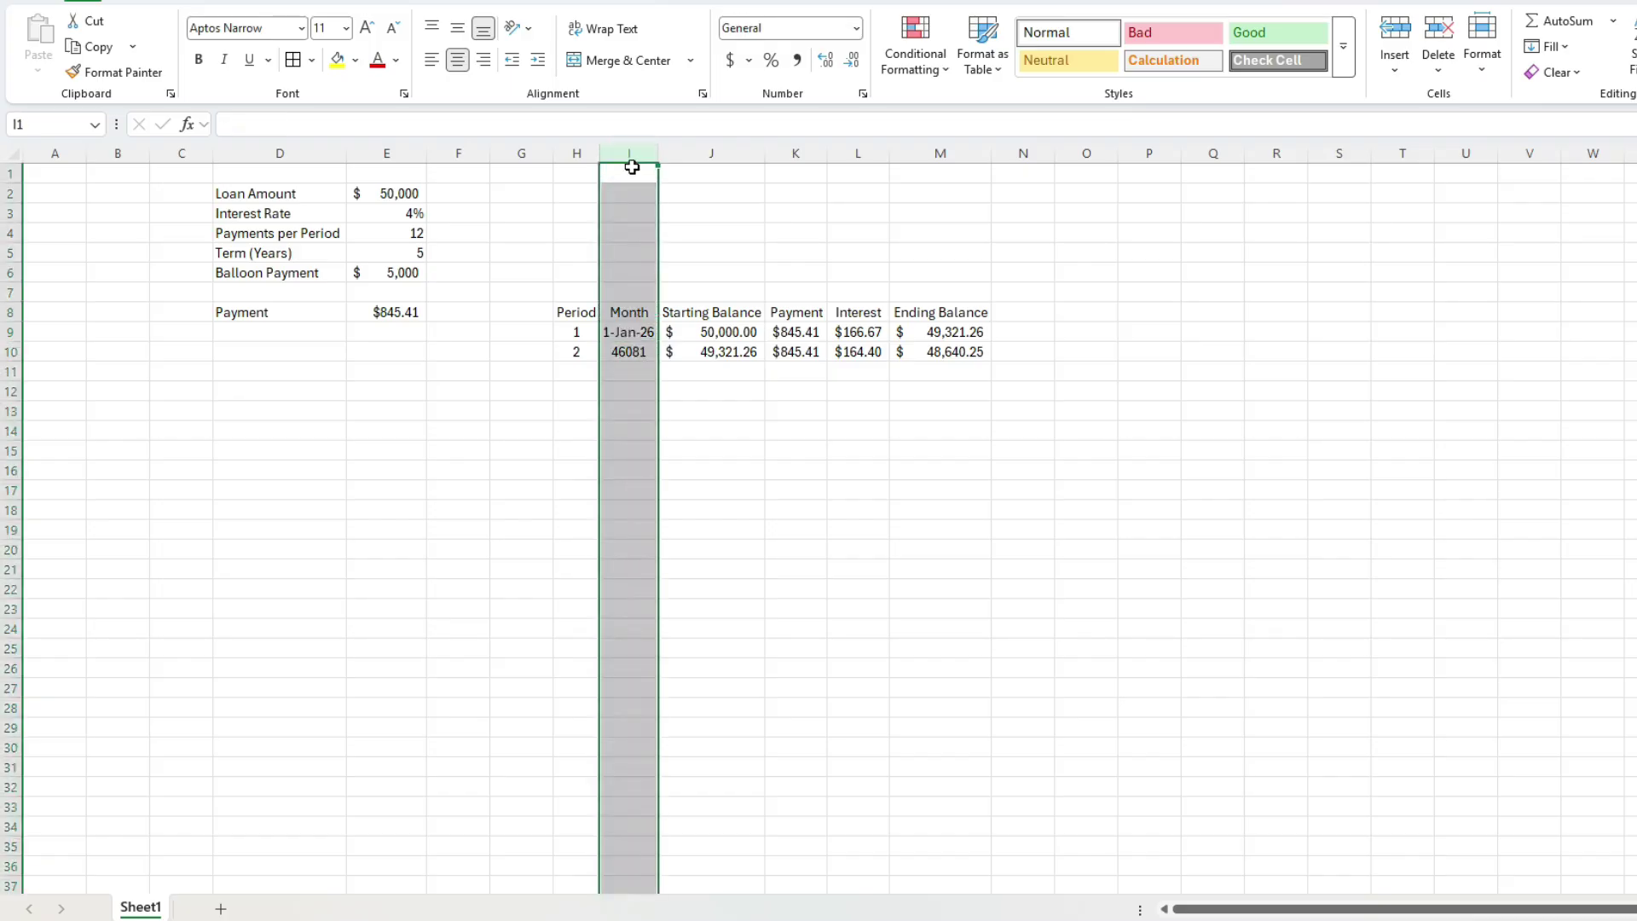
key(ctrl+1)
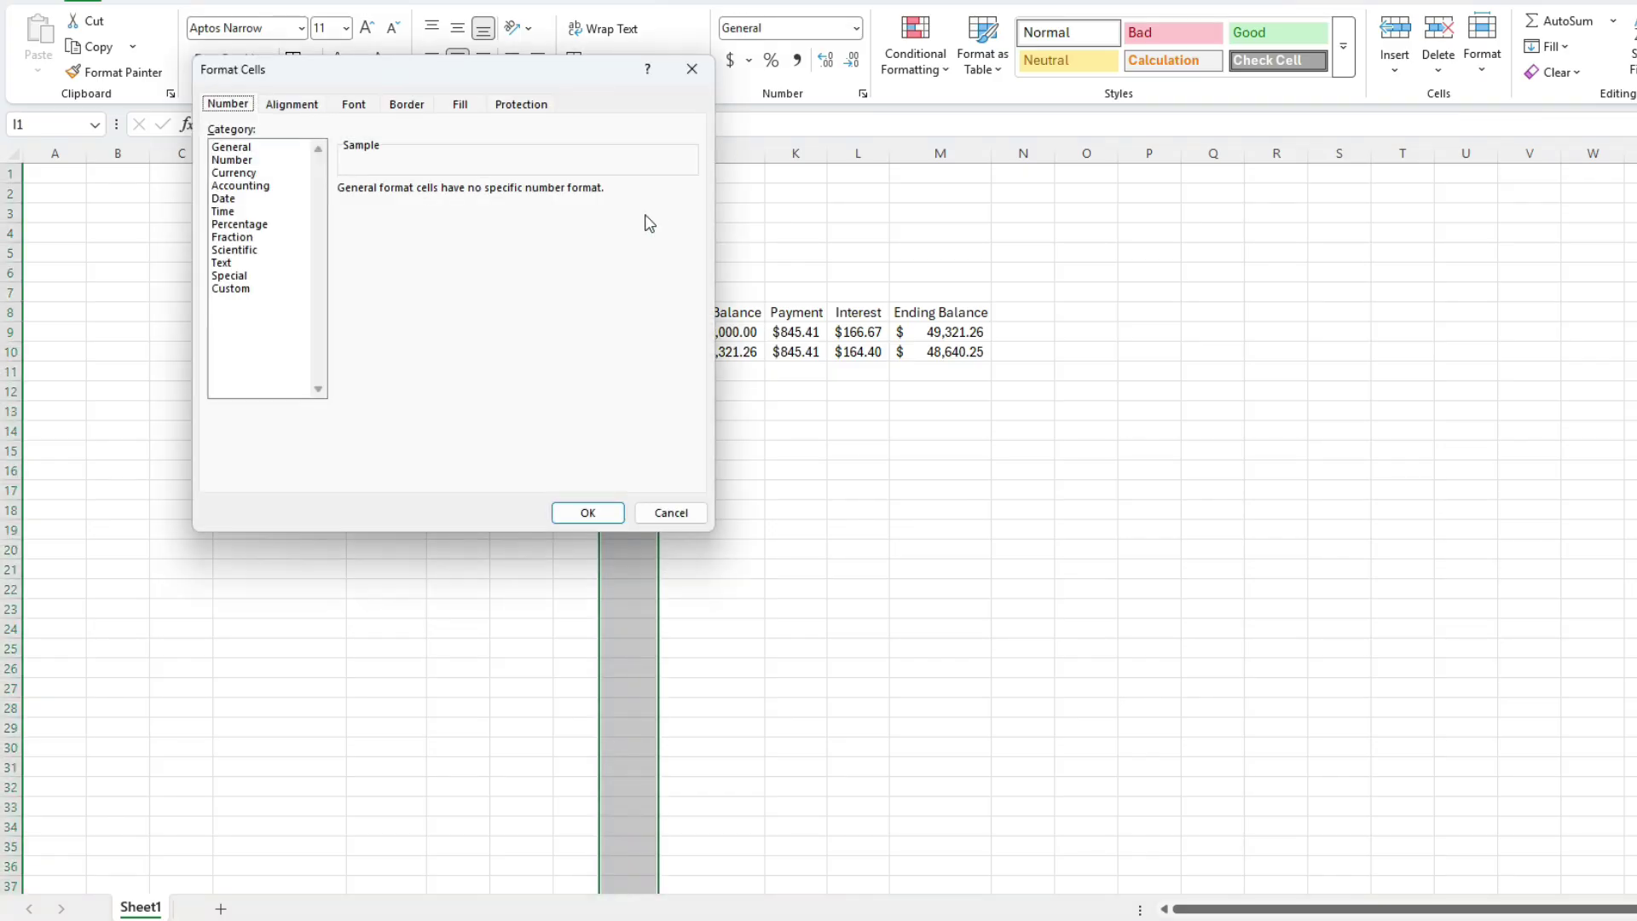
click(285, 288)
click(397, 224)
text(m)
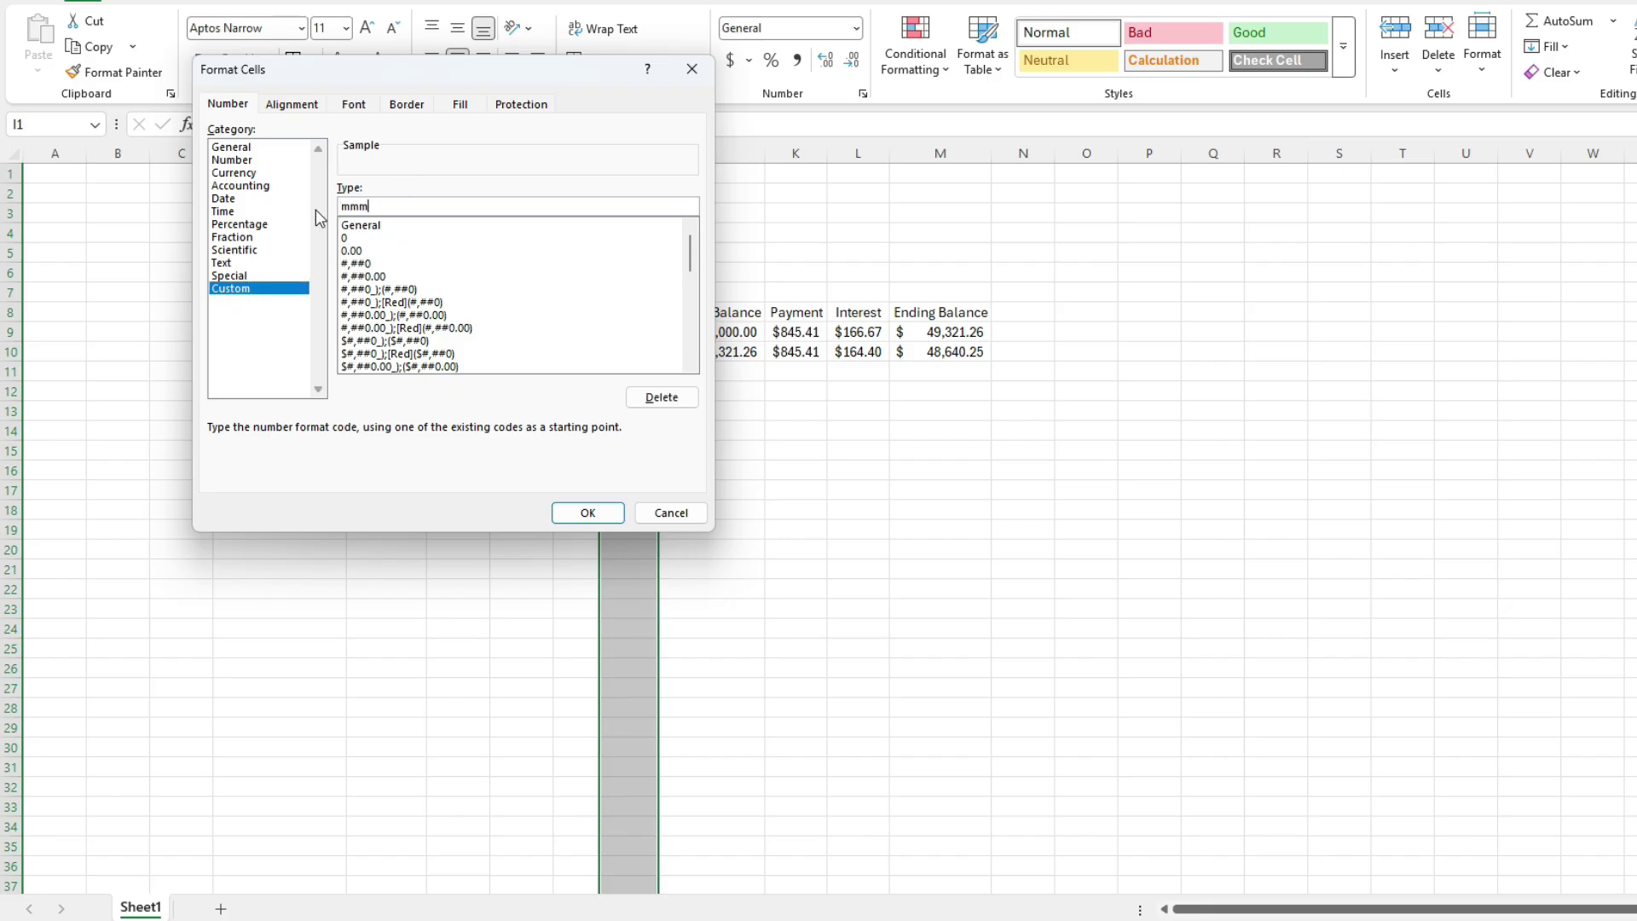
text(mm yyy)
key(Return)
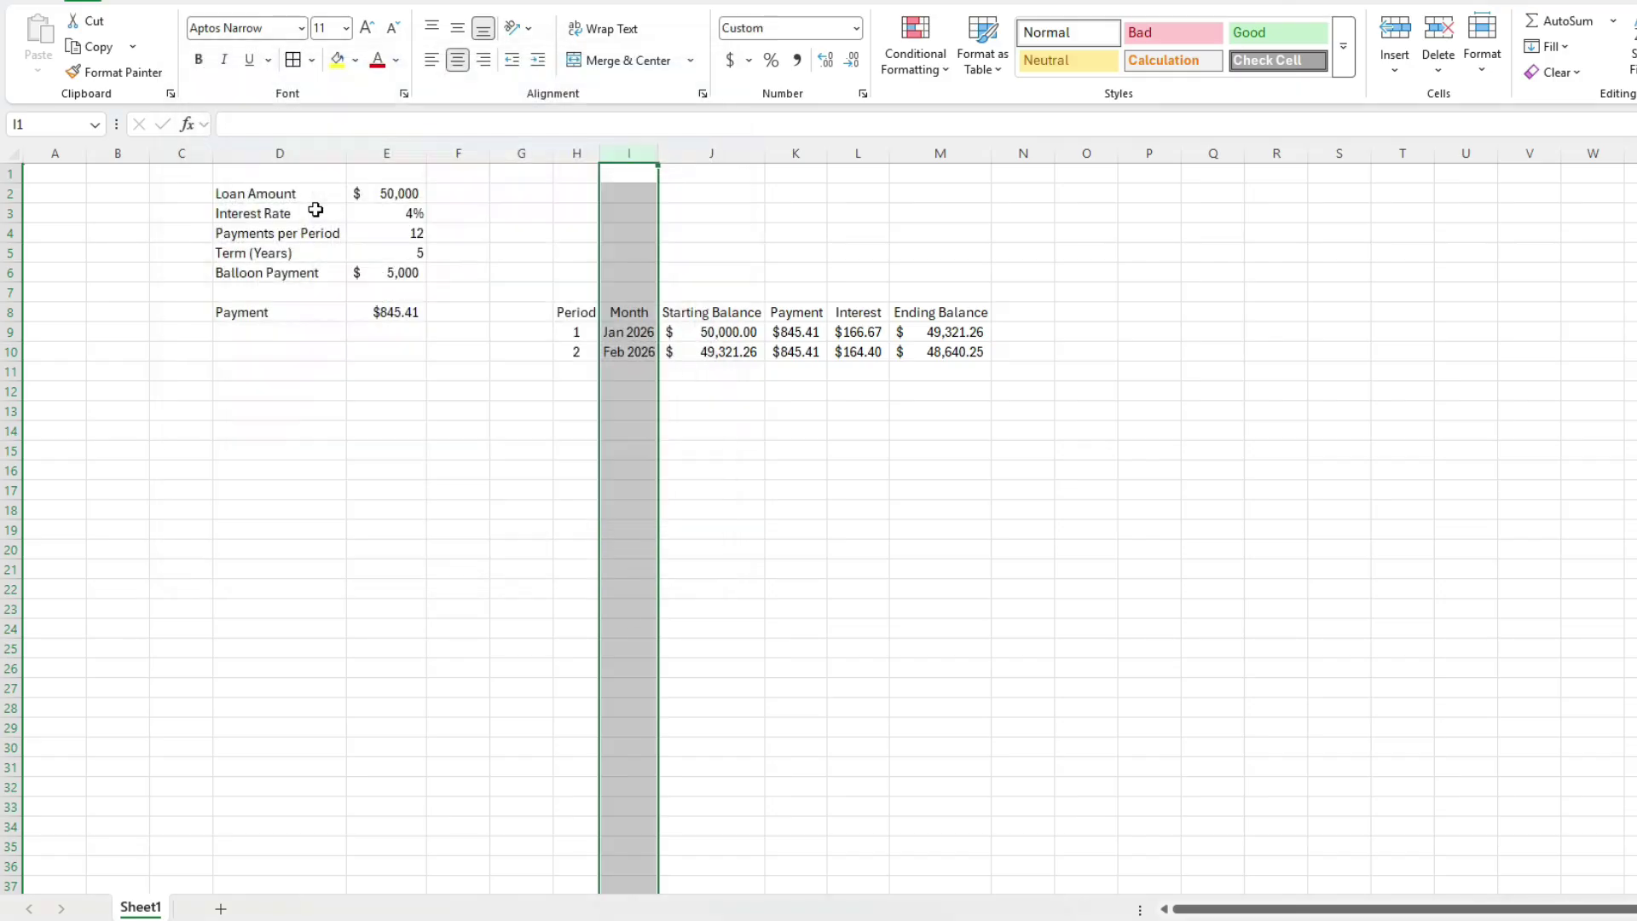
Step: Fill the second period's row H10:M10 down through row 18 and autofit the Month column
click(635, 331)
click(633, 350)
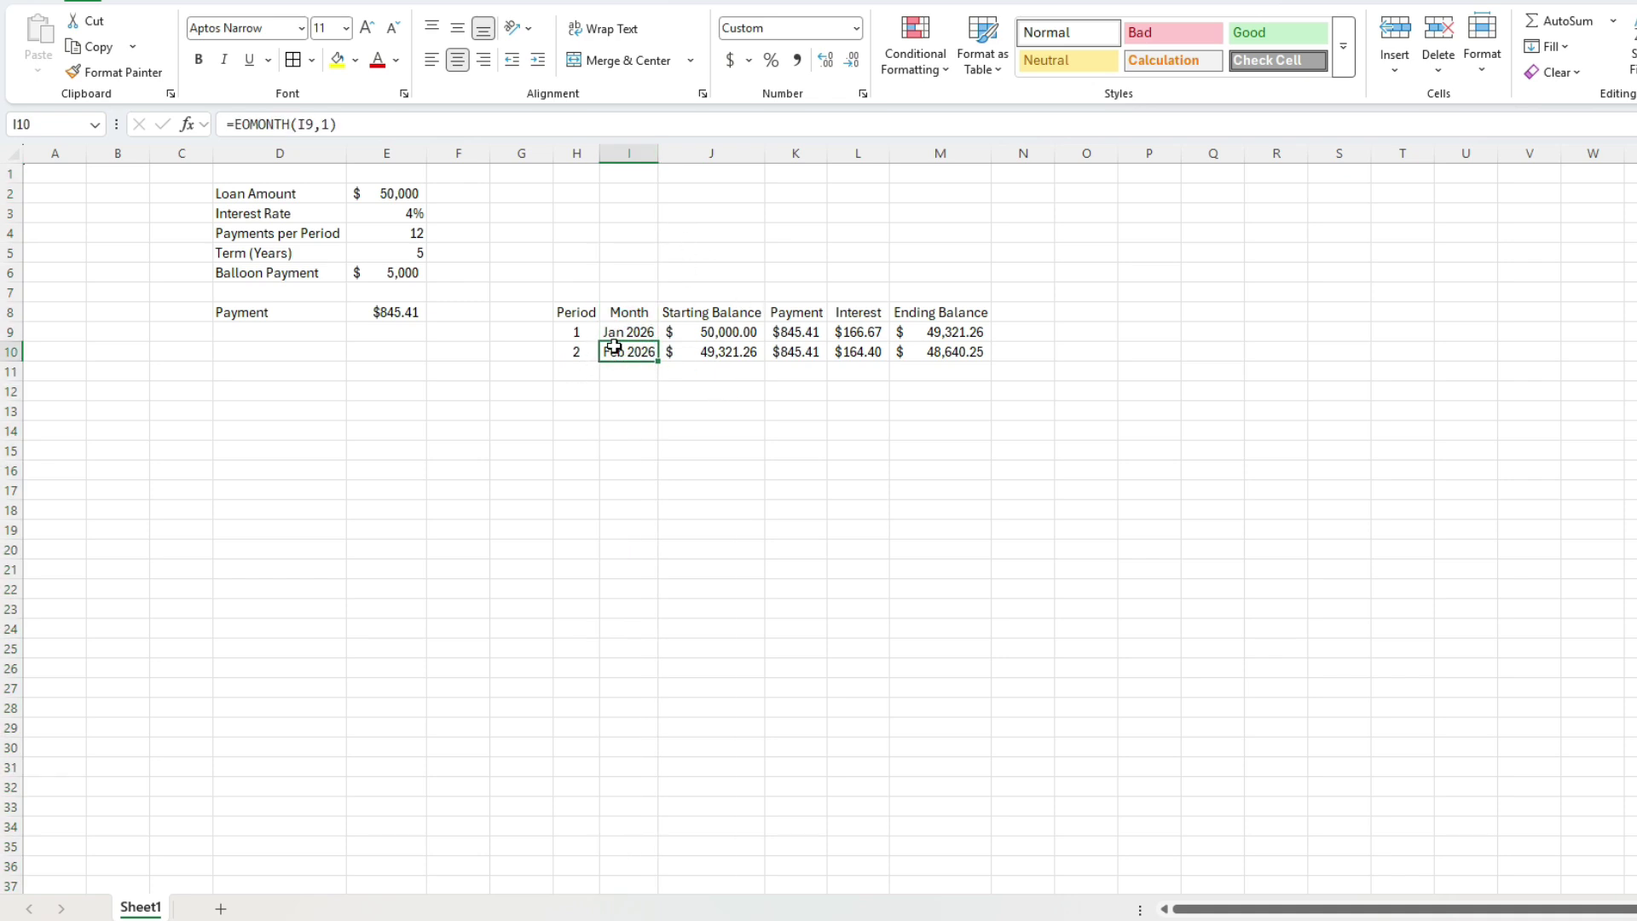
drag(590, 352, 986, 517)
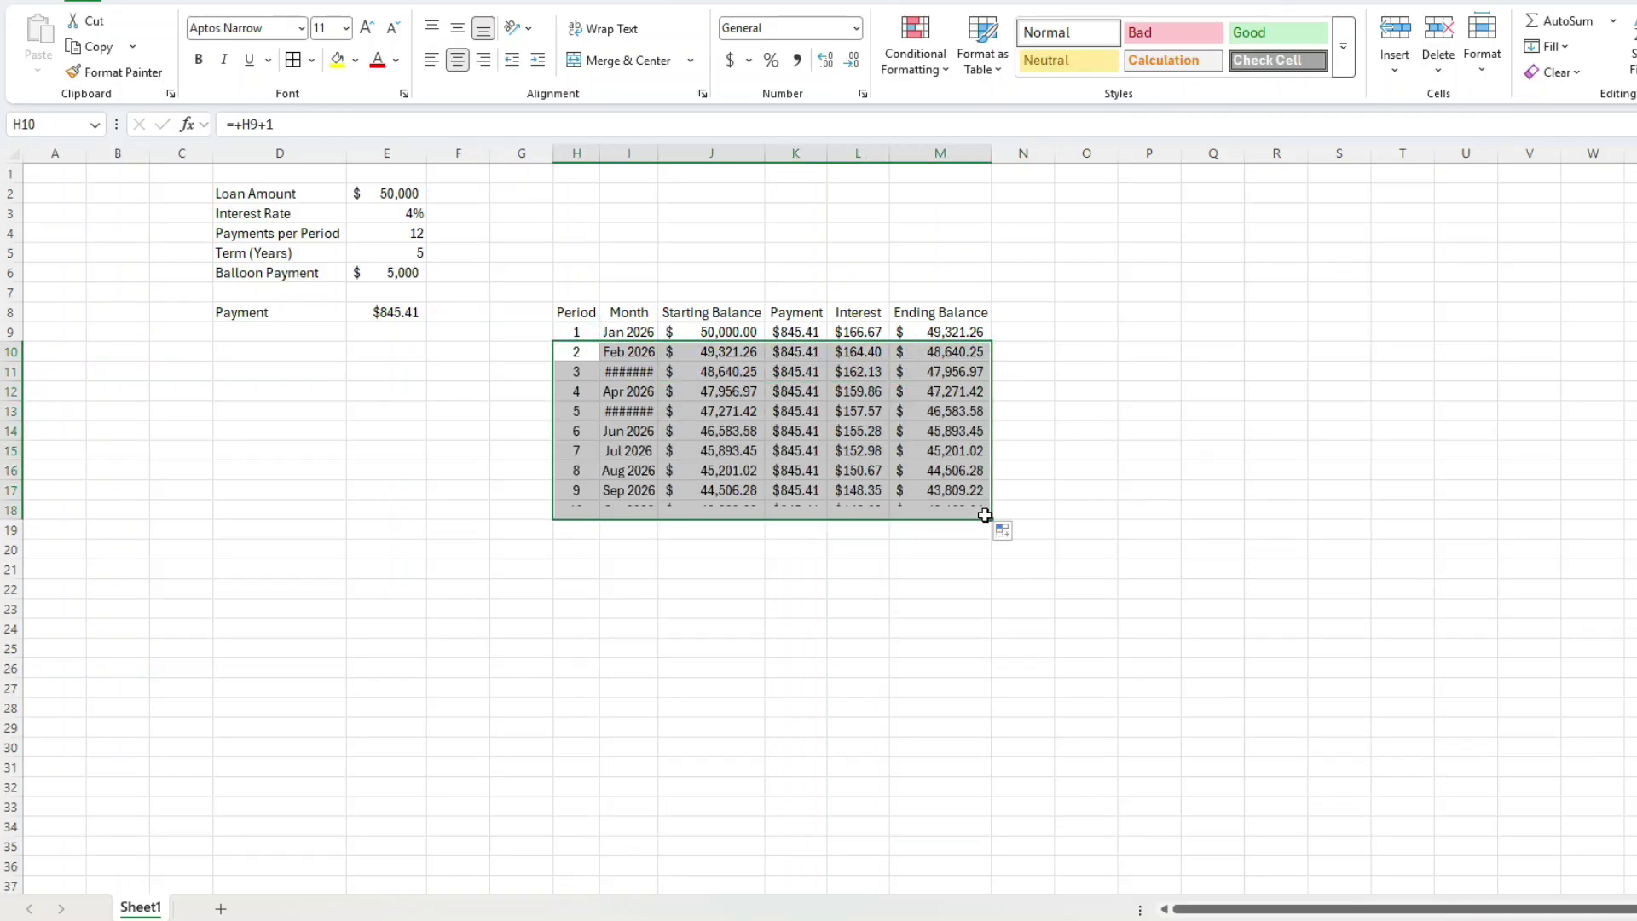
double_click(658, 154)
click(632, 372)
click(635, 391)
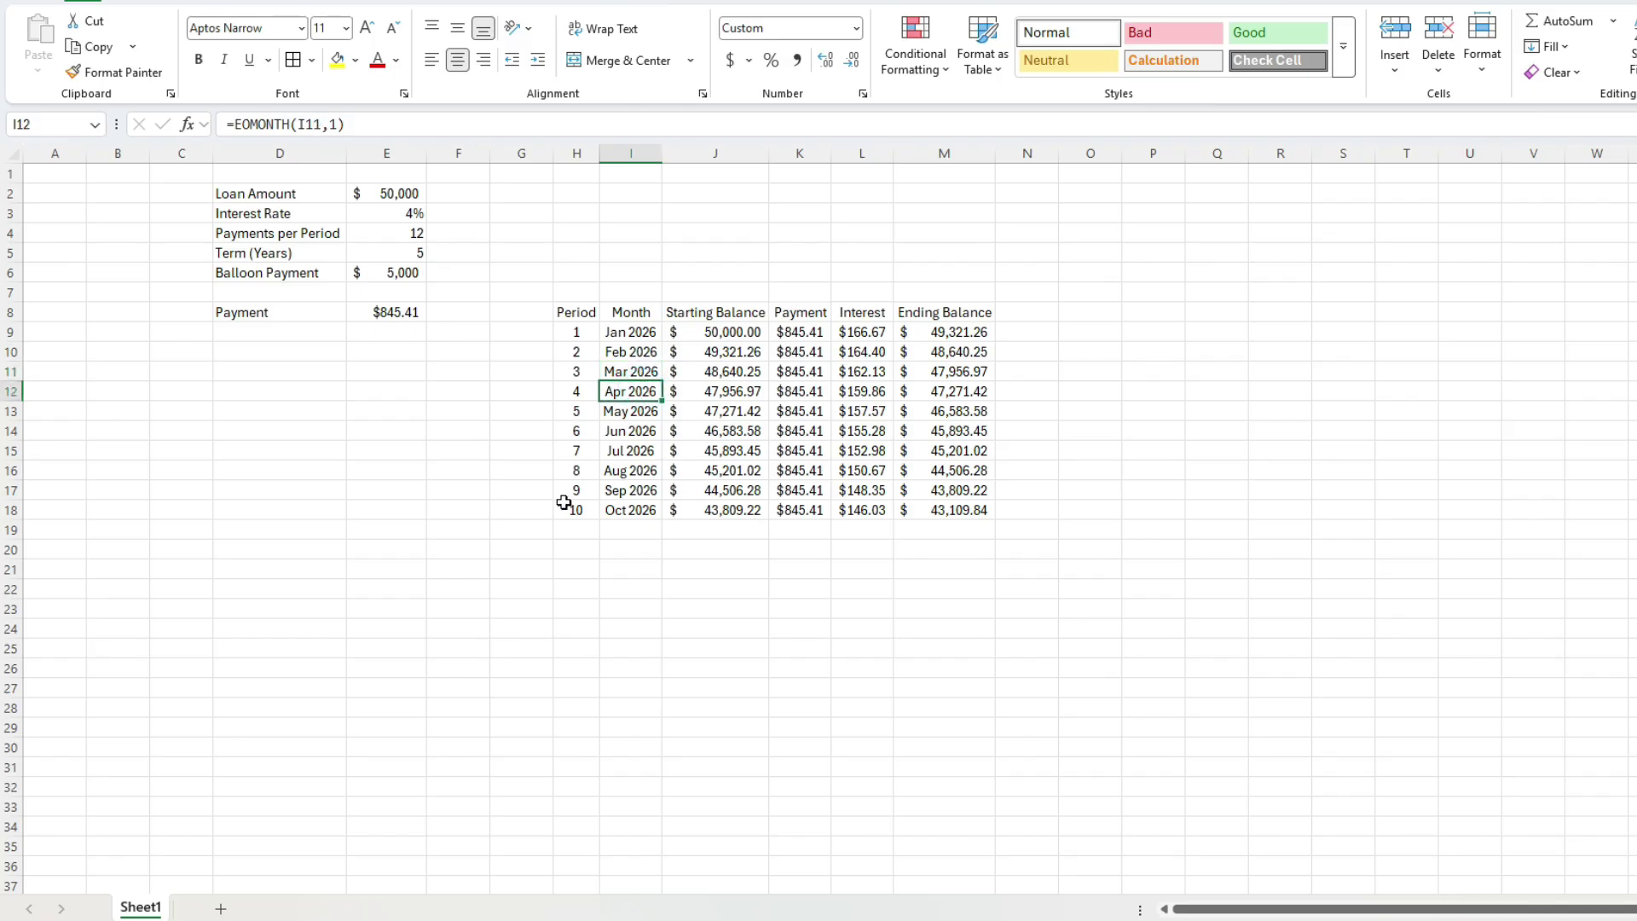
Step: Fill the schedule from row 18 down to row 69 and clear the surplus period 61 row
drag(576, 510, 1010, 810)
scroll(1002, 767, down, 2)
drag(995, 677, 994, 774)
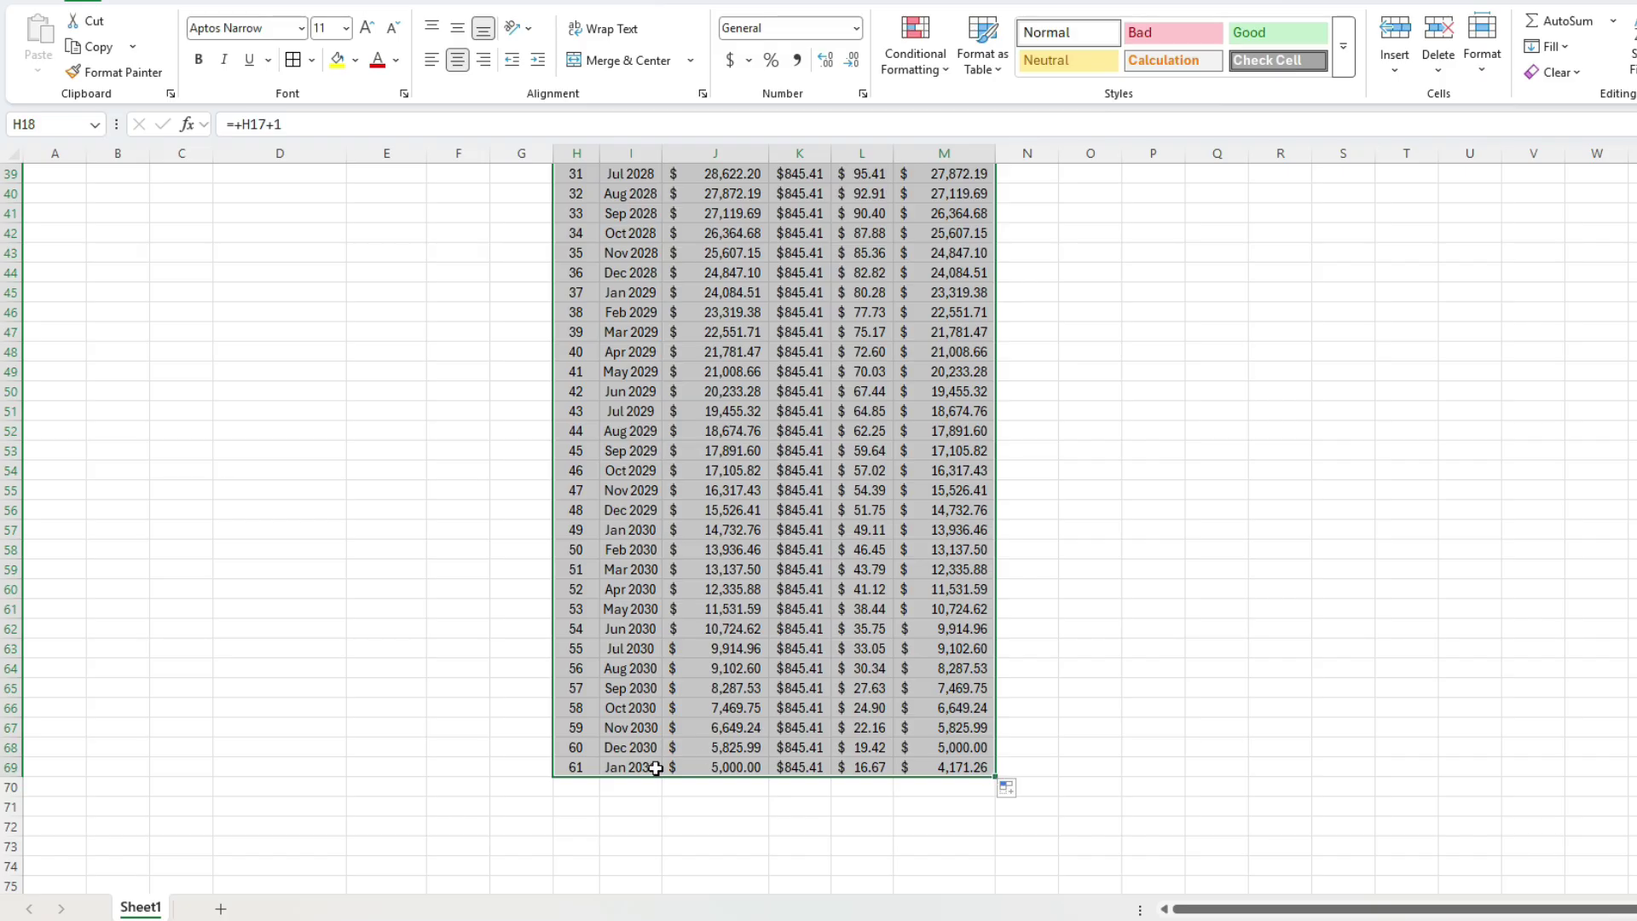
drag(569, 766, 944, 766)
key(Delete)
Step: Compare the final ending balance in M68 with the balloon payment input in E6
click(943, 747)
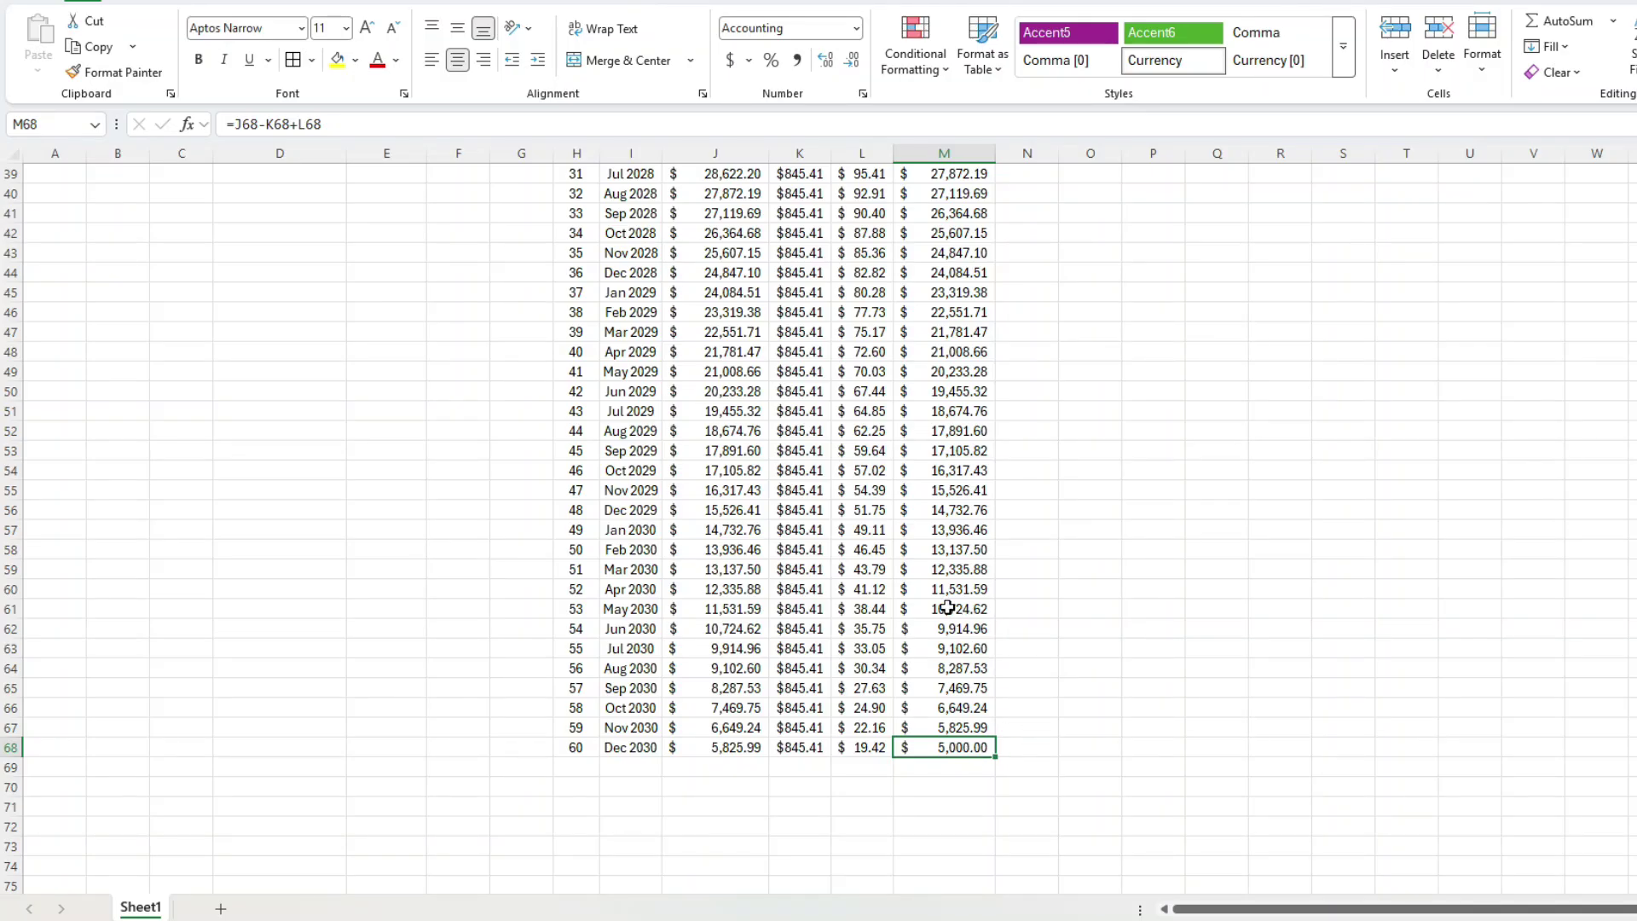
scroll(814, 548, up, 13)
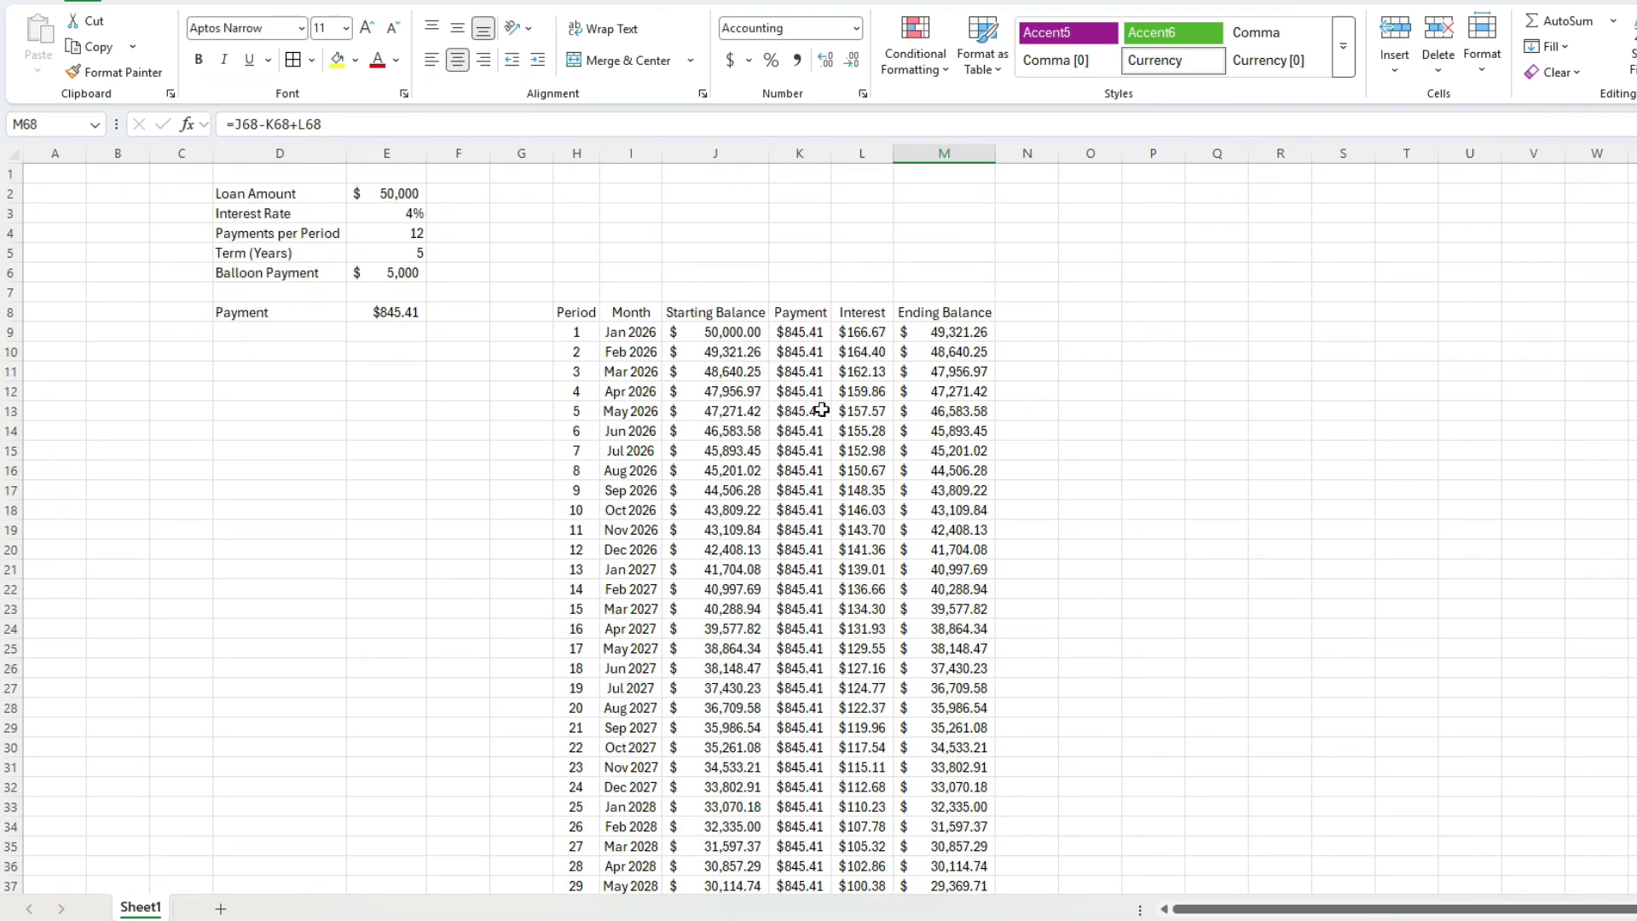
click(380, 269)
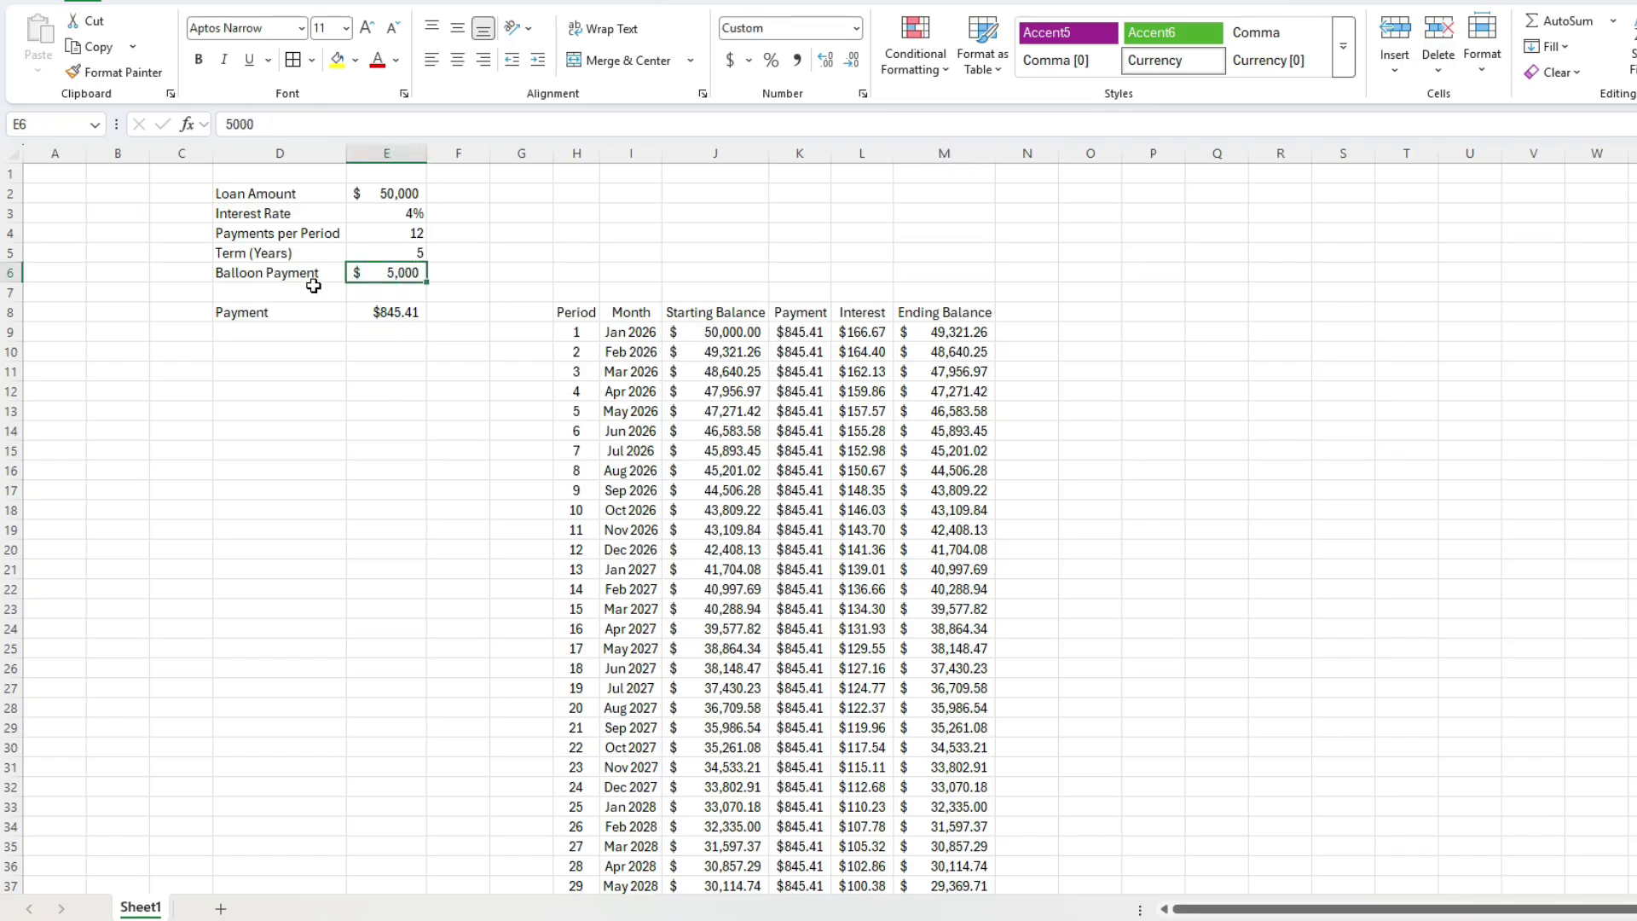
scroll(980, 528, down, 13)
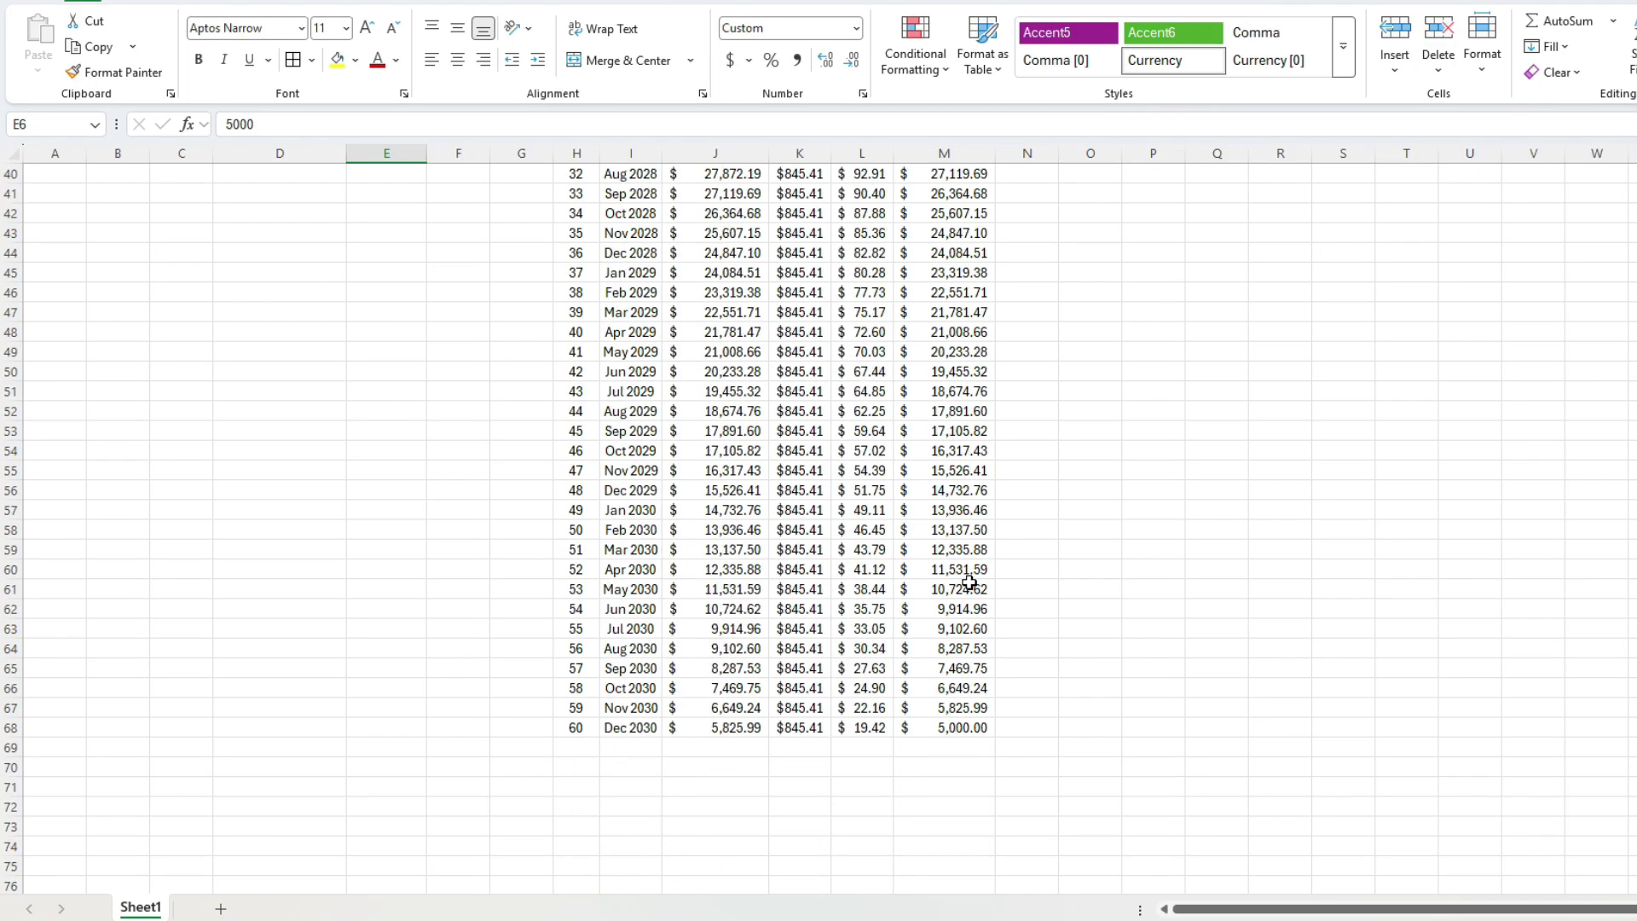
click(975, 724)
scroll(913, 525, up, 12)
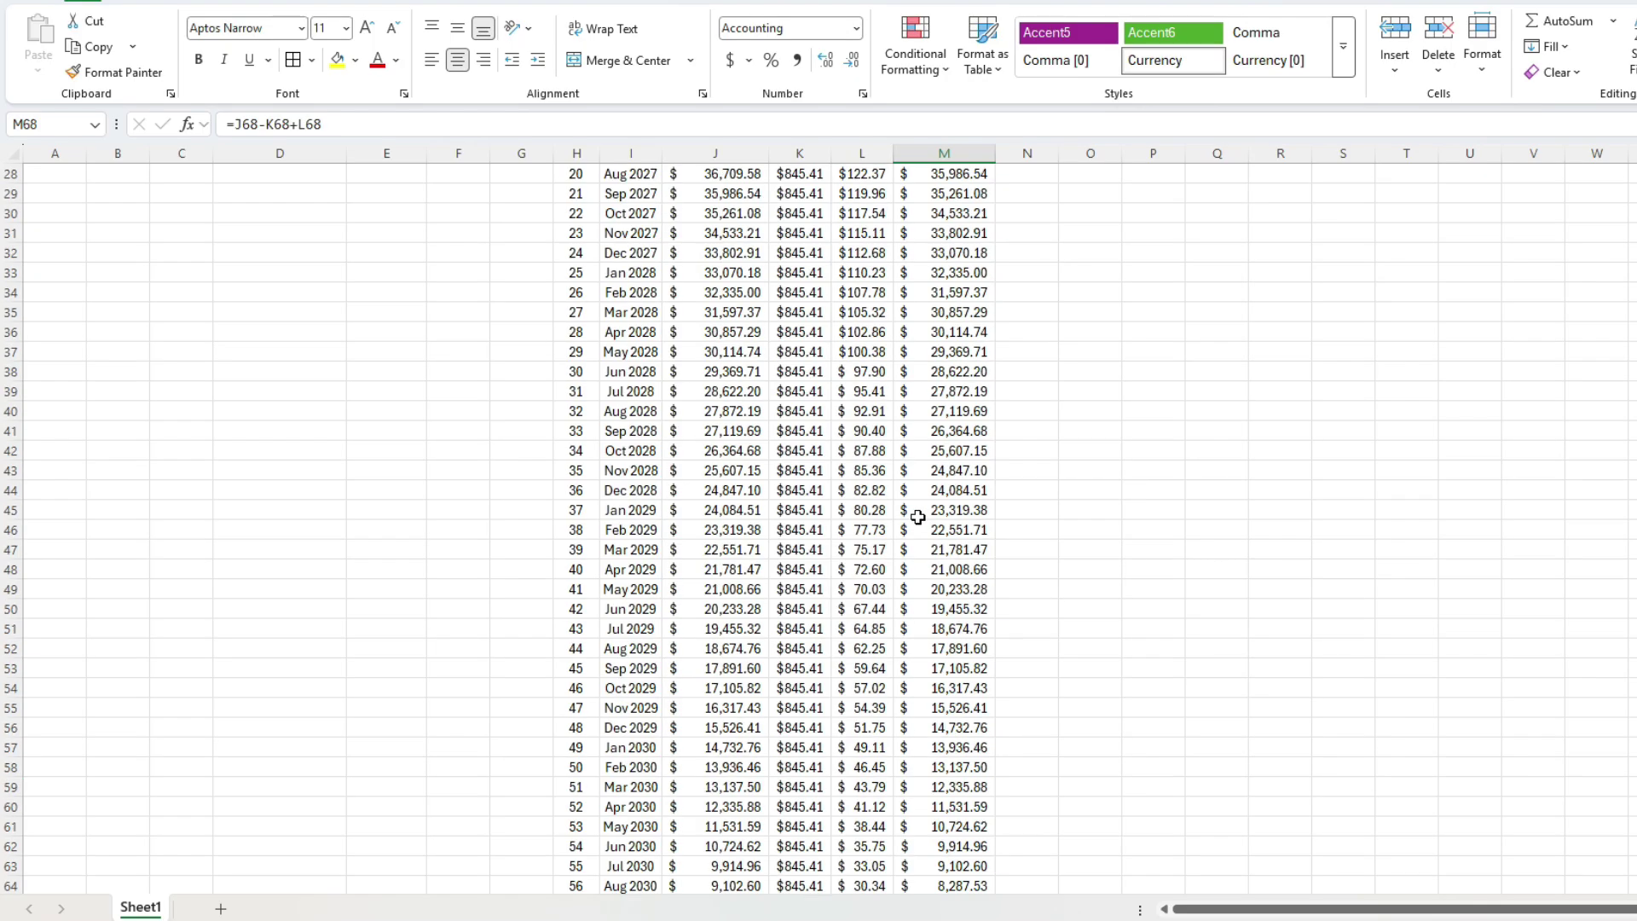
scroll(913, 525, up, 1)
Step: Set the balloon payment in E6 to 8000
click(406, 272)
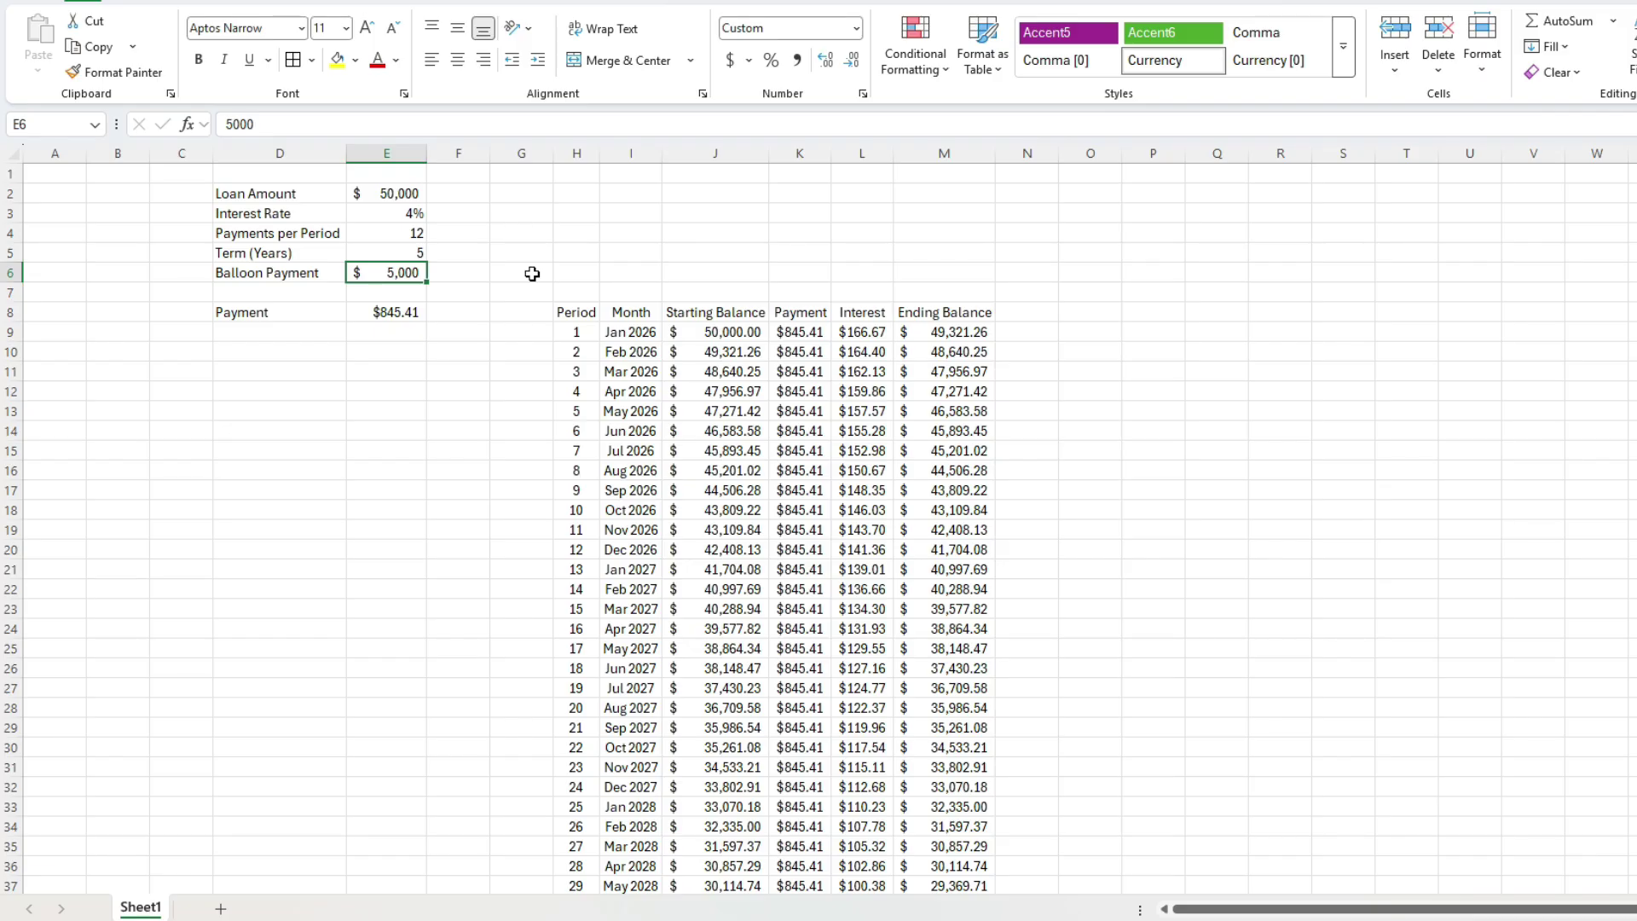
text(800)
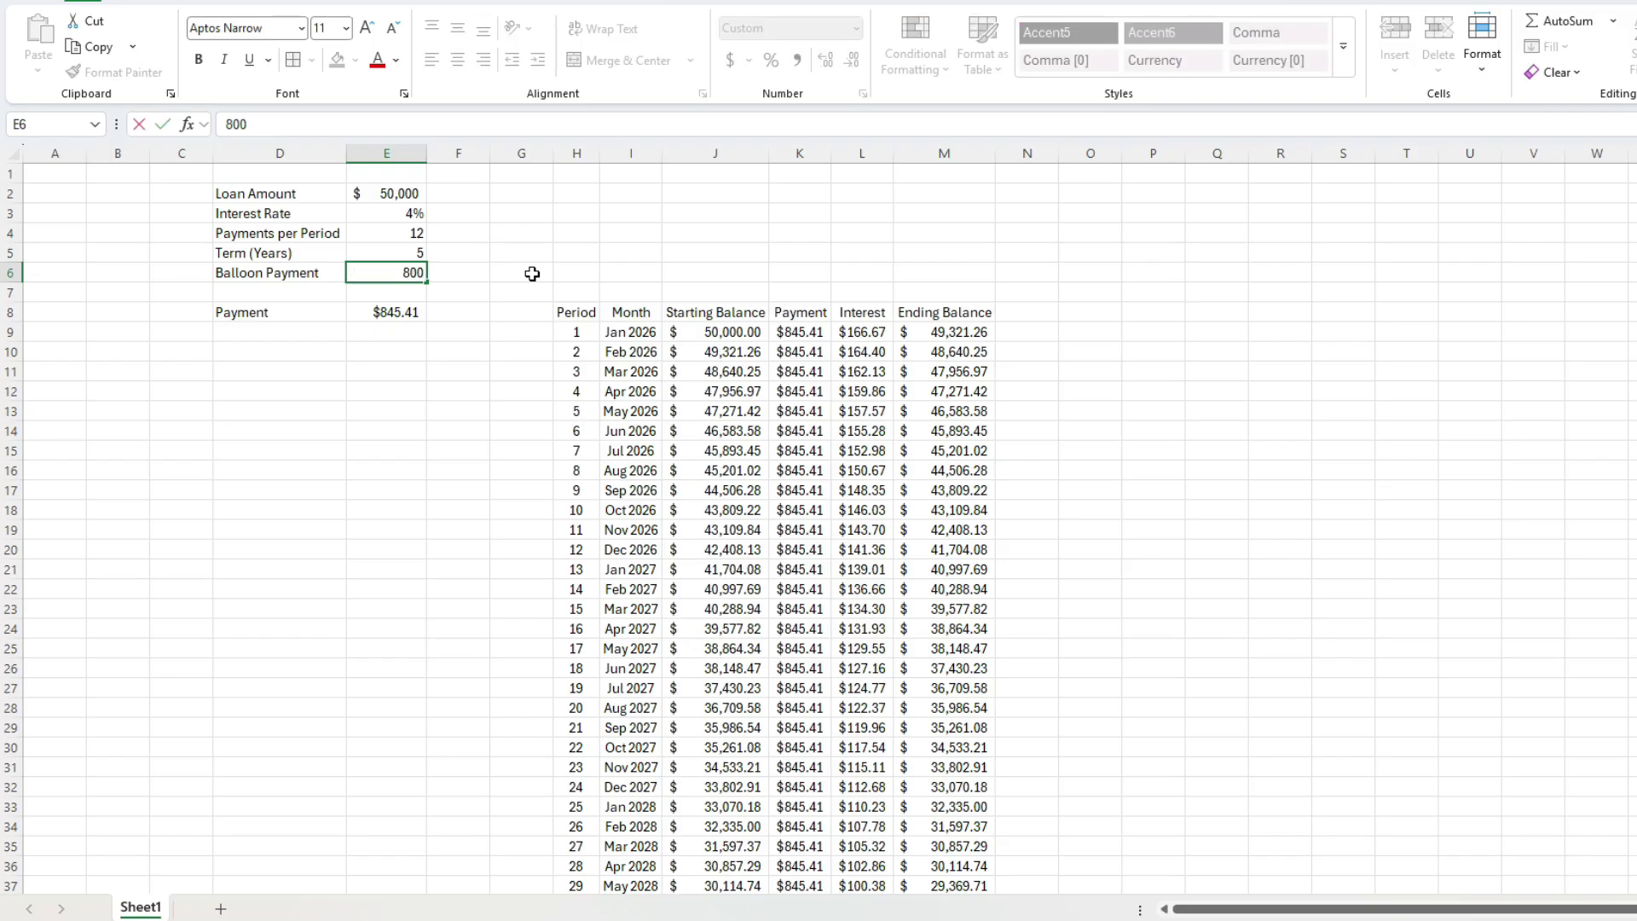
key(Return)
Step: Check the recalculated payment in E8, the final ending balance in M68, the first starting balance and the loan inputs
click(389, 313)
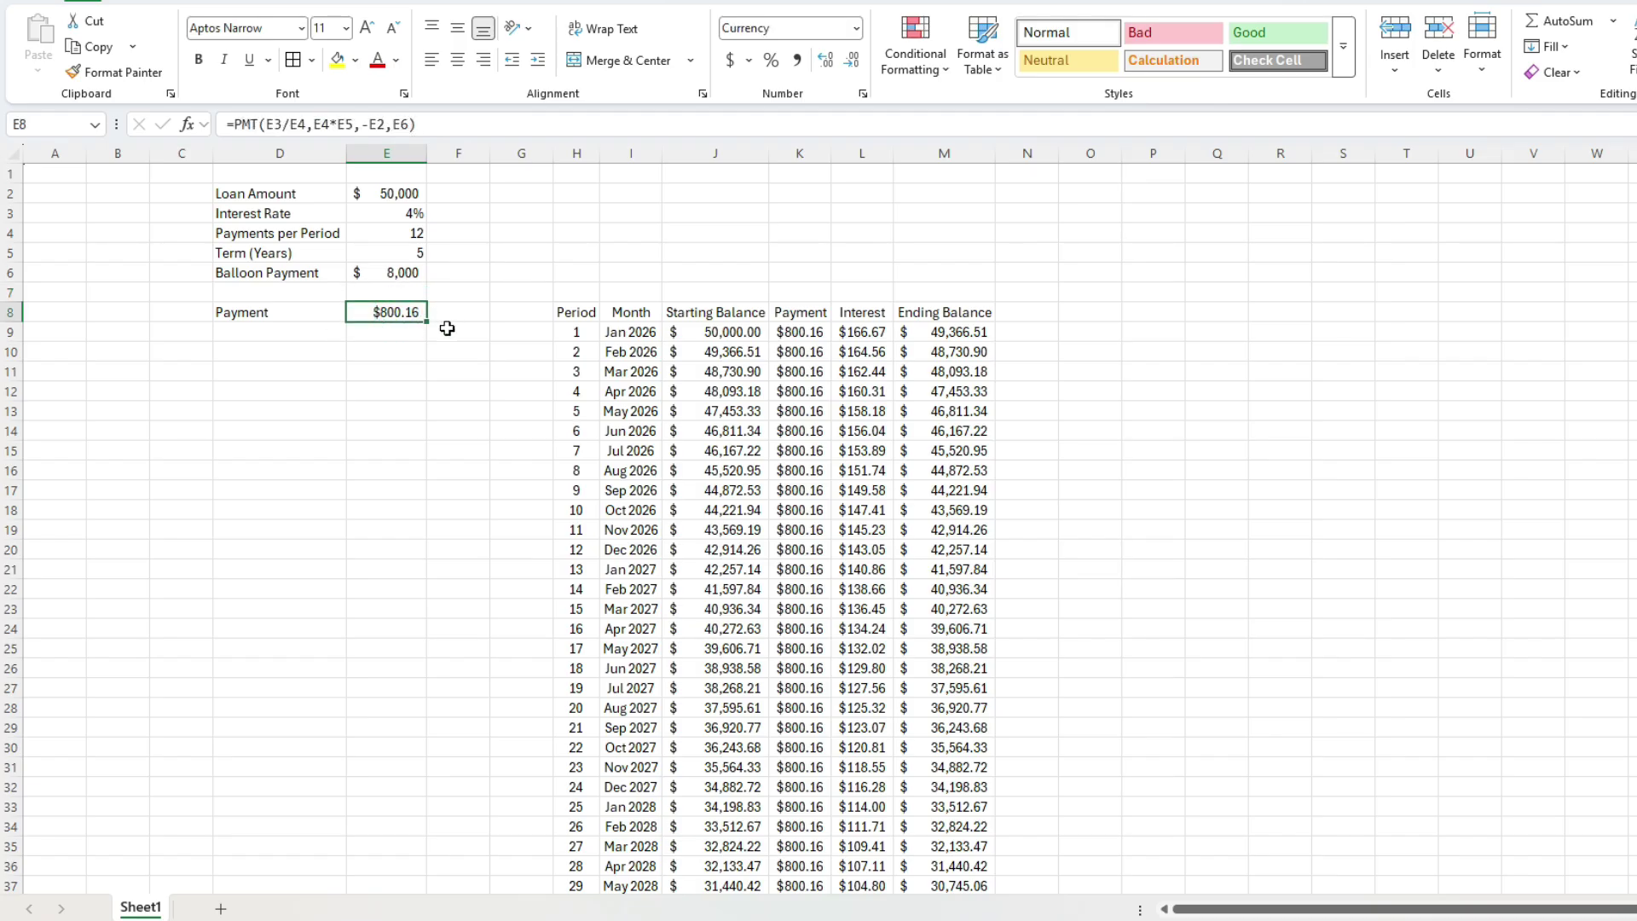
scroll(821, 379, down, 5)
scroll(821, 390, down, 8)
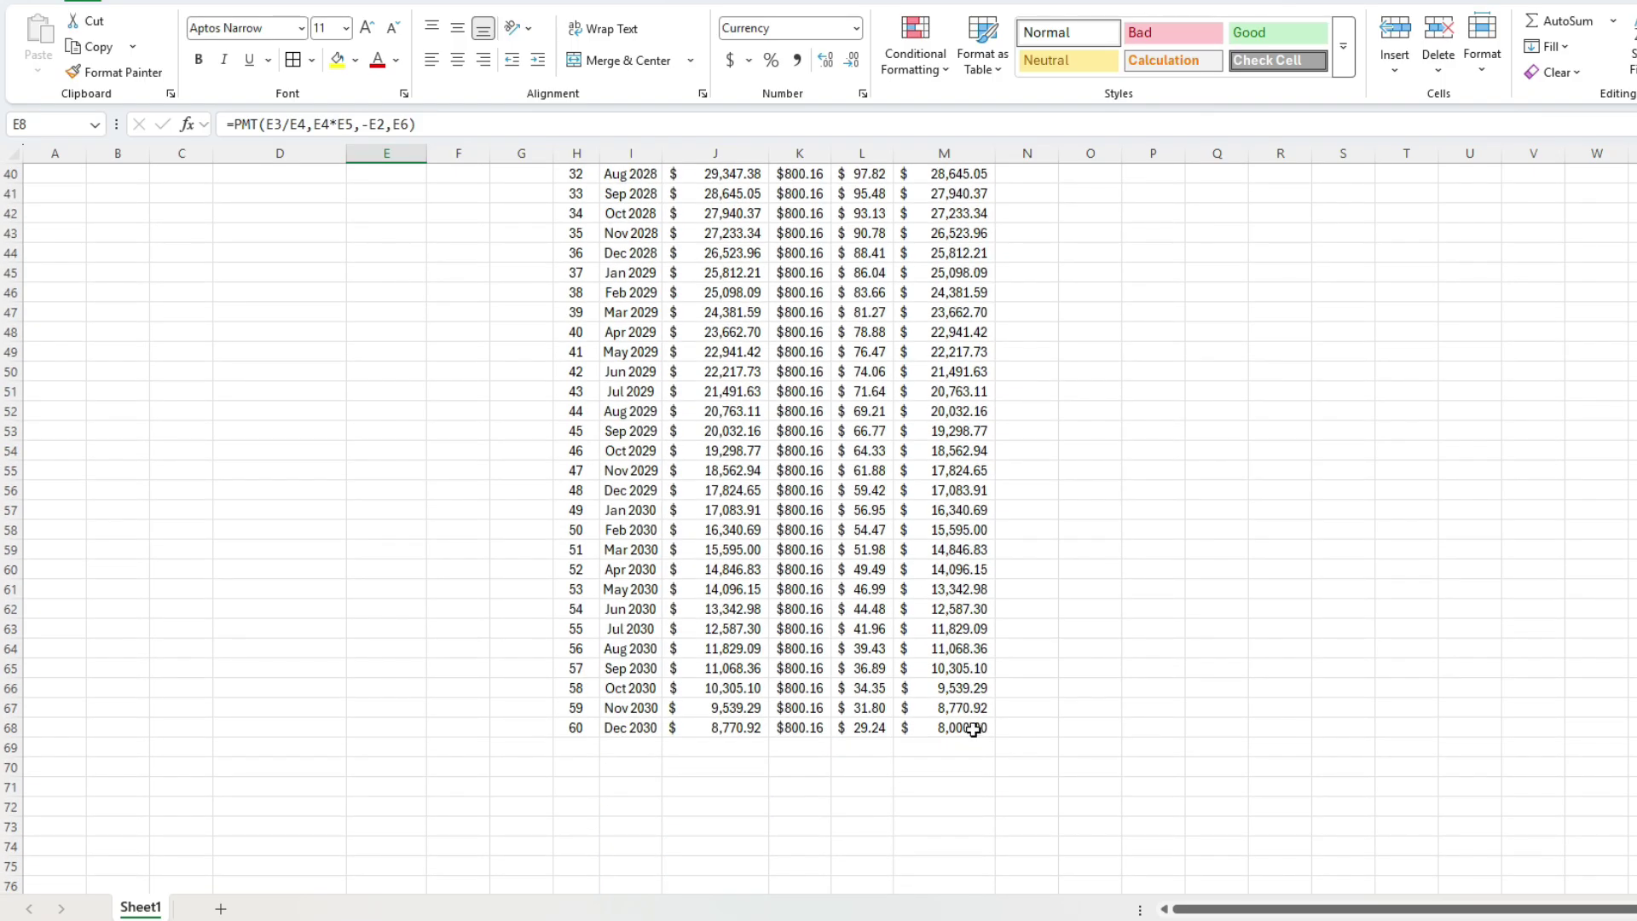
click(973, 730)
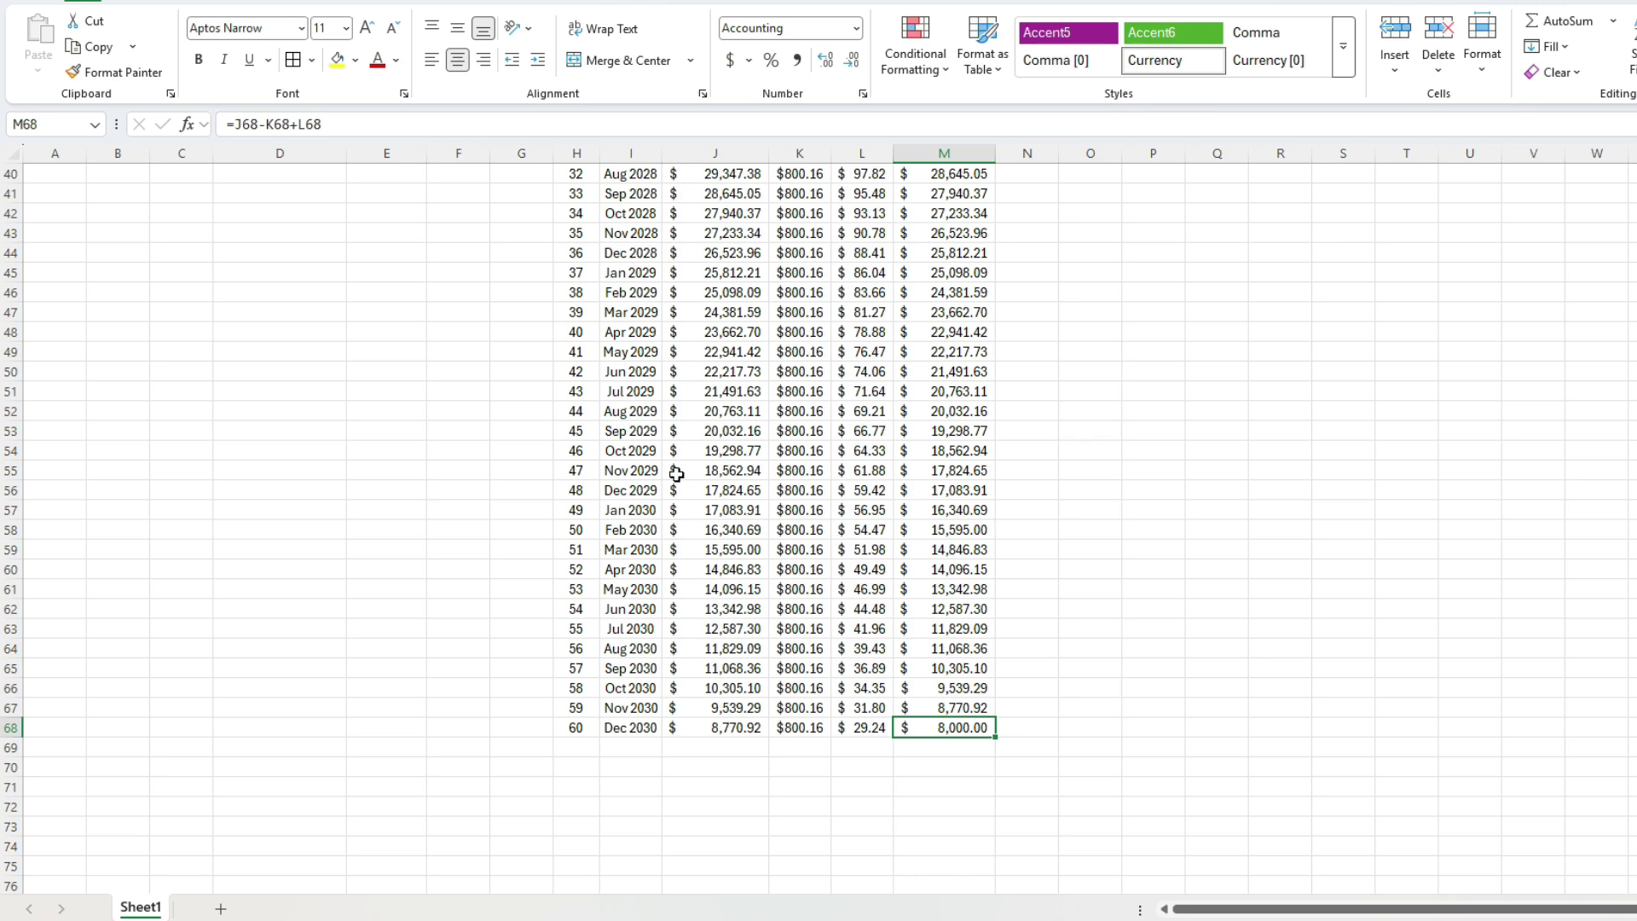
scroll(638, 441, up, 13)
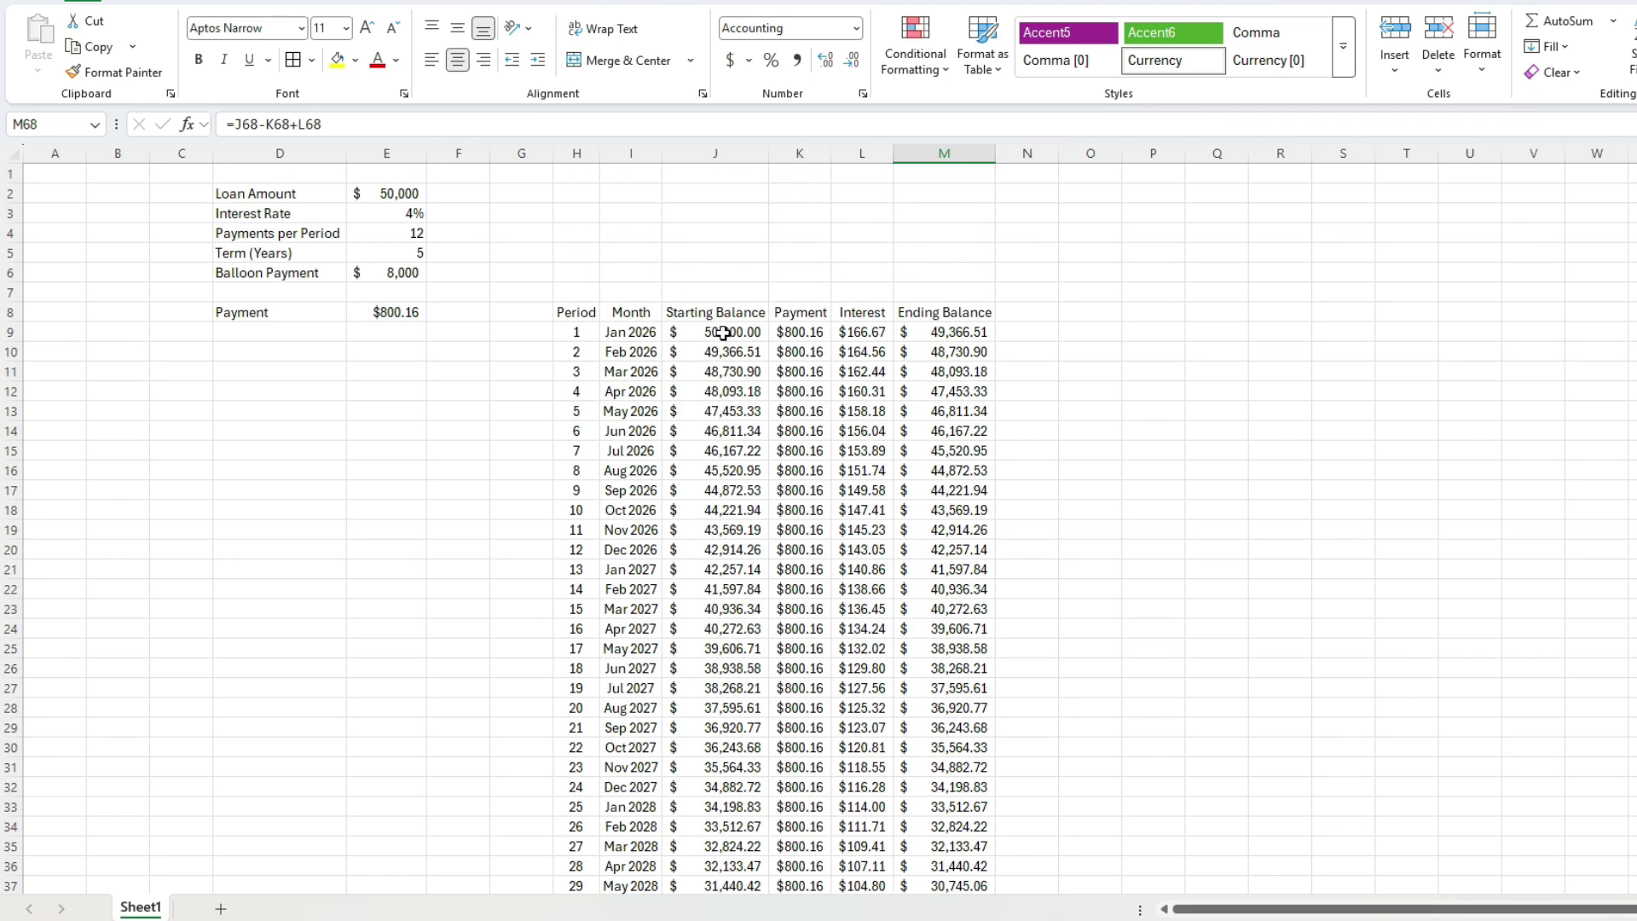
click(723, 332)
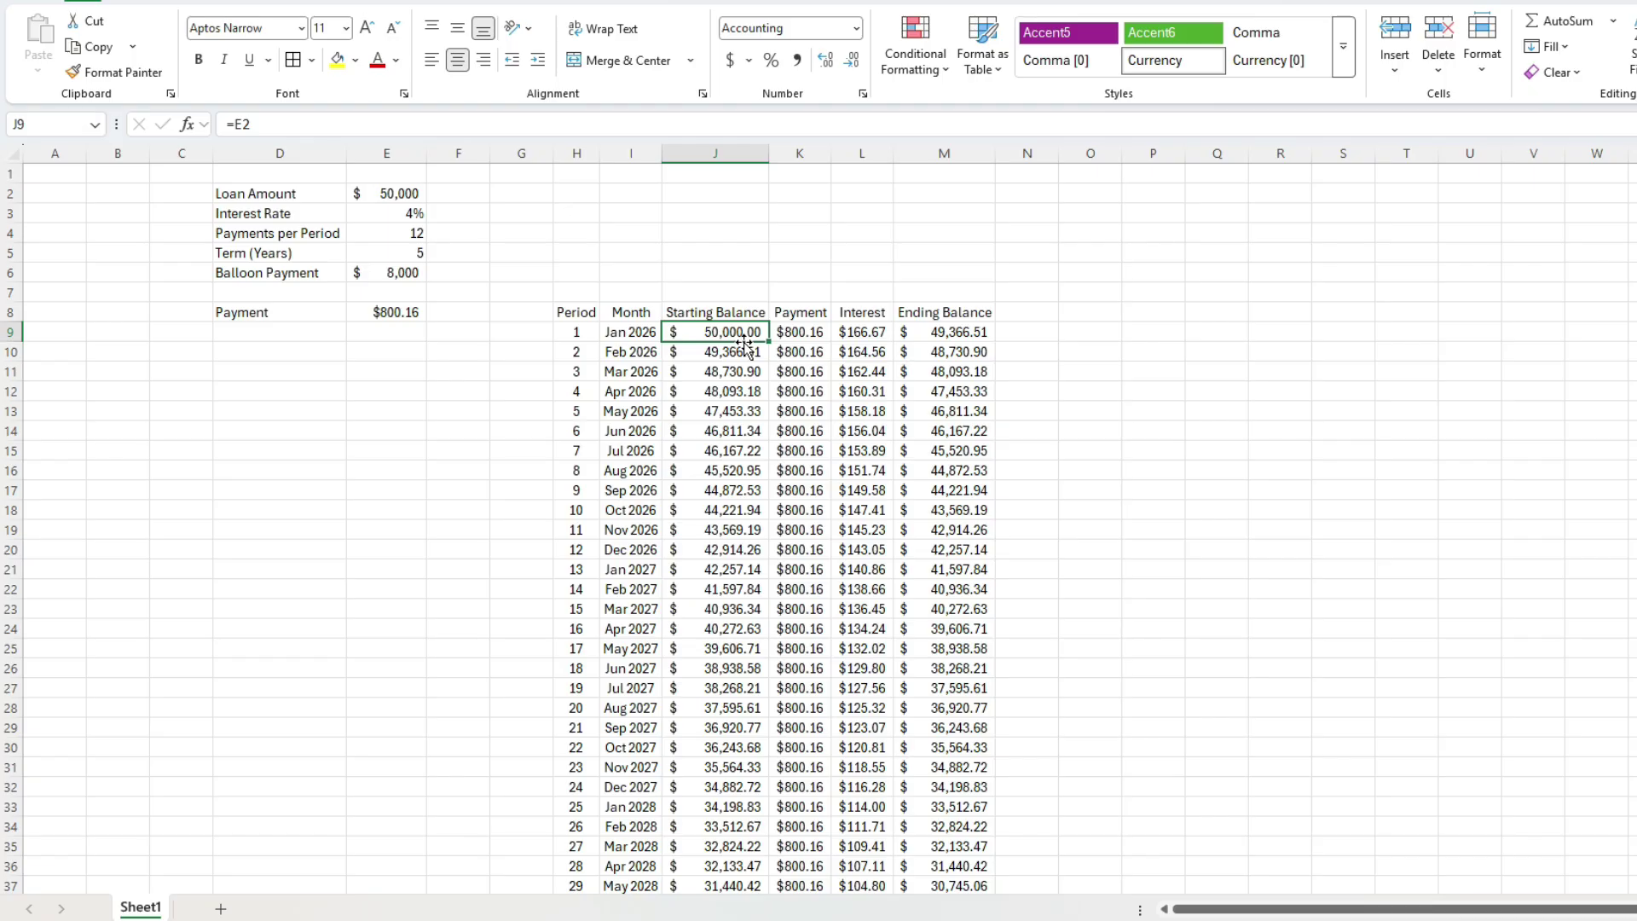
drag(394, 193, 406, 268)
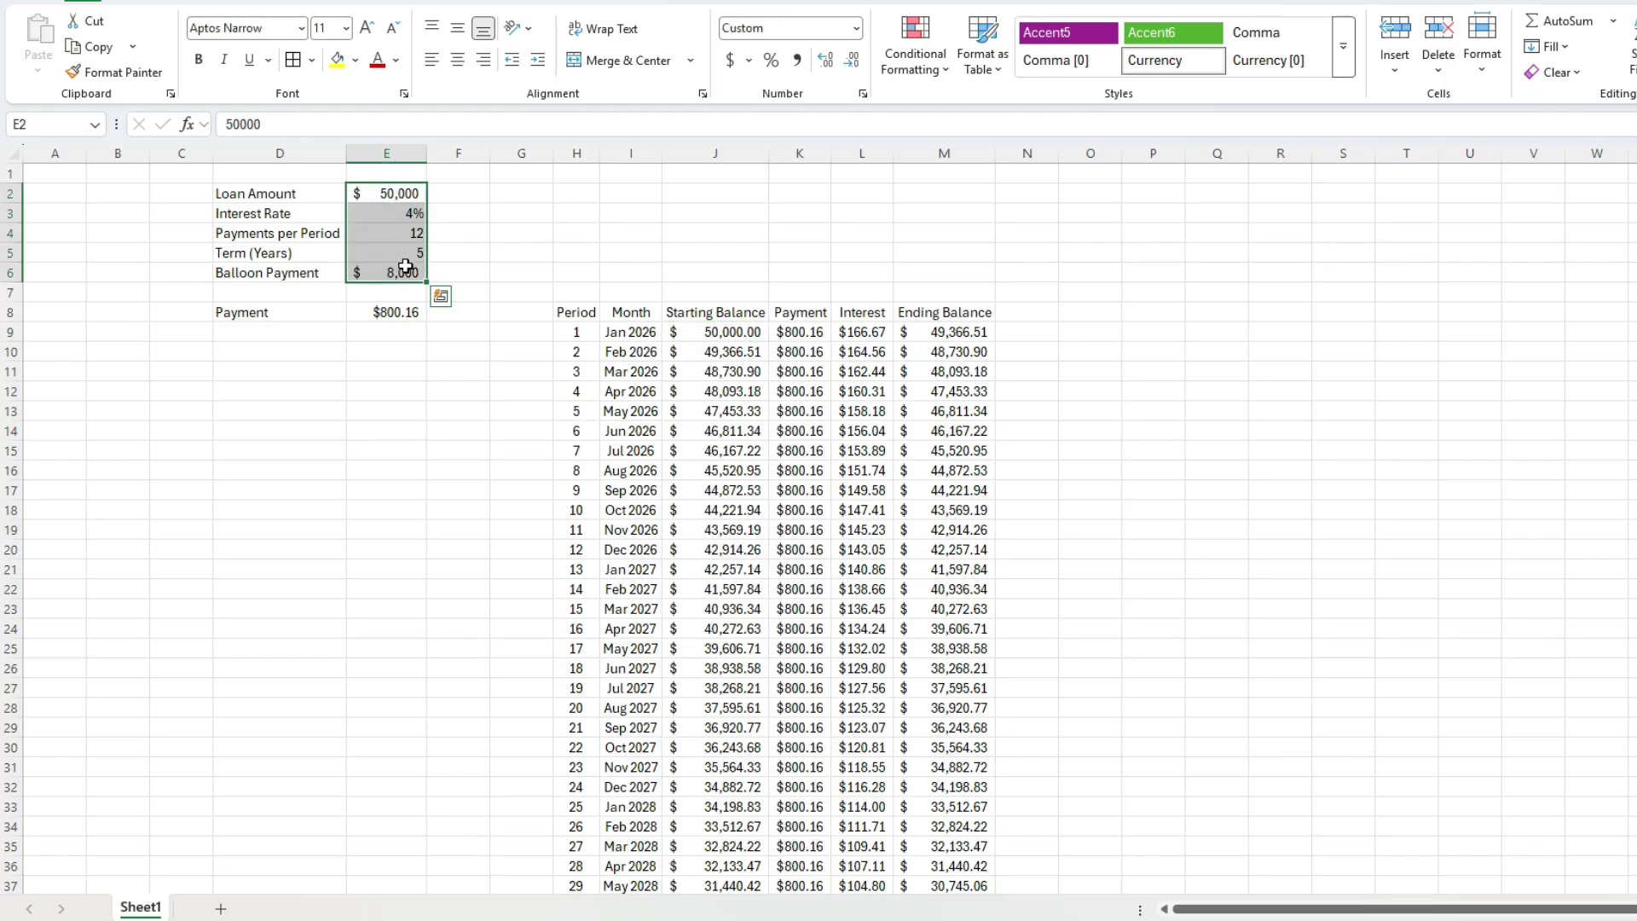
click(408, 312)
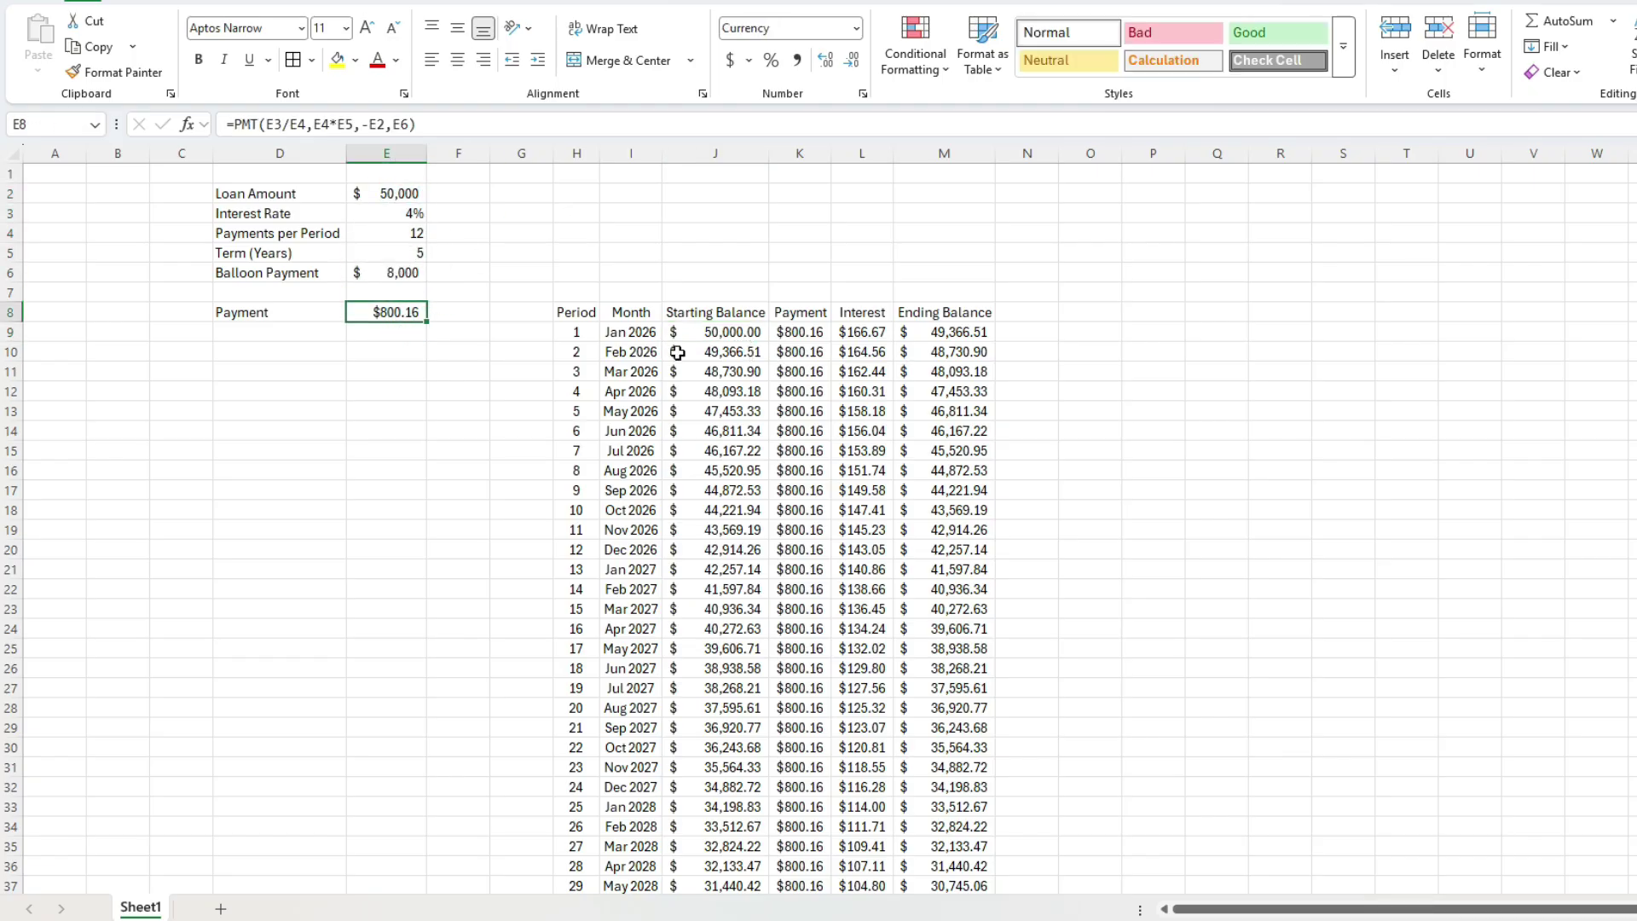